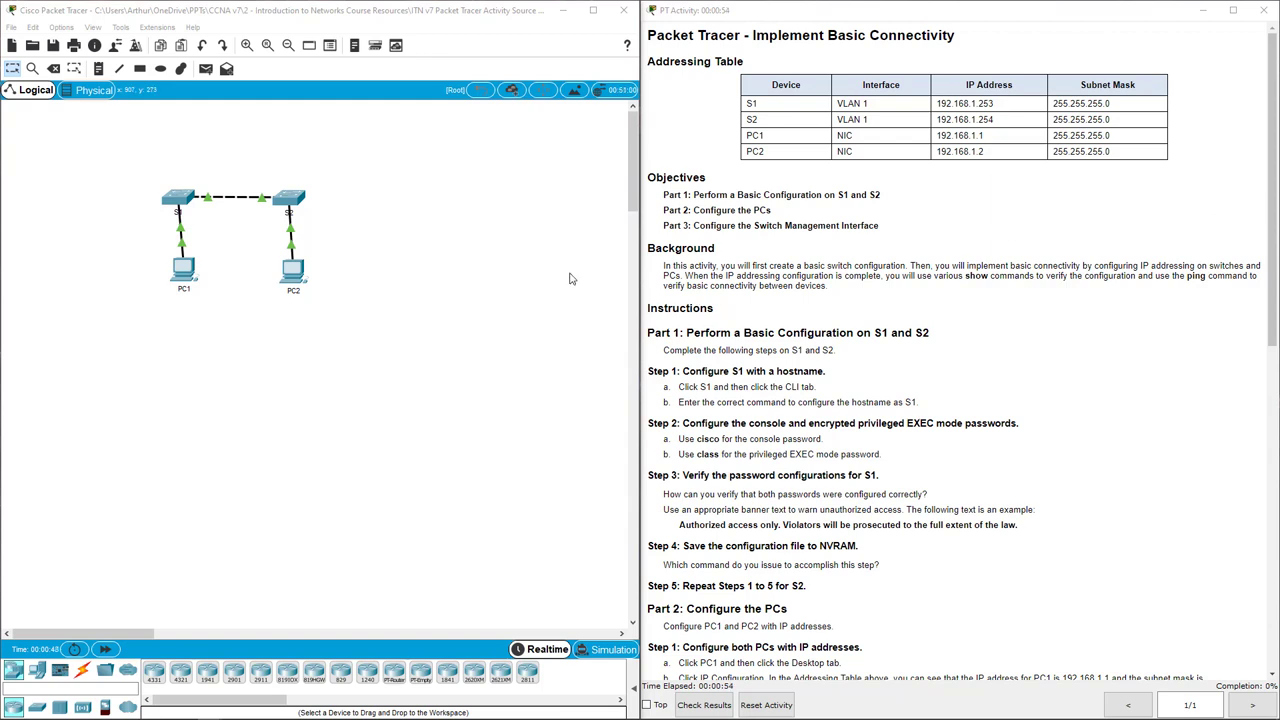
# Try to reposition the locked PC1 and PC2, then highlight the Step 1 instructions heading.
pyautogui.click(439, 268)
pyautogui.moveTo(189, 280); pyautogui.dragTo(167, 281)
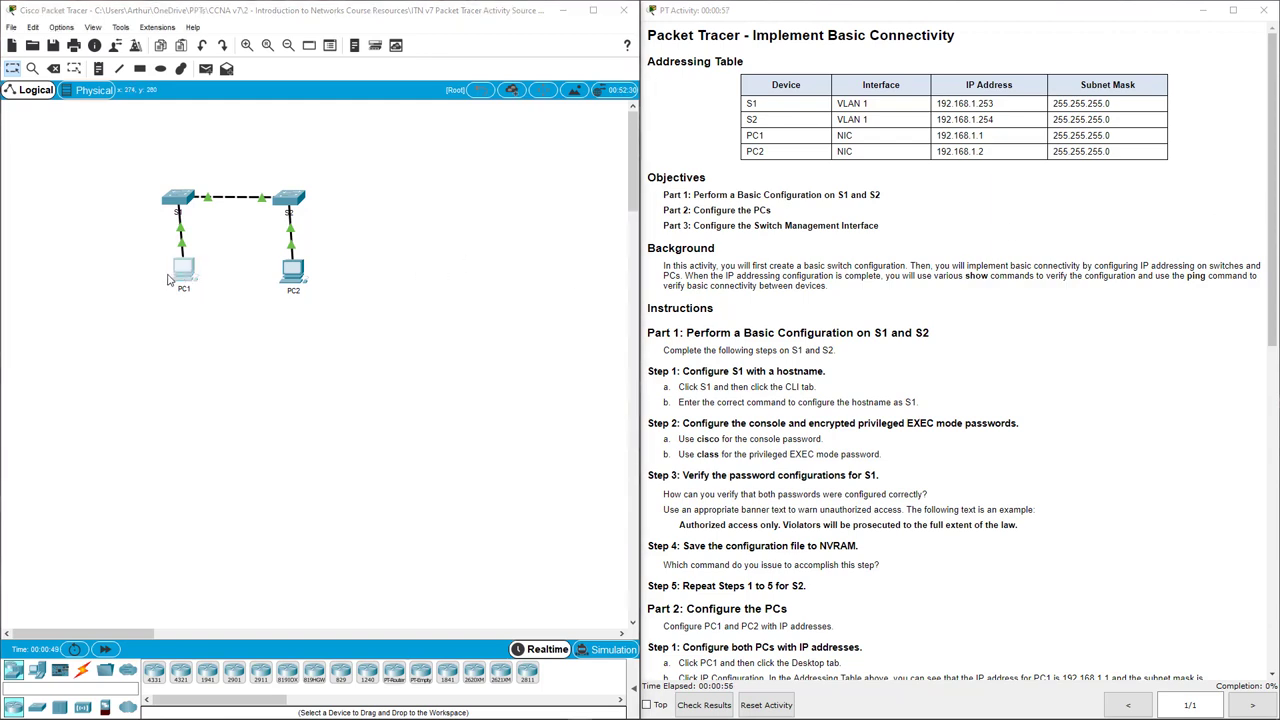
pyautogui.click(357, 385)
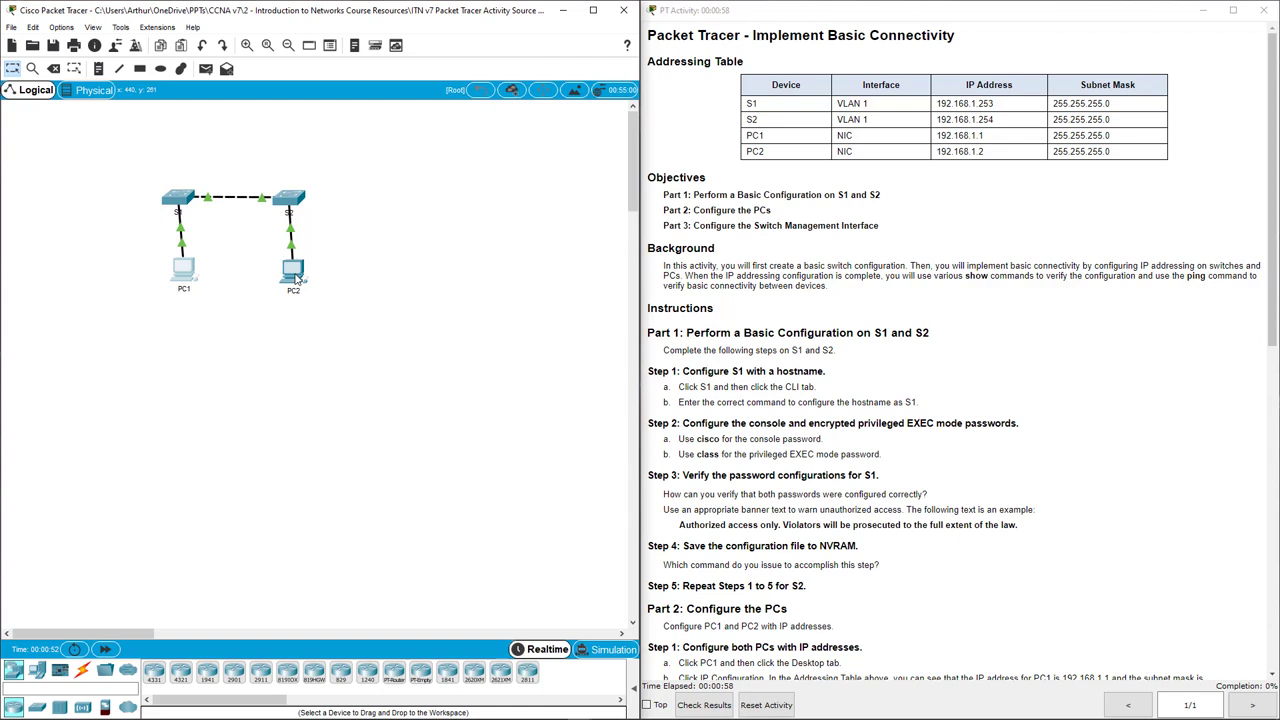
pyautogui.moveTo(293, 268); pyautogui.dragTo(309, 278)
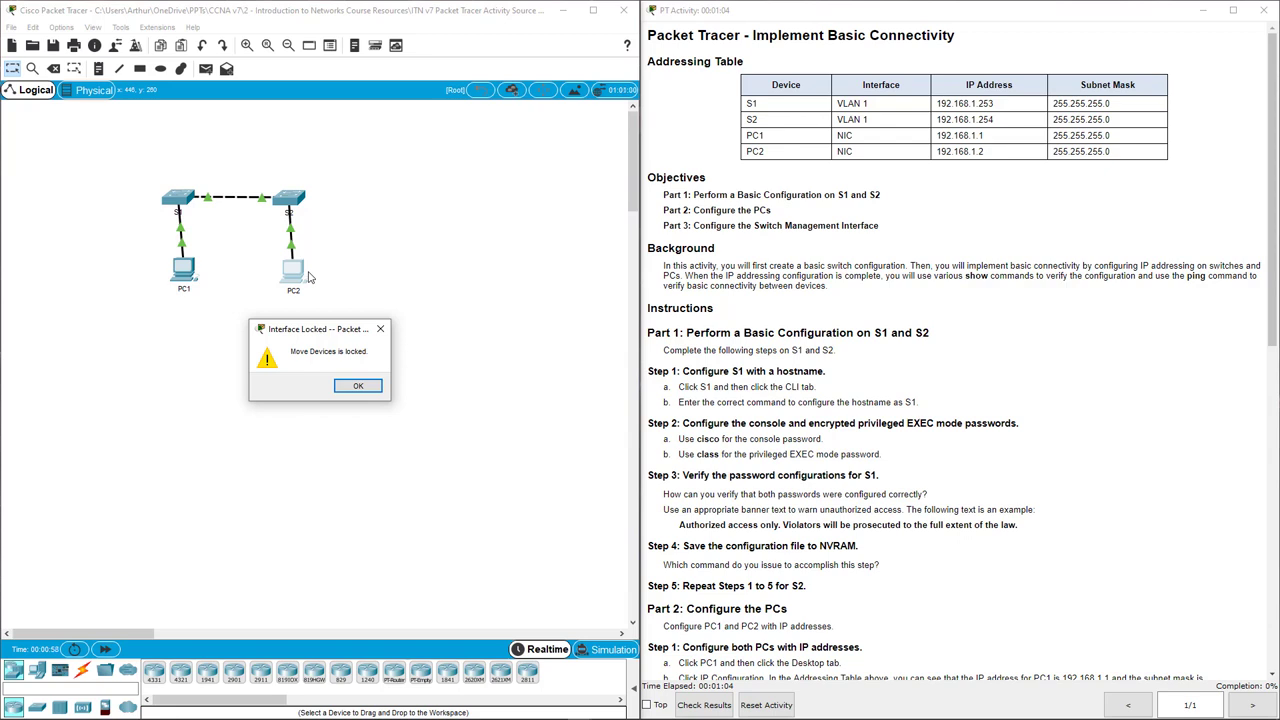
pyautogui.click(359, 387)
pyautogui.click(757, 279)
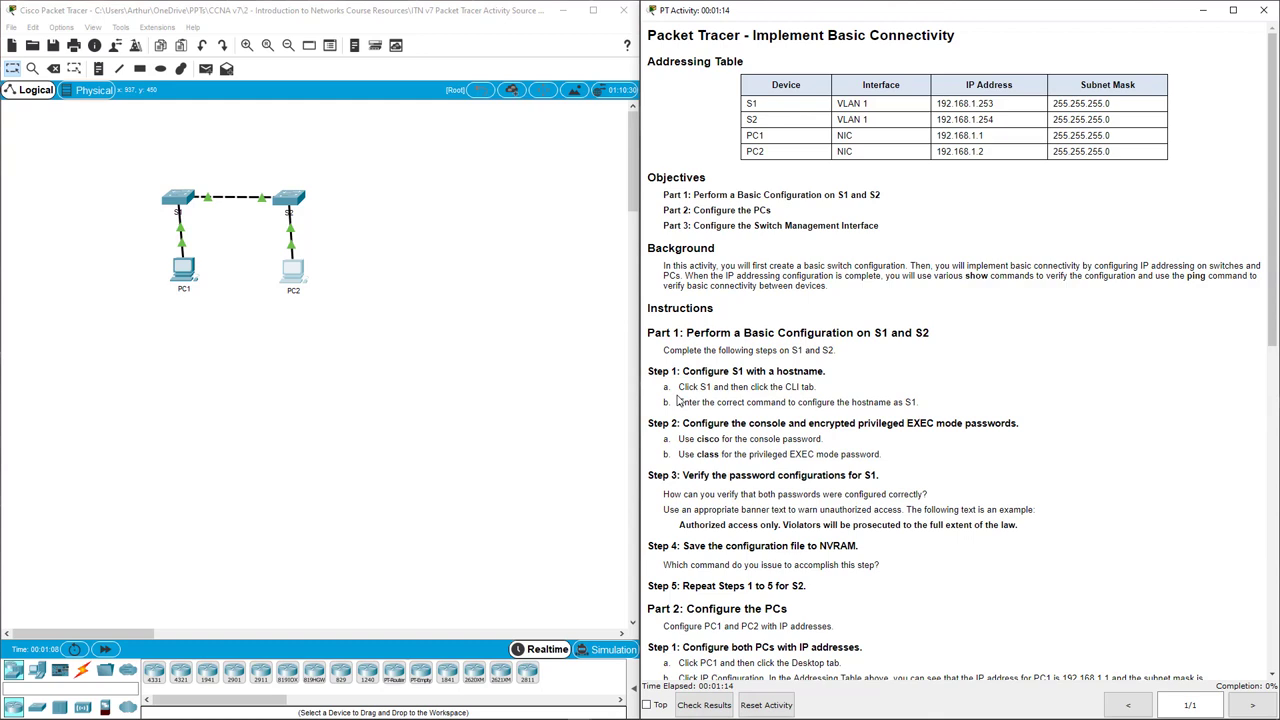
pyautogui.moveTo(683, 371); pyautogui.dragTo(832, 373)
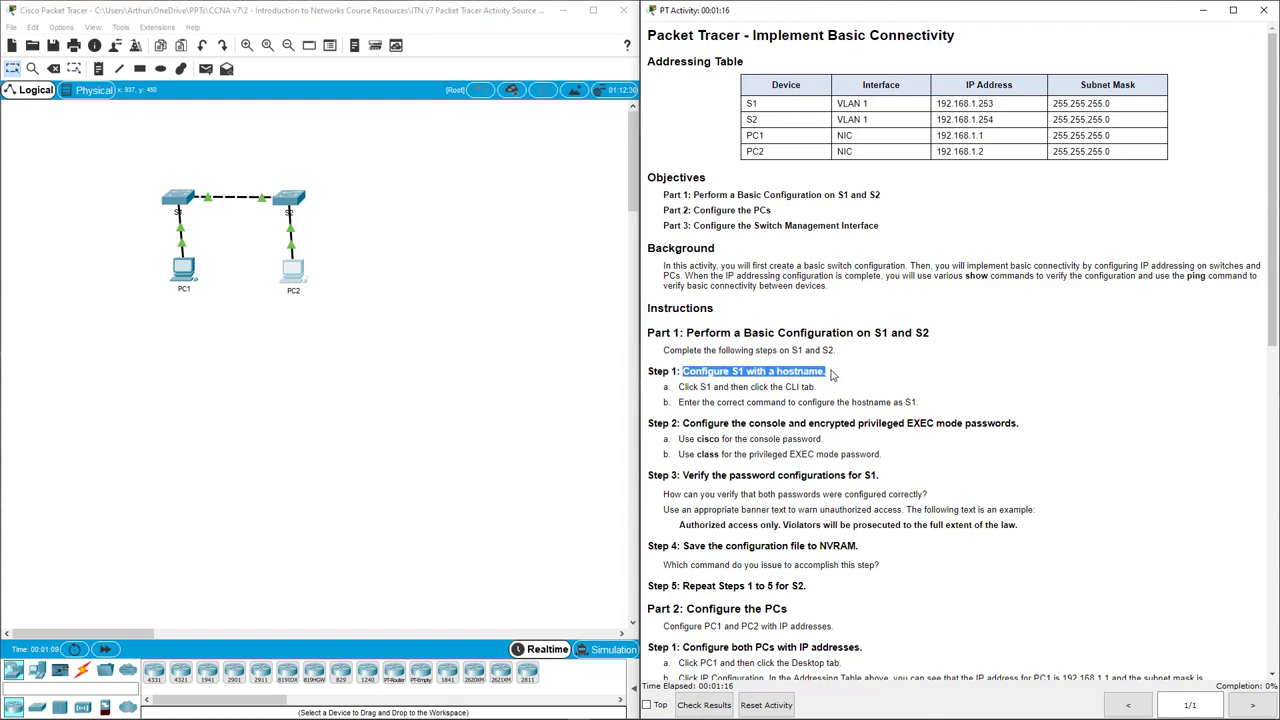
pyautogui.click(431, 368)
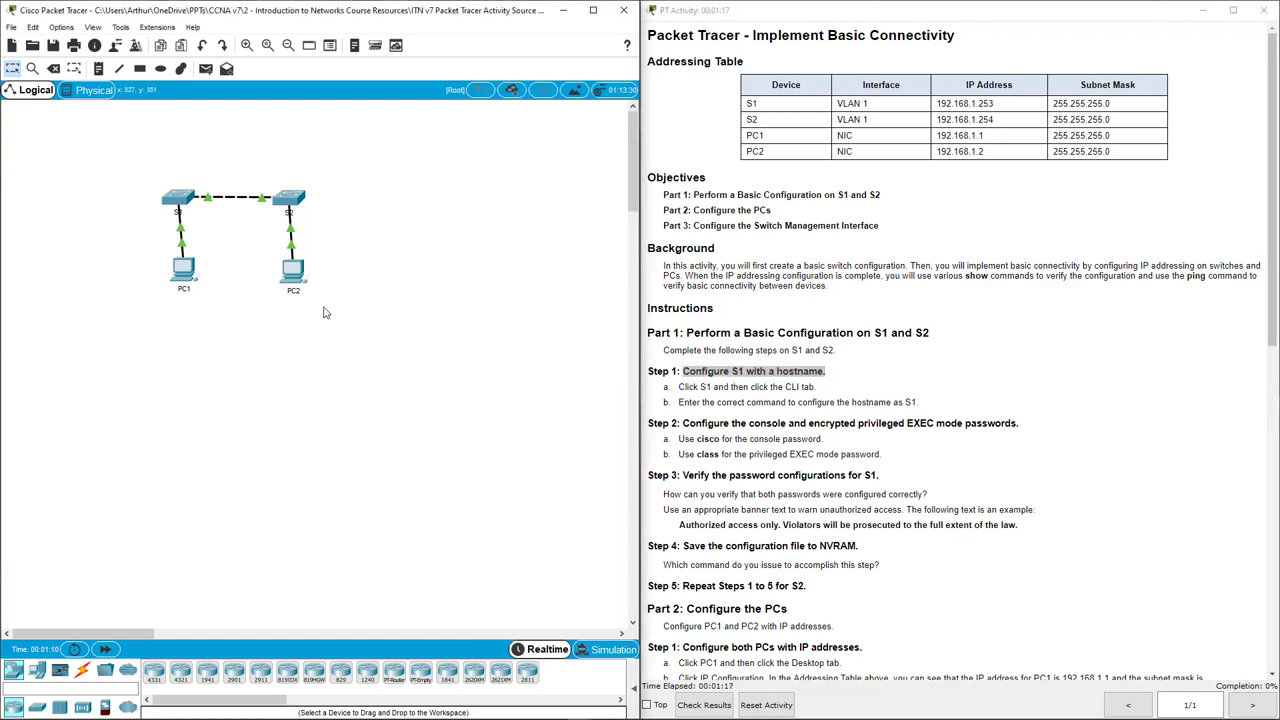
# On switch S1's CLI, run en and conf t, then set hostname S1.
pyautogui.click(182, 200)
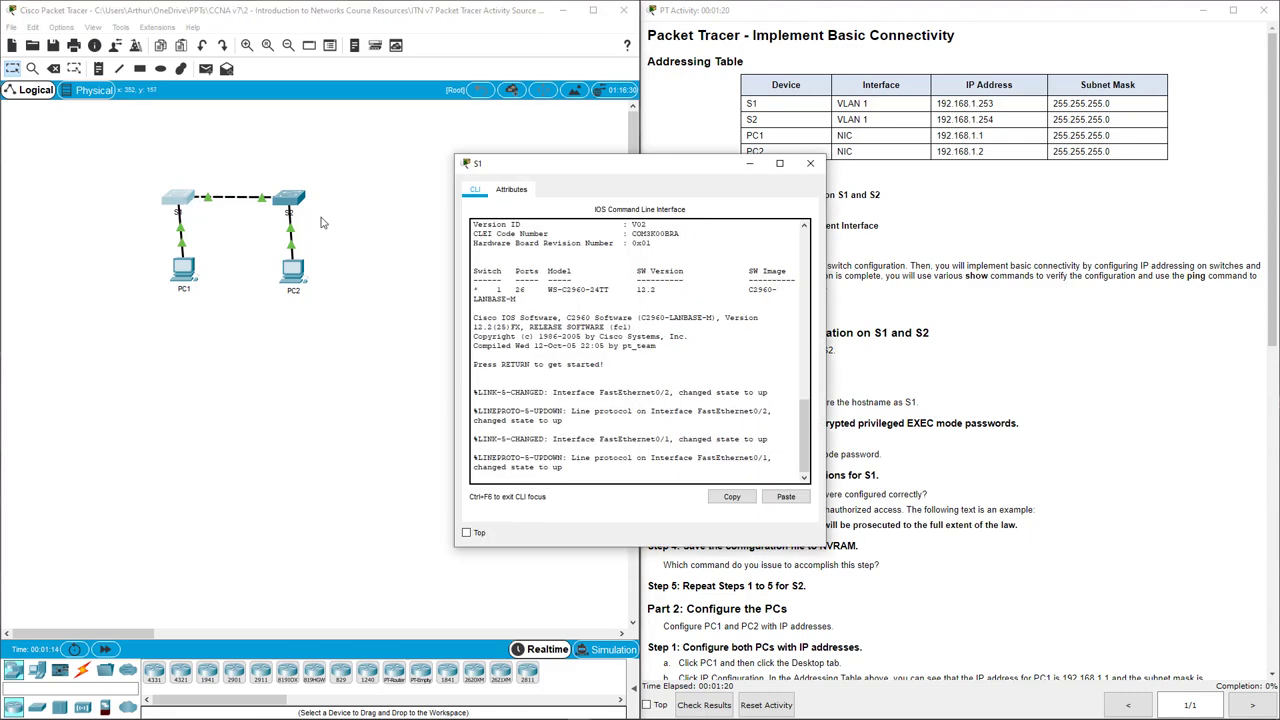
pyautogui.moveTo(605, 167); pyautogui.dragTo(492, 140)
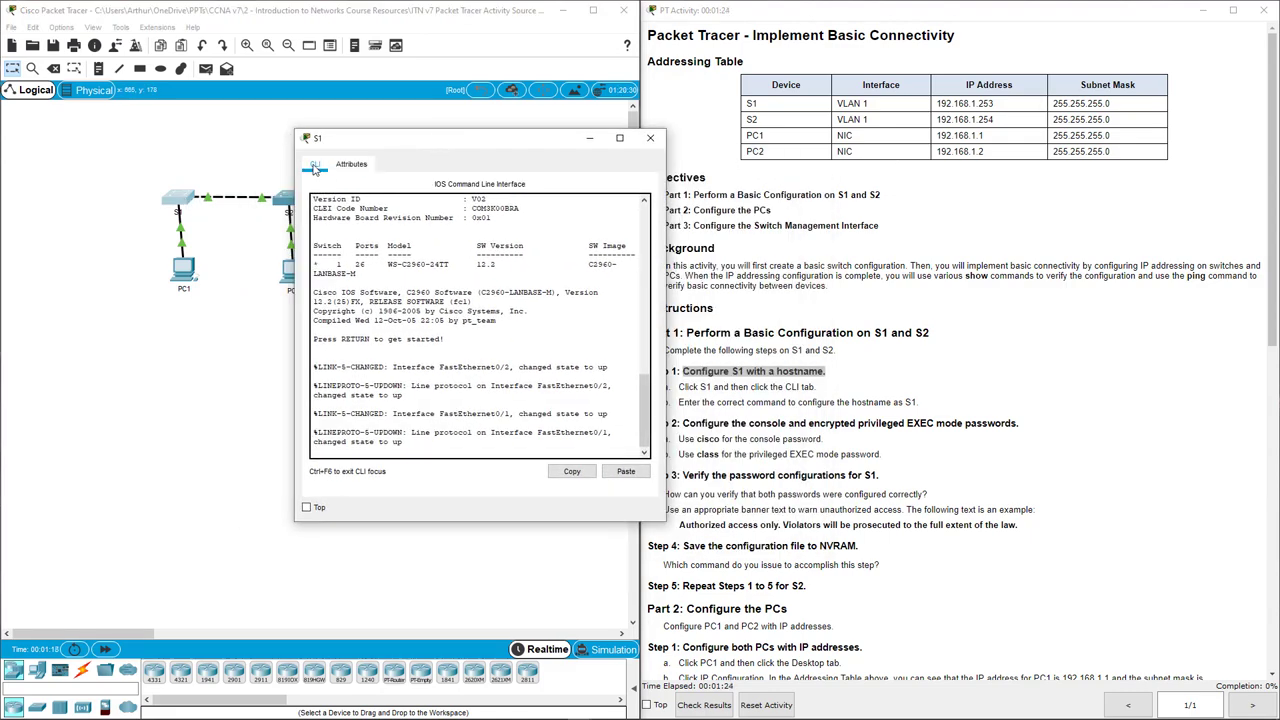
pyautogui.press('Return')
pyautogui.press('Return')
pyautogui.press('Return')
pyautogui.press('Return')
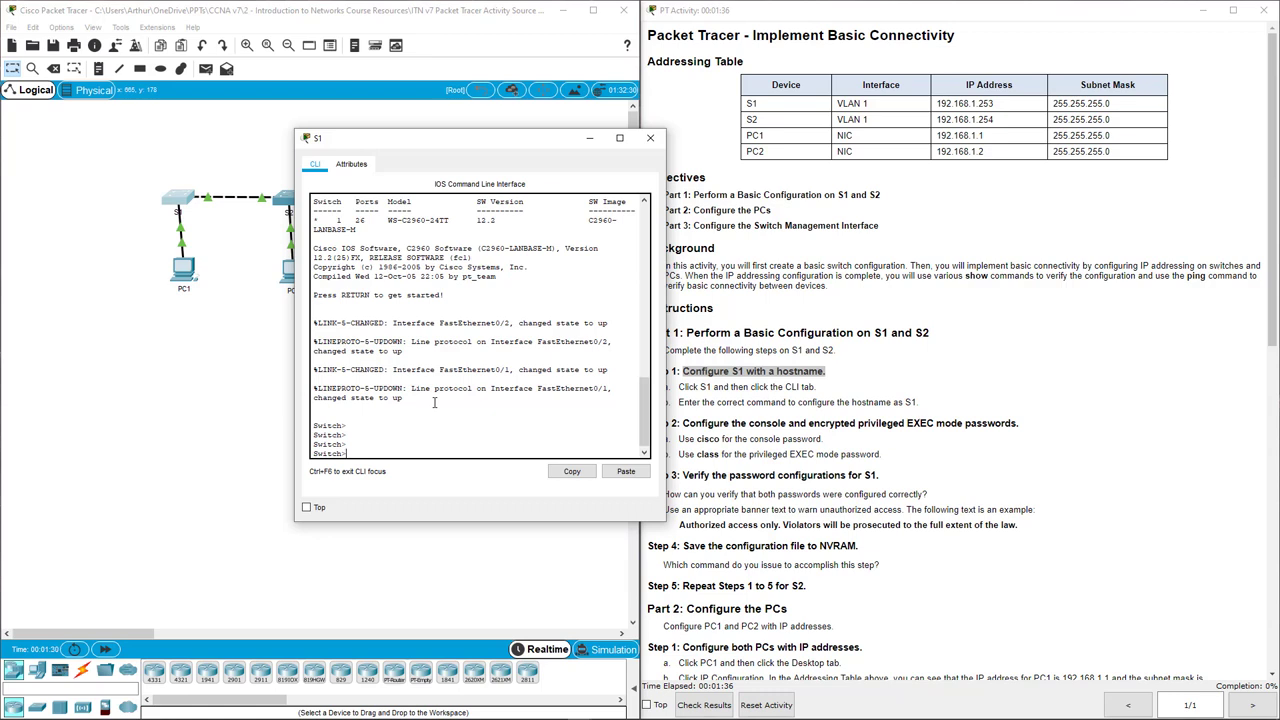
pyautogui.write('en')
pyautogui.press('Return')
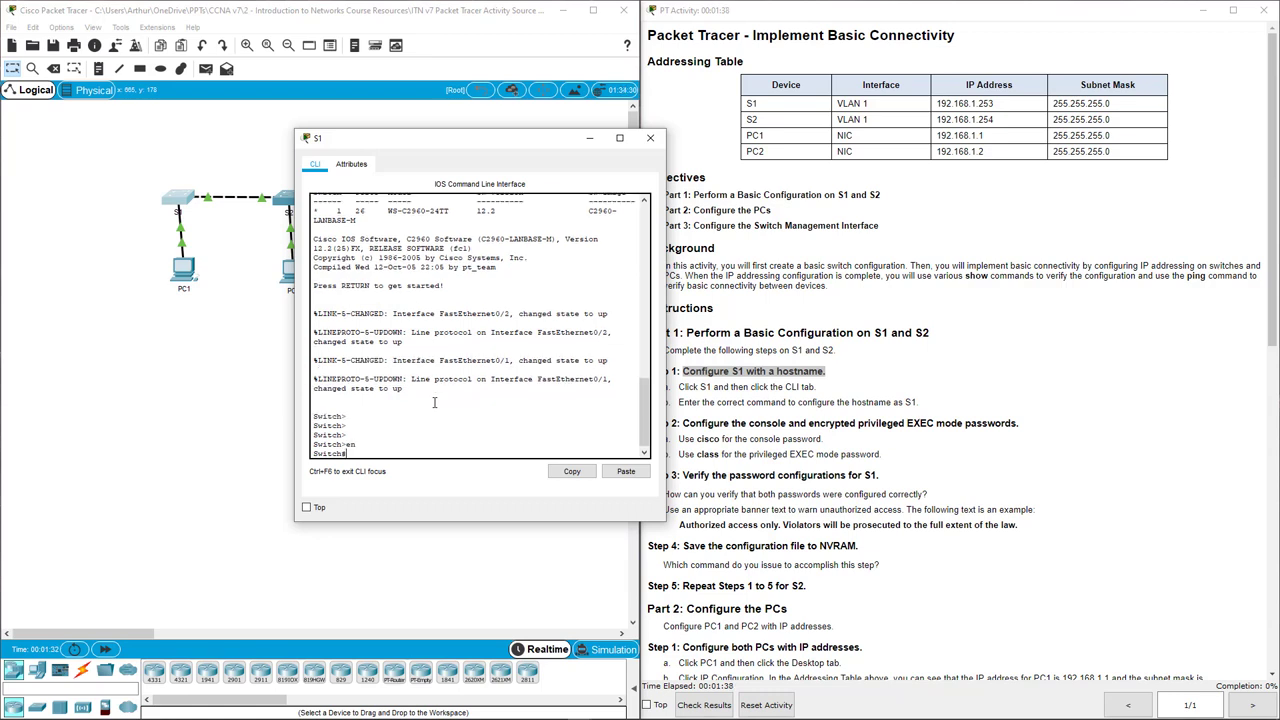
pyautogui.write('conf t')
pyautogui.press('Return')
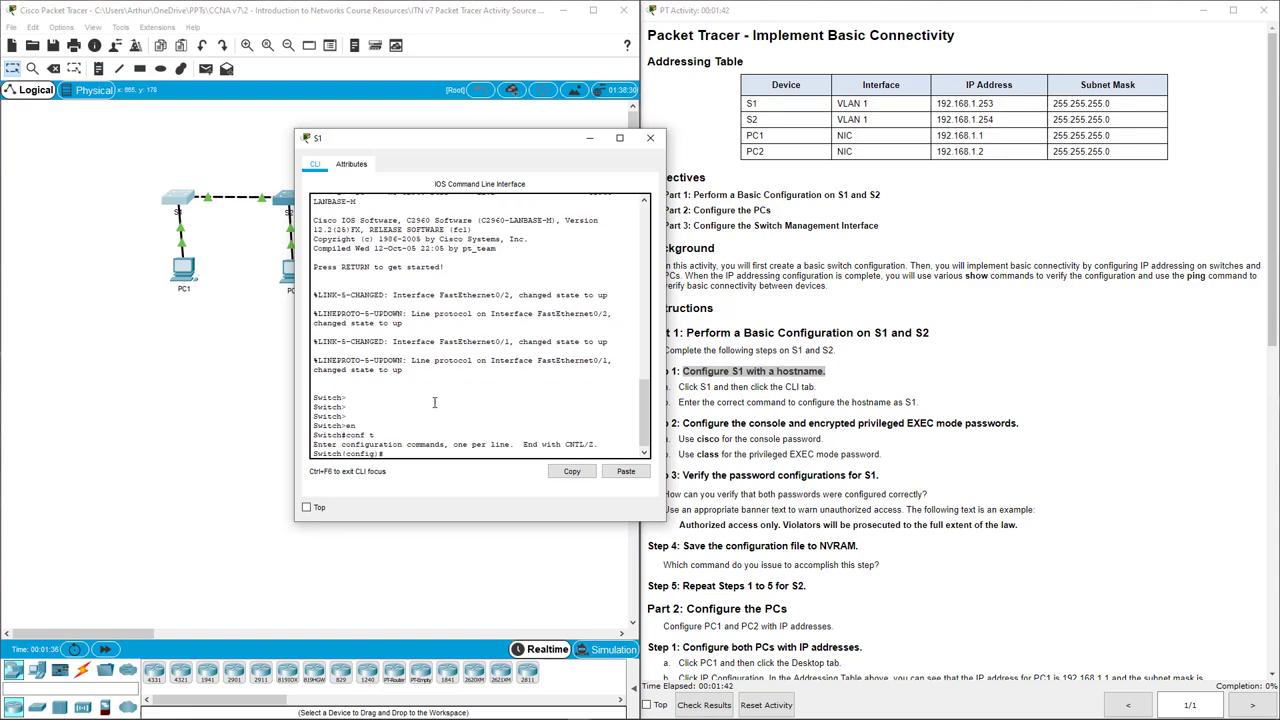
pyautogui.write('hostname S1')
pyautogui.press('Return')
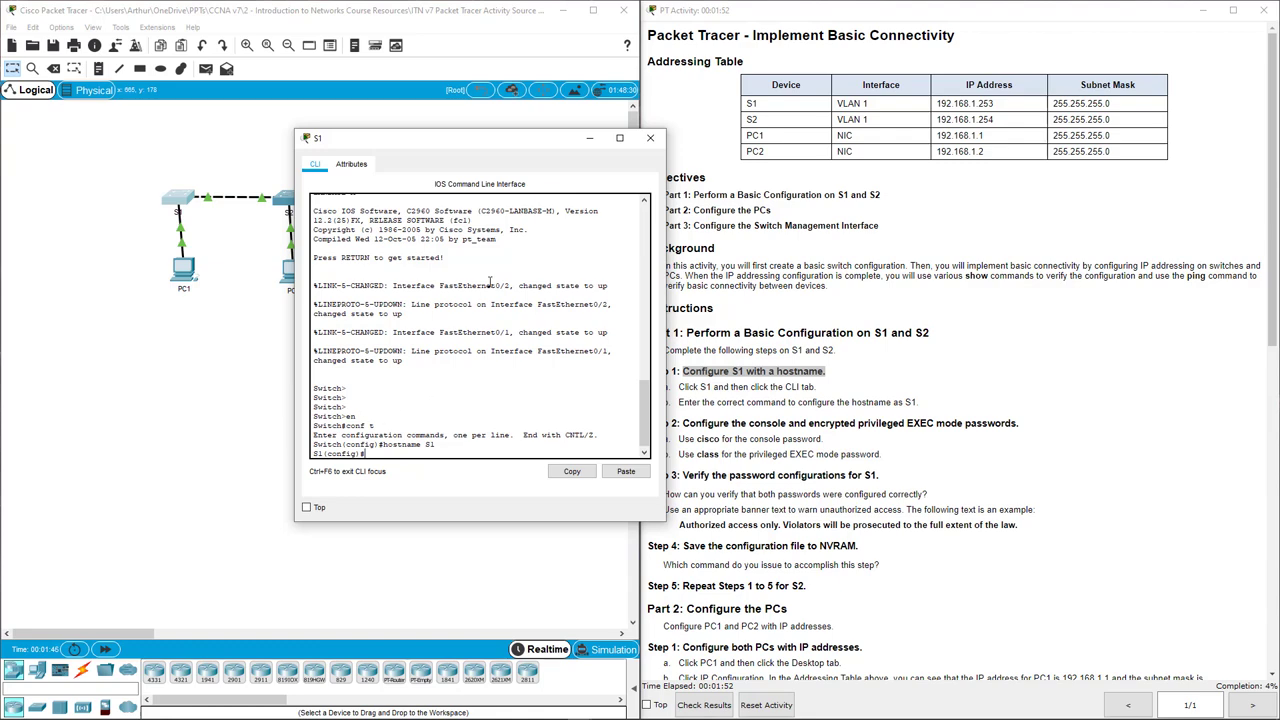
# Set S1's privileged EXEC password with the enable password command.
pyautogui.moveTo(552, 146); pyautogui.dragTo(538, 152)
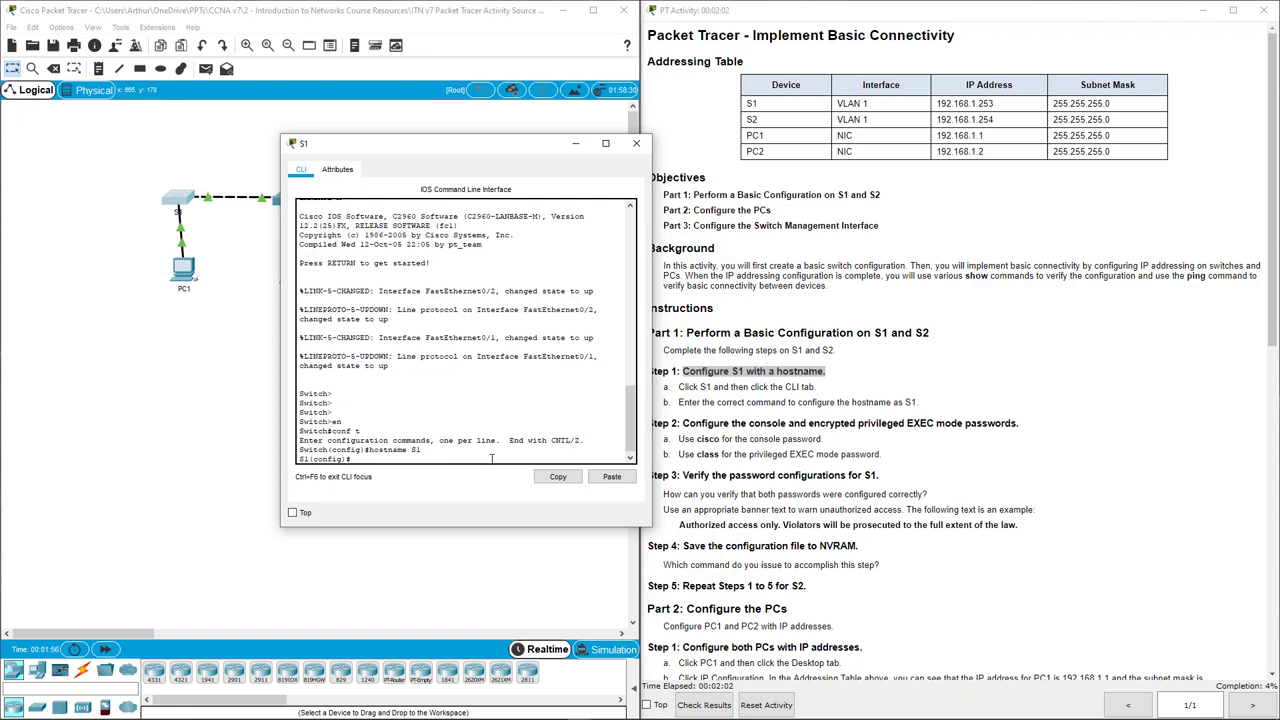
pyautogui.press('Return')
pyautogui.press('Return')
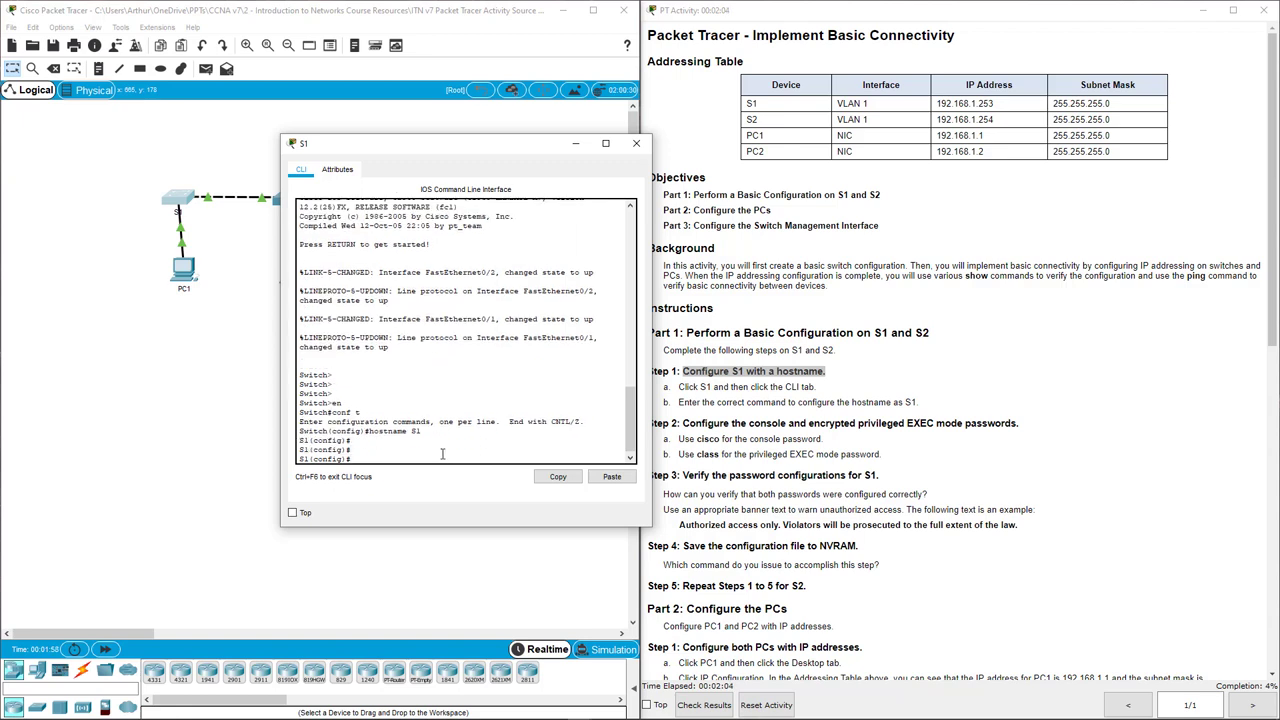
pyautogui.write('enable password class')
pyautogui.press('Return')
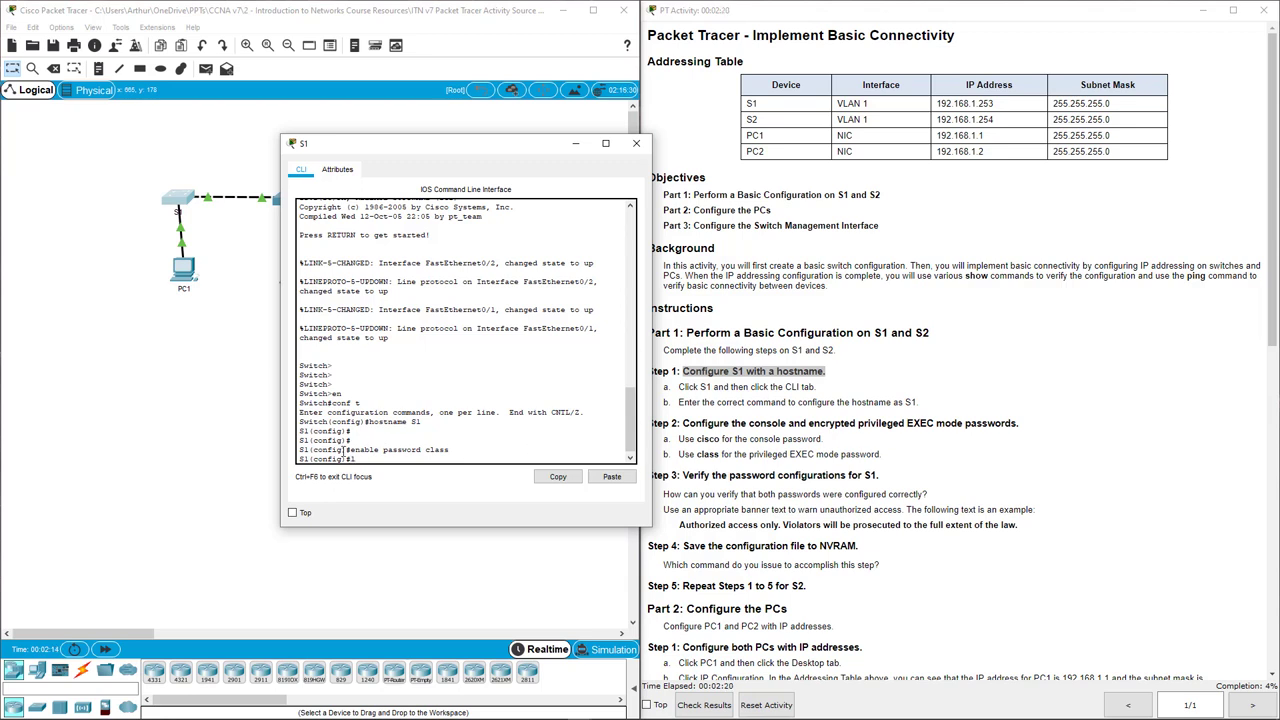
# Give console line 0 a password and require login on it.
pyautogui.write('e con')
pyautogui.press('Tab')
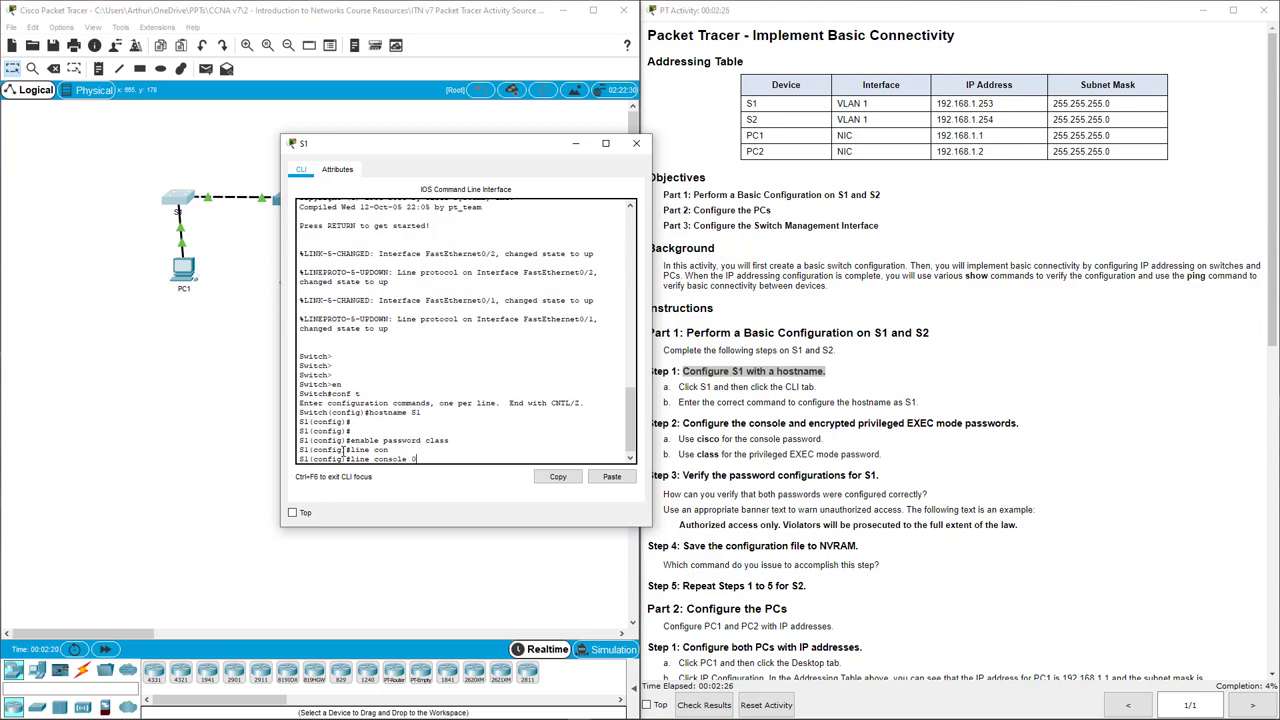
pyautogui.press('Return')
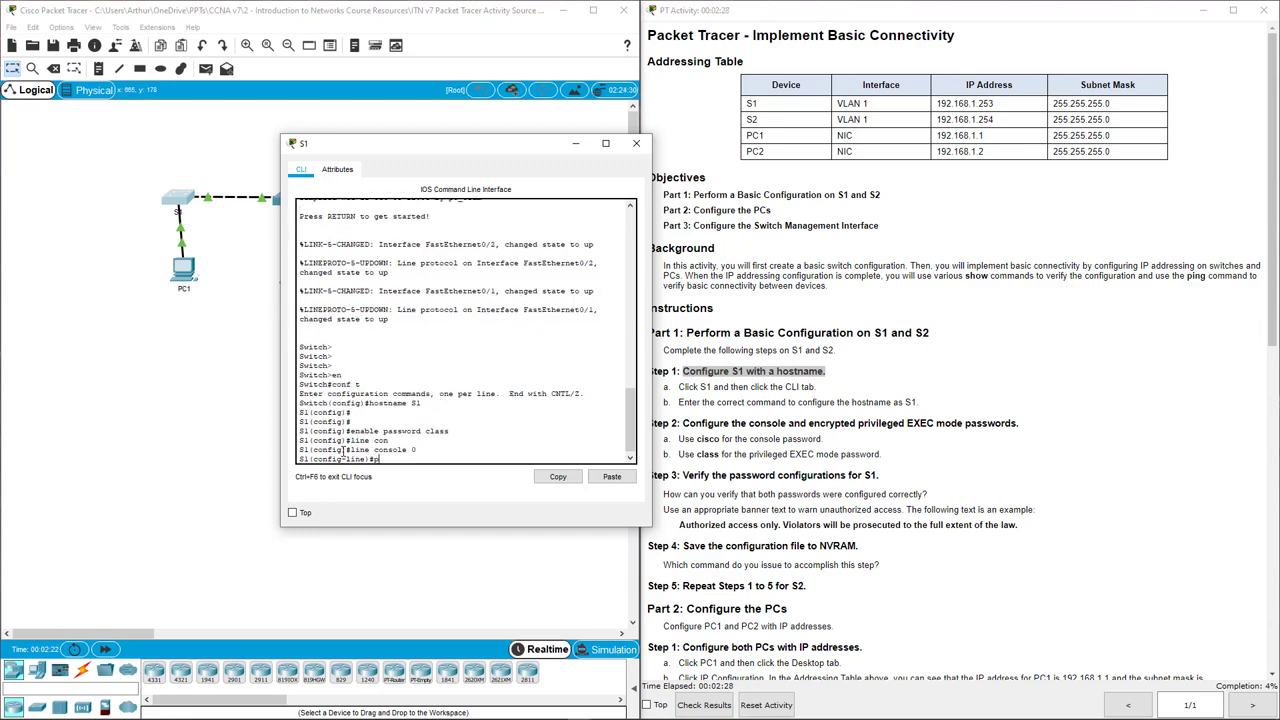
pyautogui.write('password cisco')
pyautogui.press('Return')
pyautogui.write('login')
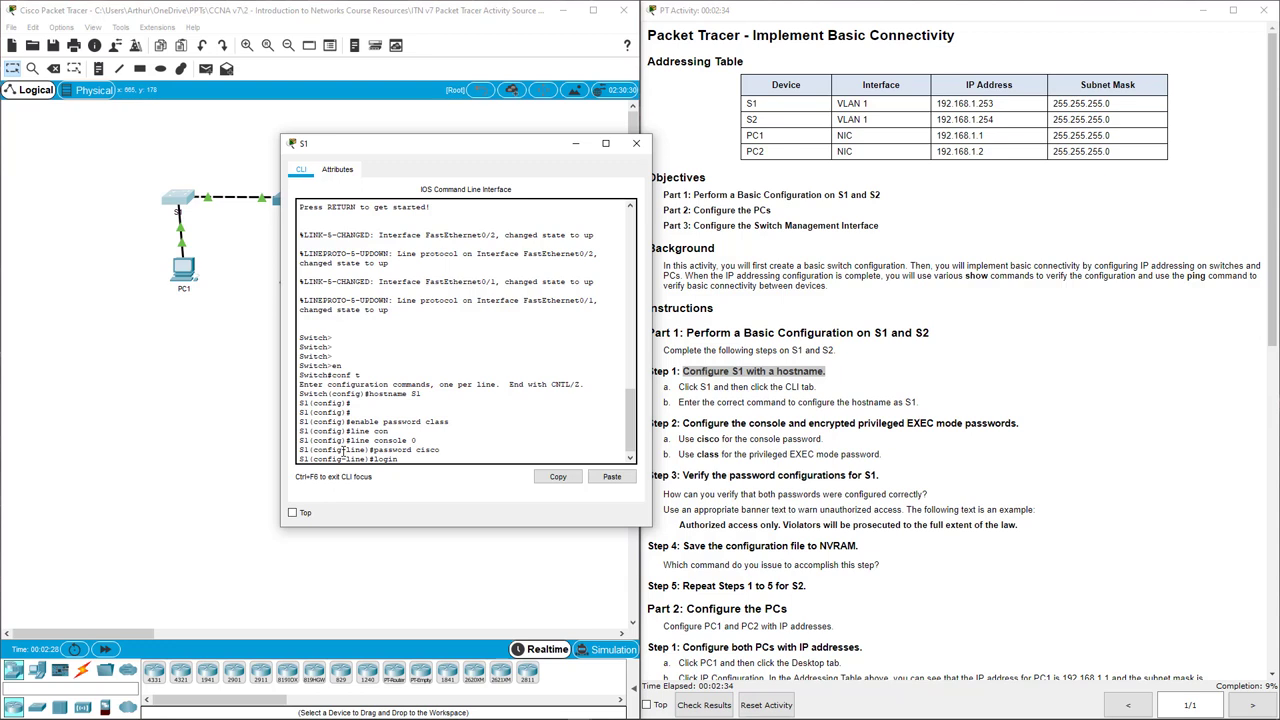
pyautogui.press('Return')
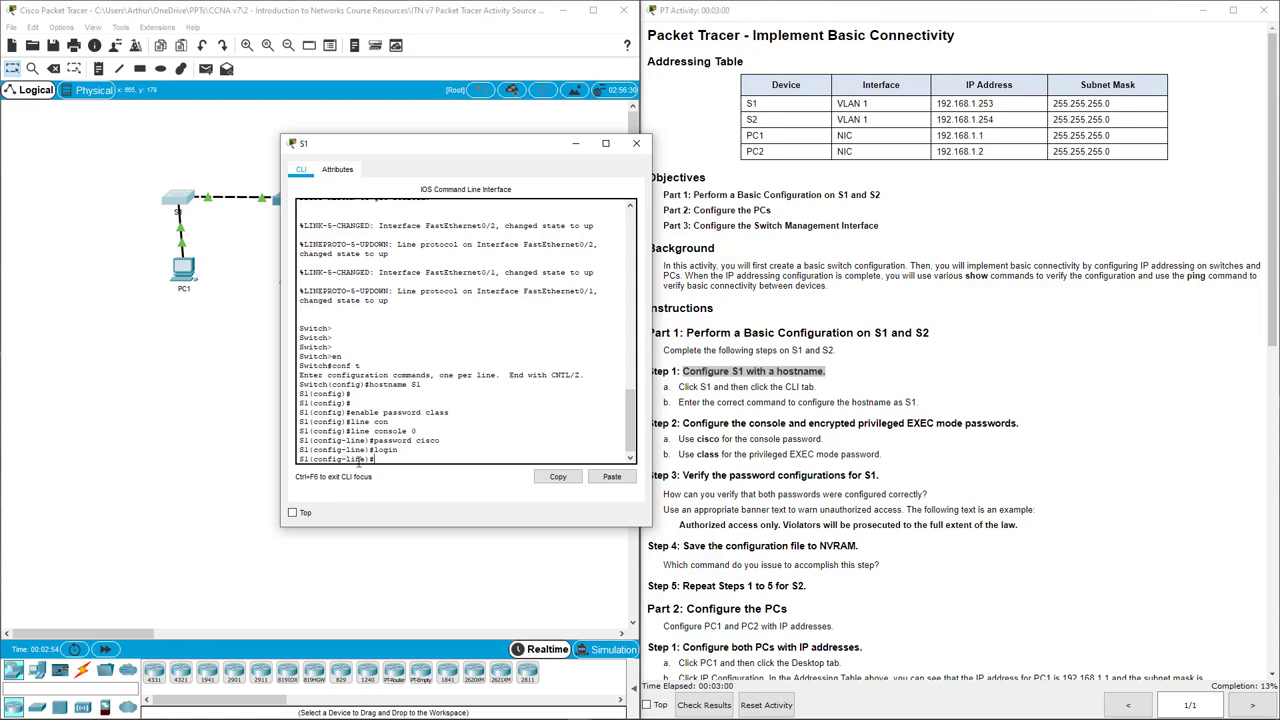
# Close S1's window, highlight the password verification question, and try a locked cable tool.
pyautogui.click(636, 143)
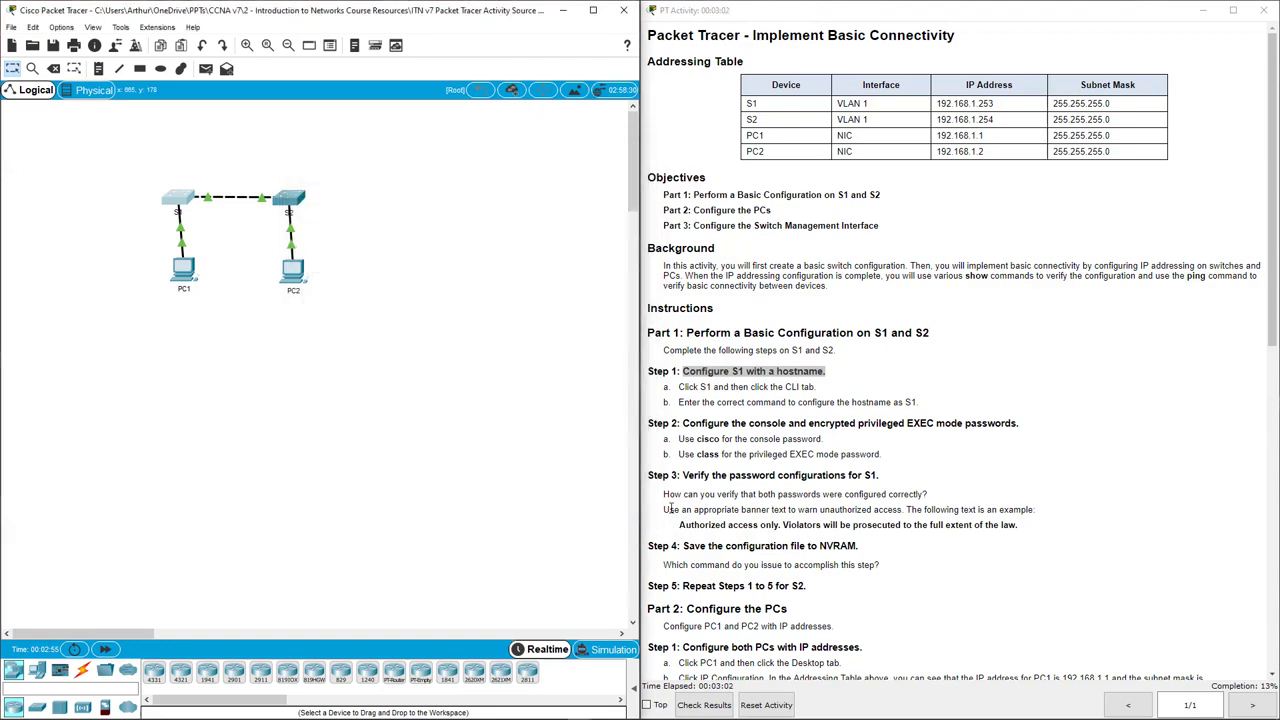
pyautogui.moveTo(664, 494); pyautogui.dragTo(942, 499)
pyautogui.click(305, 417)
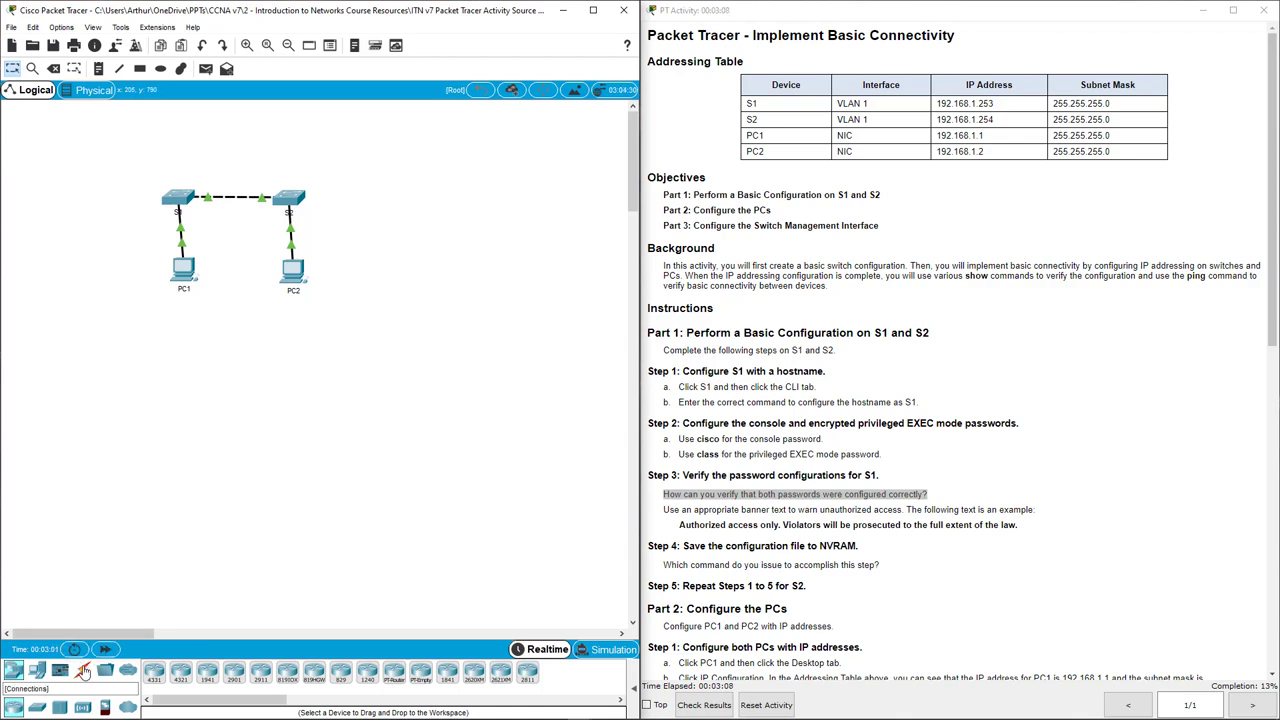
pyautogui.click(83, 669)
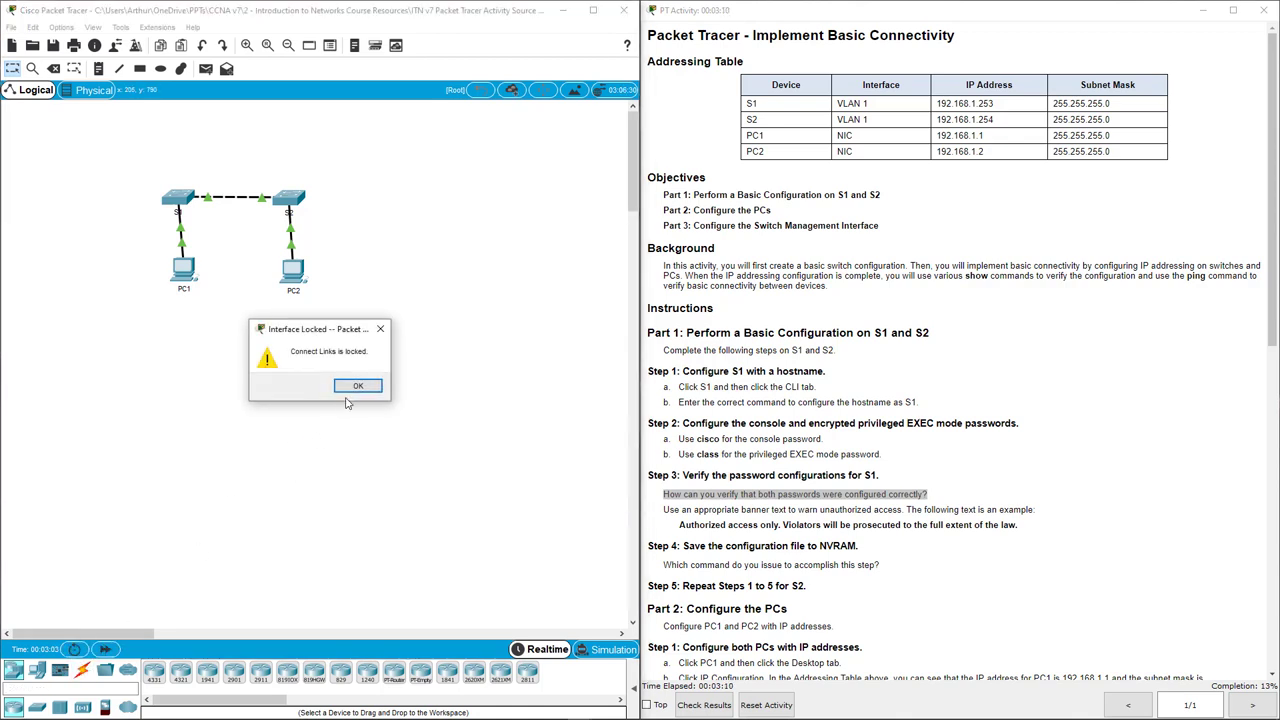
pyautogui.click(356, 386)
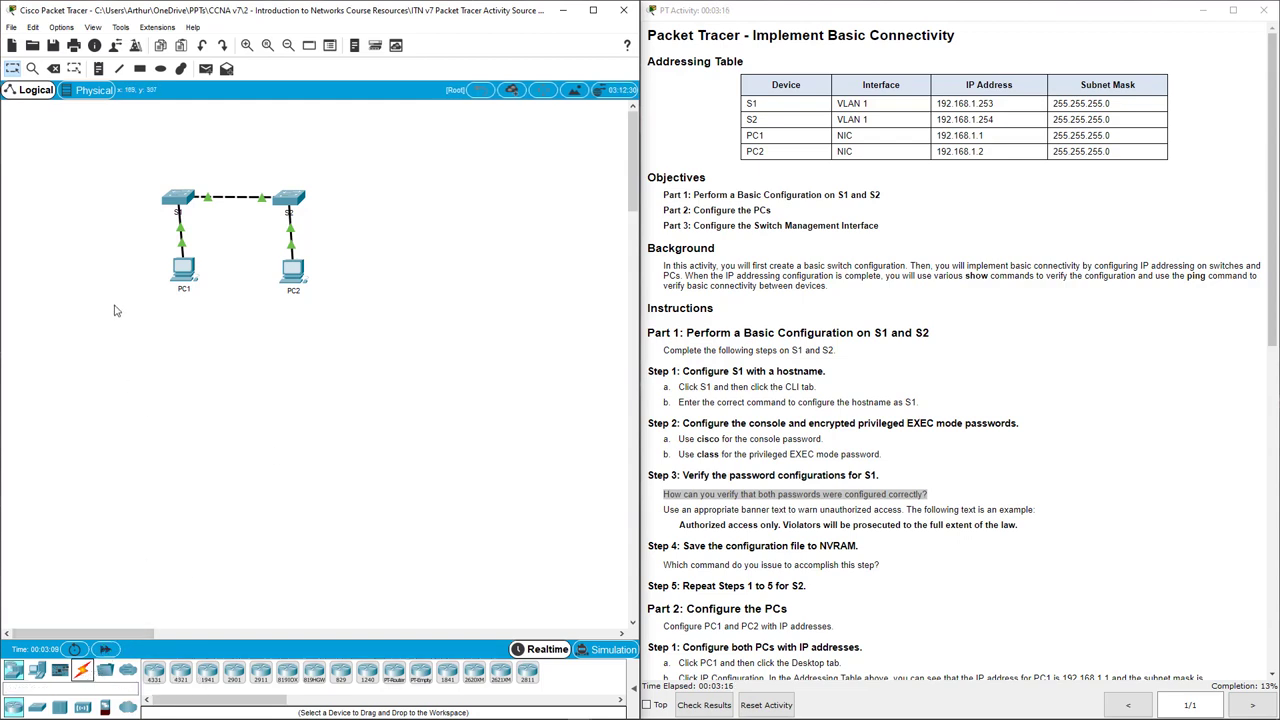
# Open and widen PC1's Desktop window, close it, and reopen S1's CLI.
pyautogui.click(186, 268)
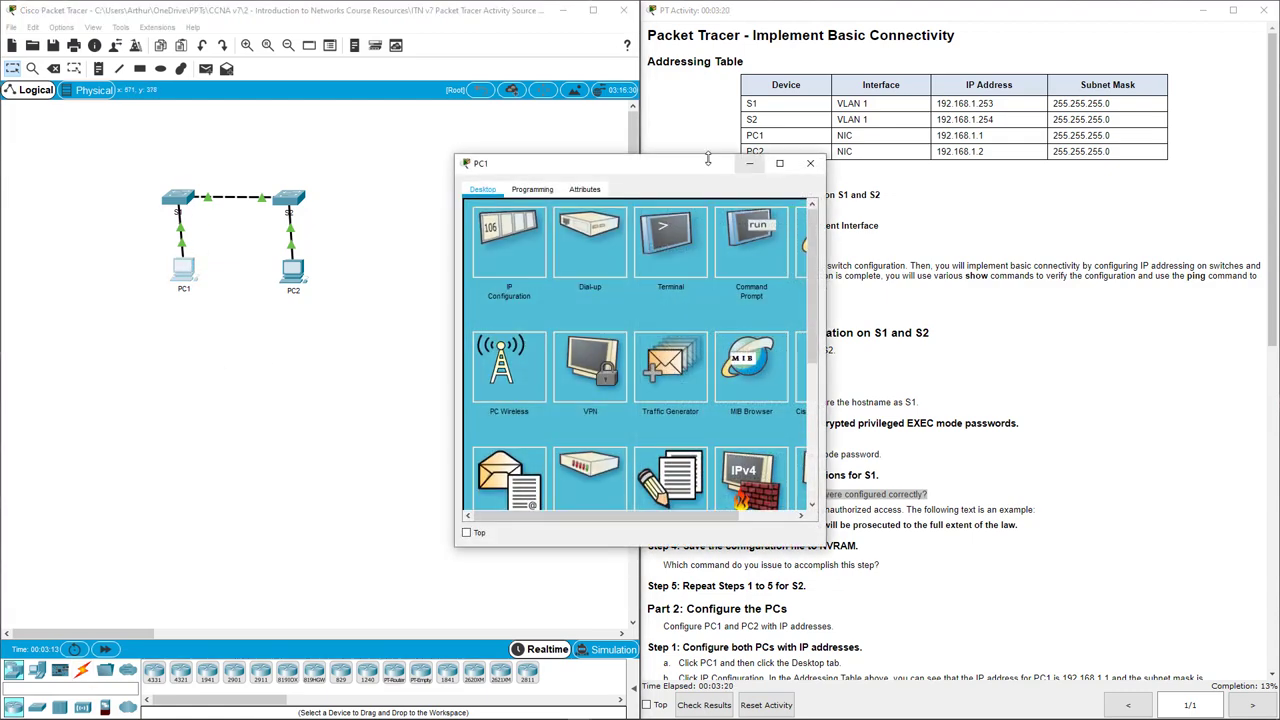
pyautogui.moveTo(701, 166); pyautogui.dragTo(386, 185)
pyautogui.moveTo(560, 165); pyautogui.dragTo(224, 169)
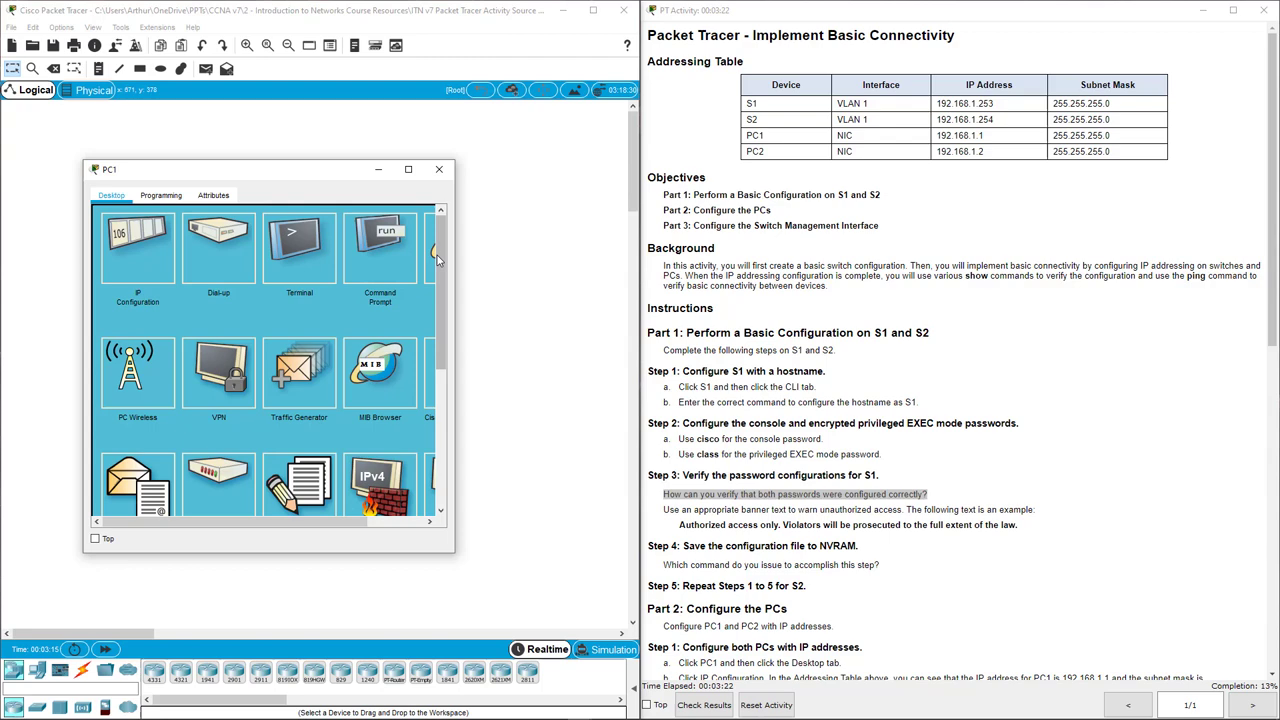
pyautogui.moveTo(454, 262); pyautogui.dragTo(572, 263)
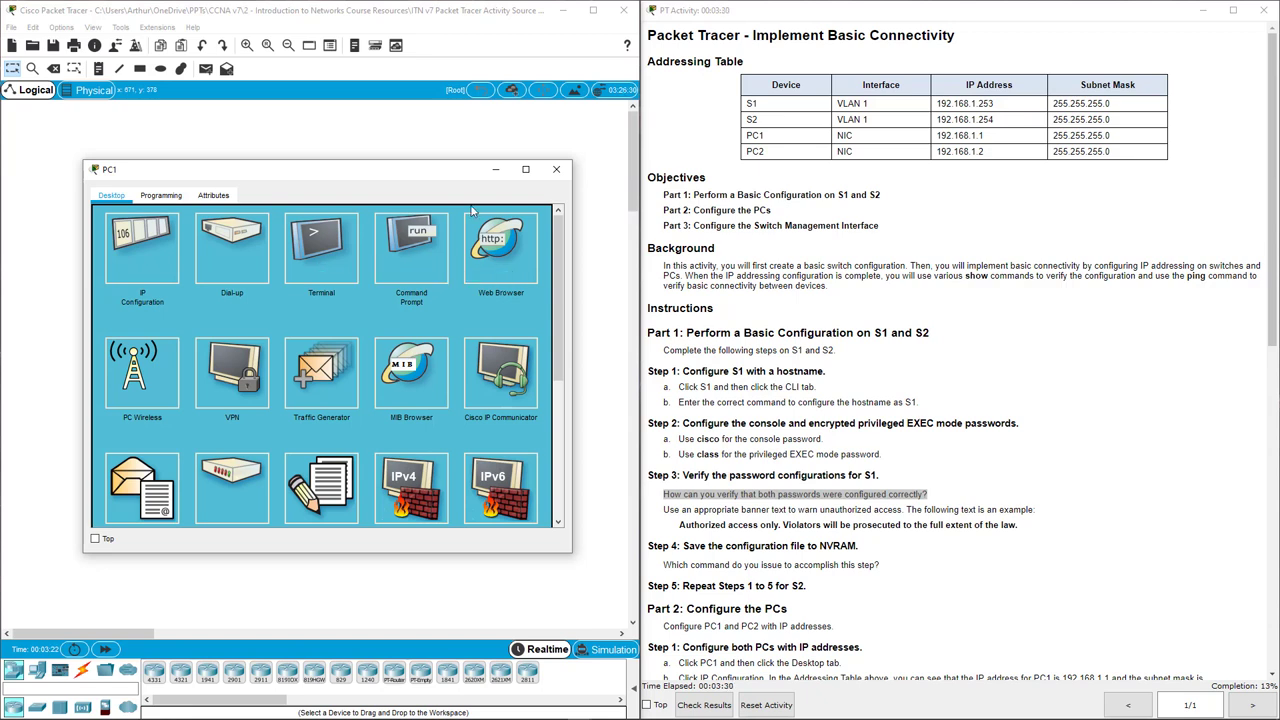
pyautogui.click(556, 169)
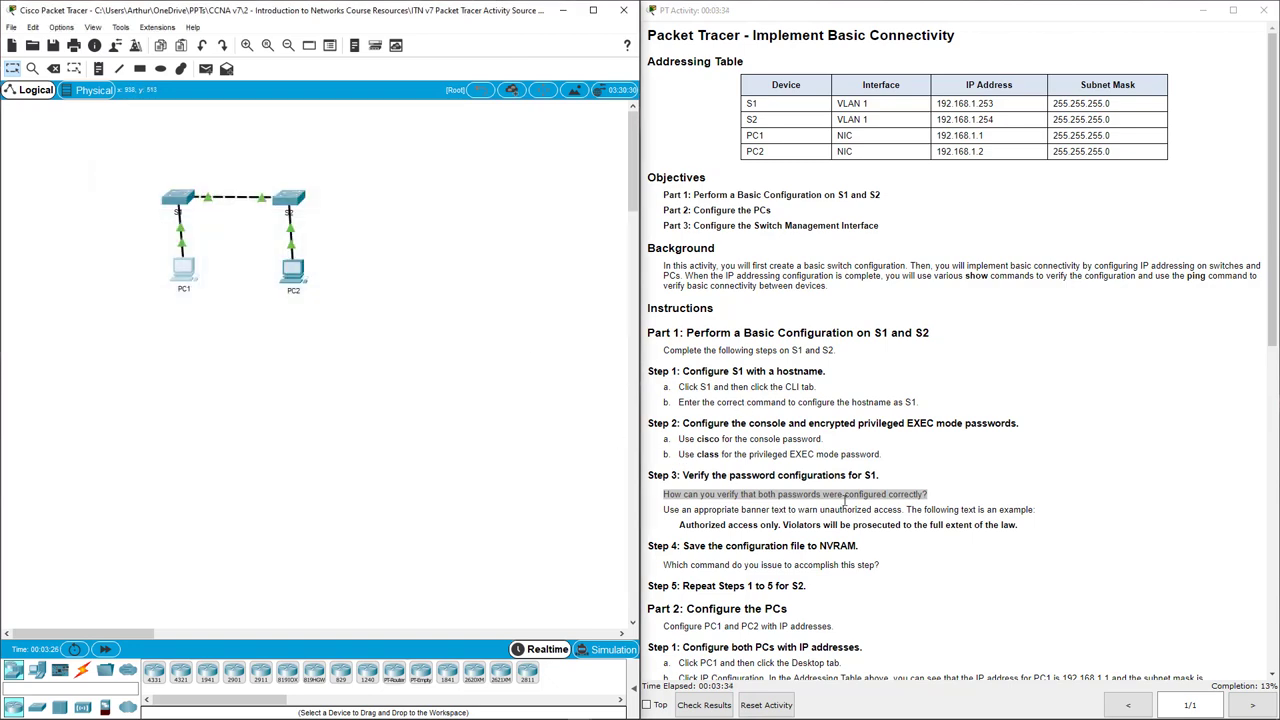
pyautogui.click(176, 200)
# Return S1 to privileged EXEC with end, then log out of the console with exit.
pyautogui.moveTo(643, 168); pyautogui.dragTo(338, 195)
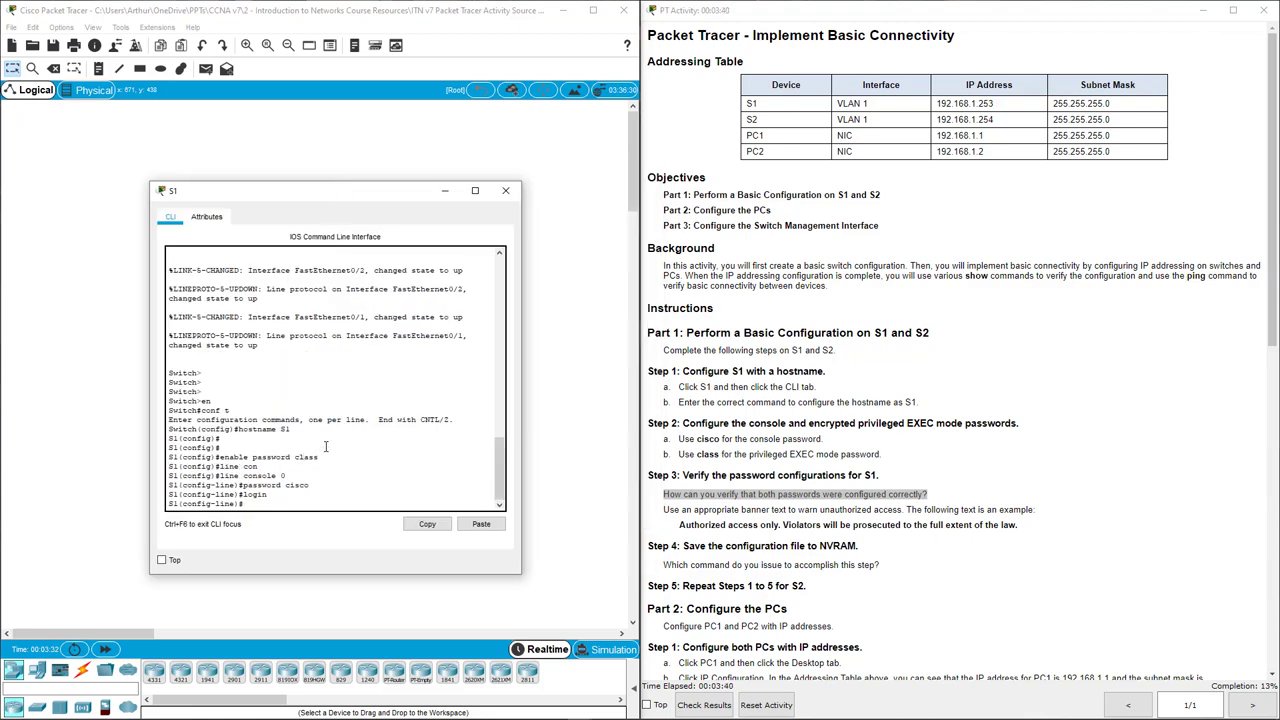
pyautogui.write('end')
pyautogui.press('Return')
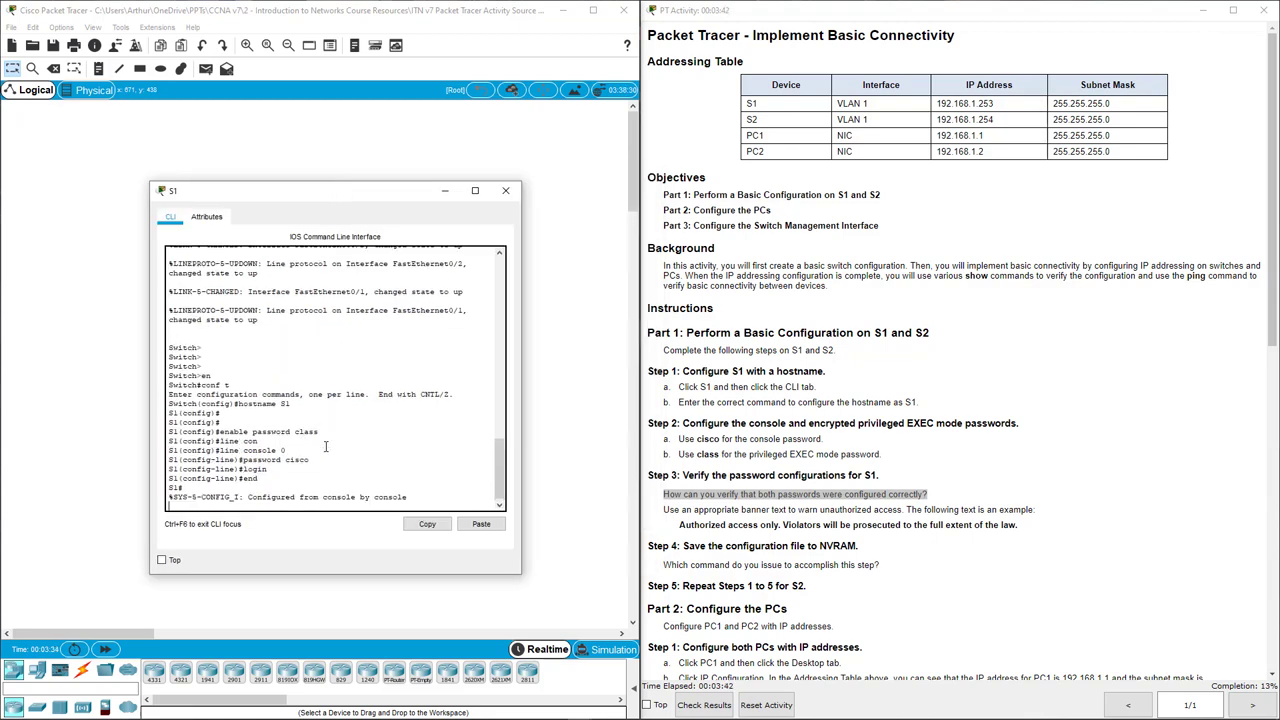
pyautogui.press('Return')
pyautogui.press('Return')
pyautogui.write('exit')
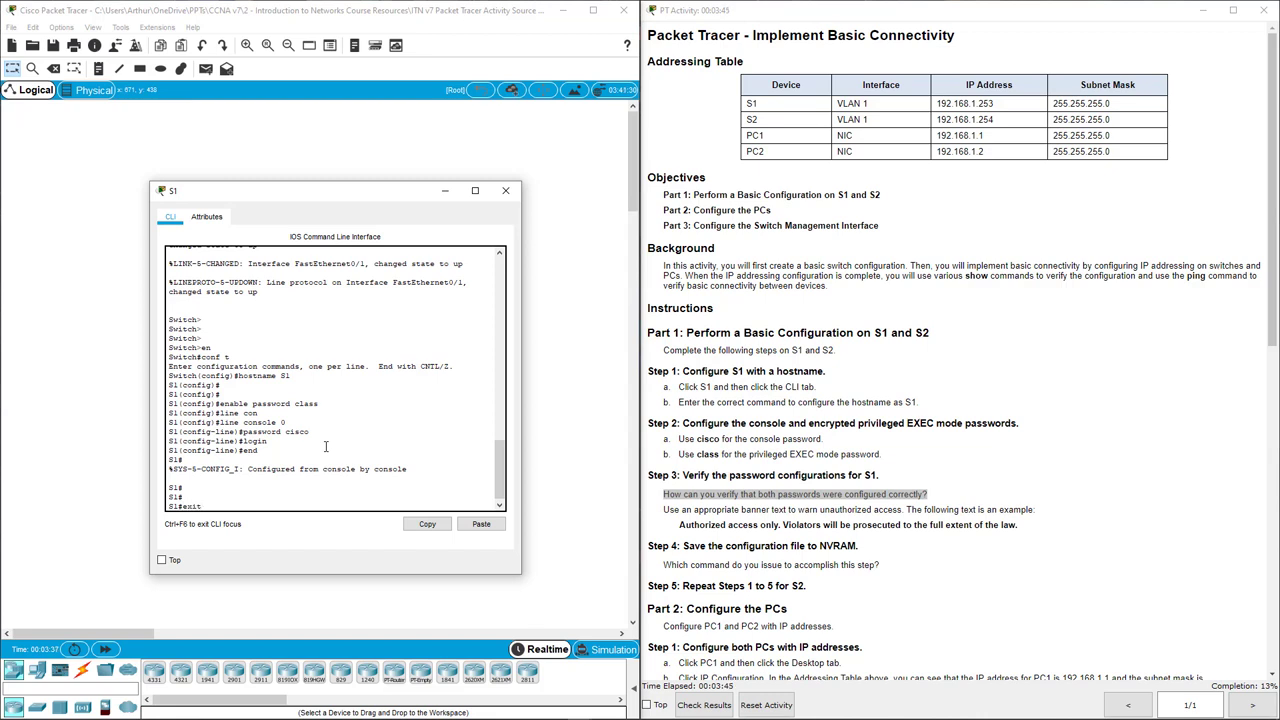
pyautogui.press('Return')
pyautogui.press('Return')
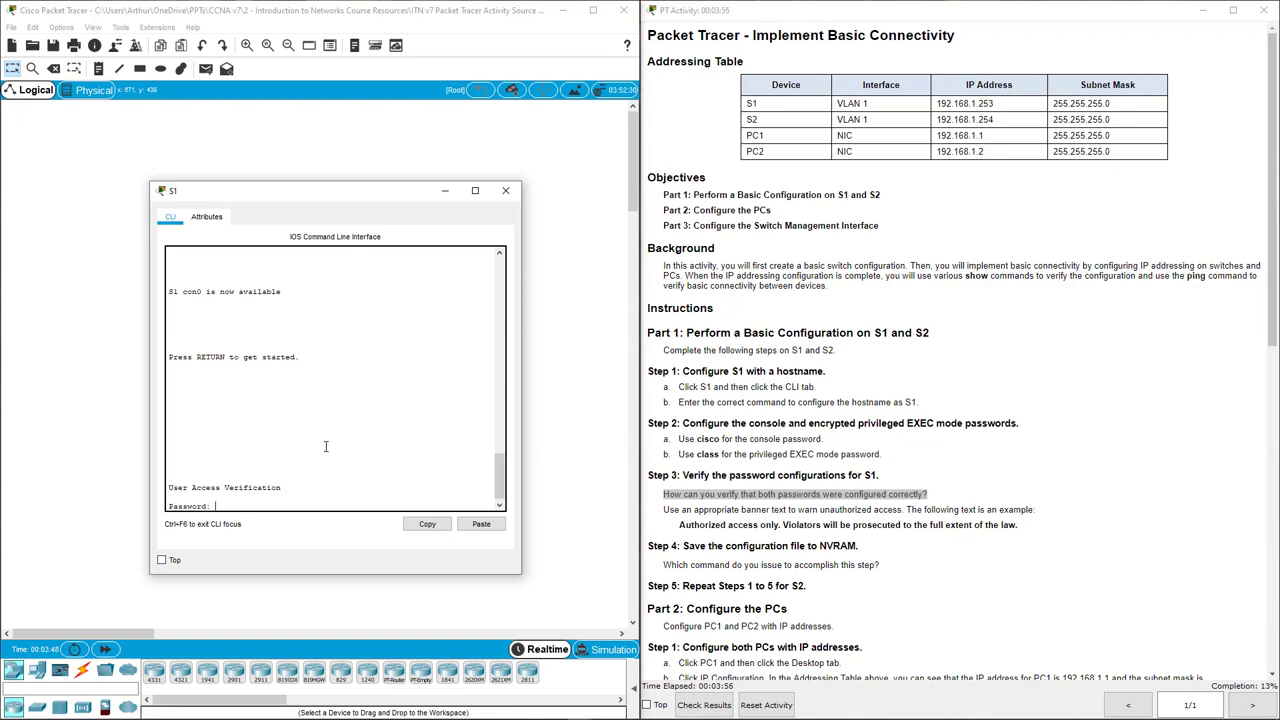
# Log back in with the console password and reach S1# using the enable password.
pyautogui.press('Return')
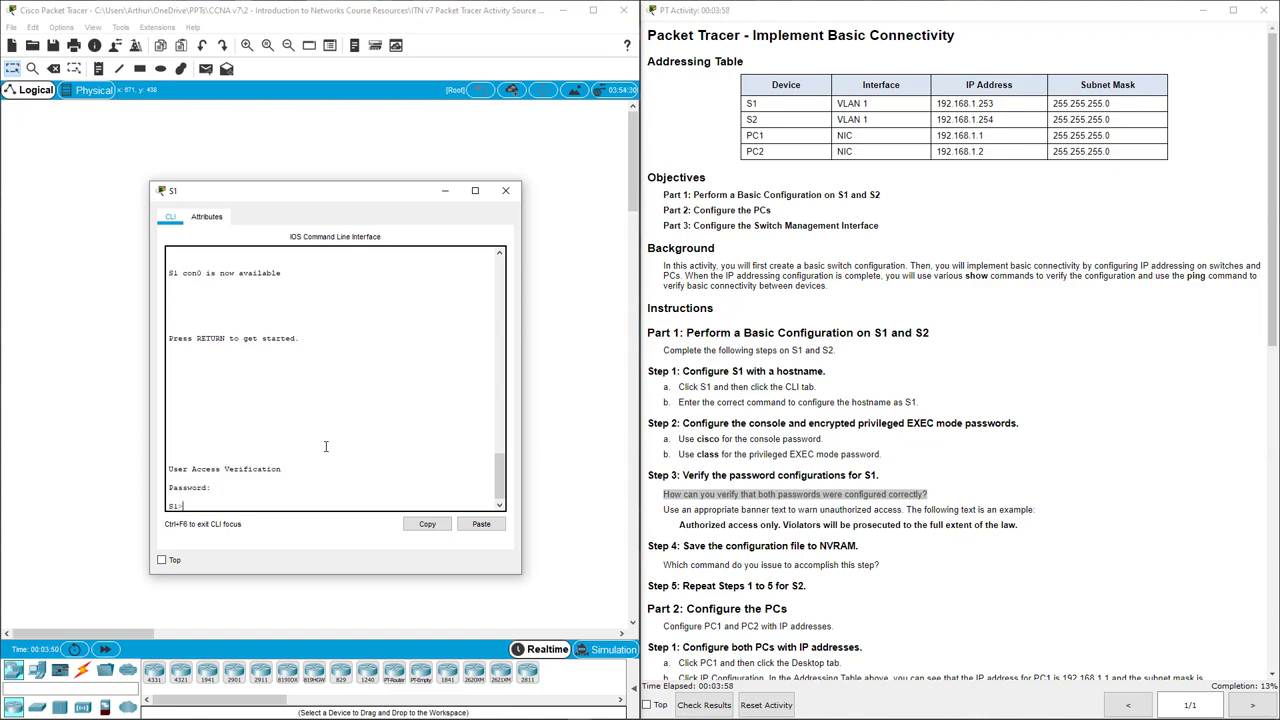
pyautogui.write('en')
pyautogui.press('Return')
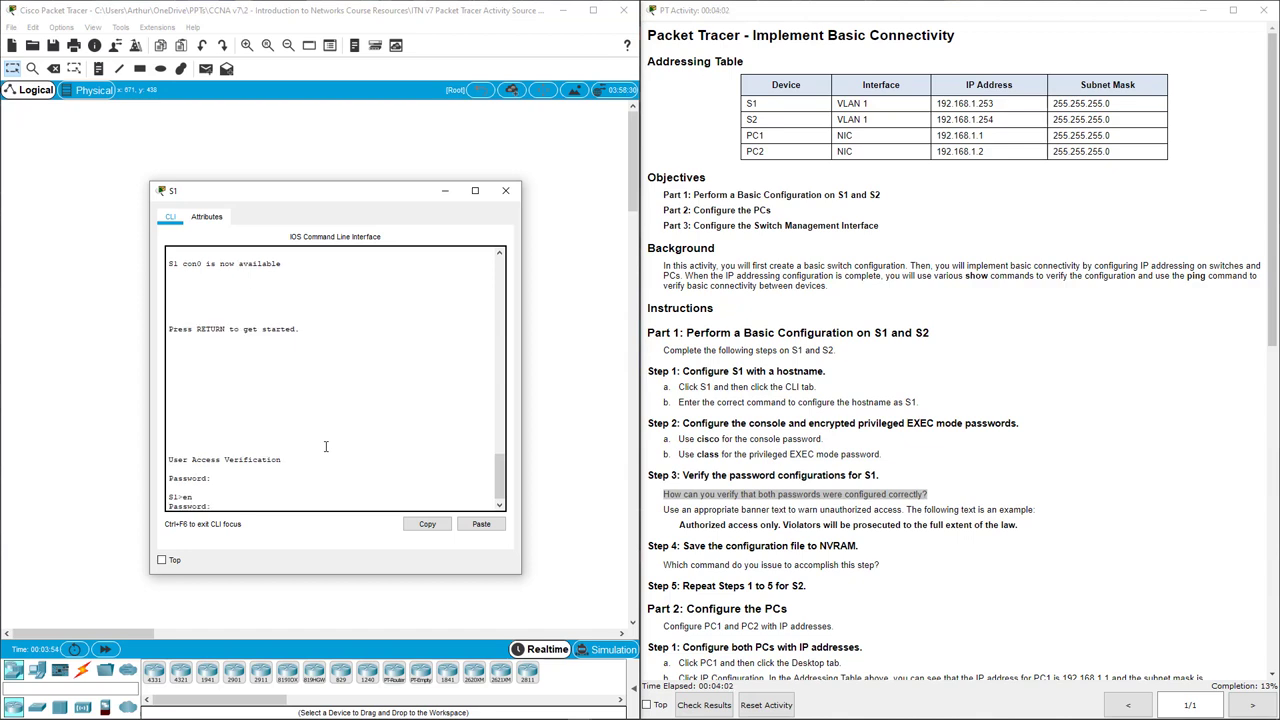
pyautogui.press('Return')
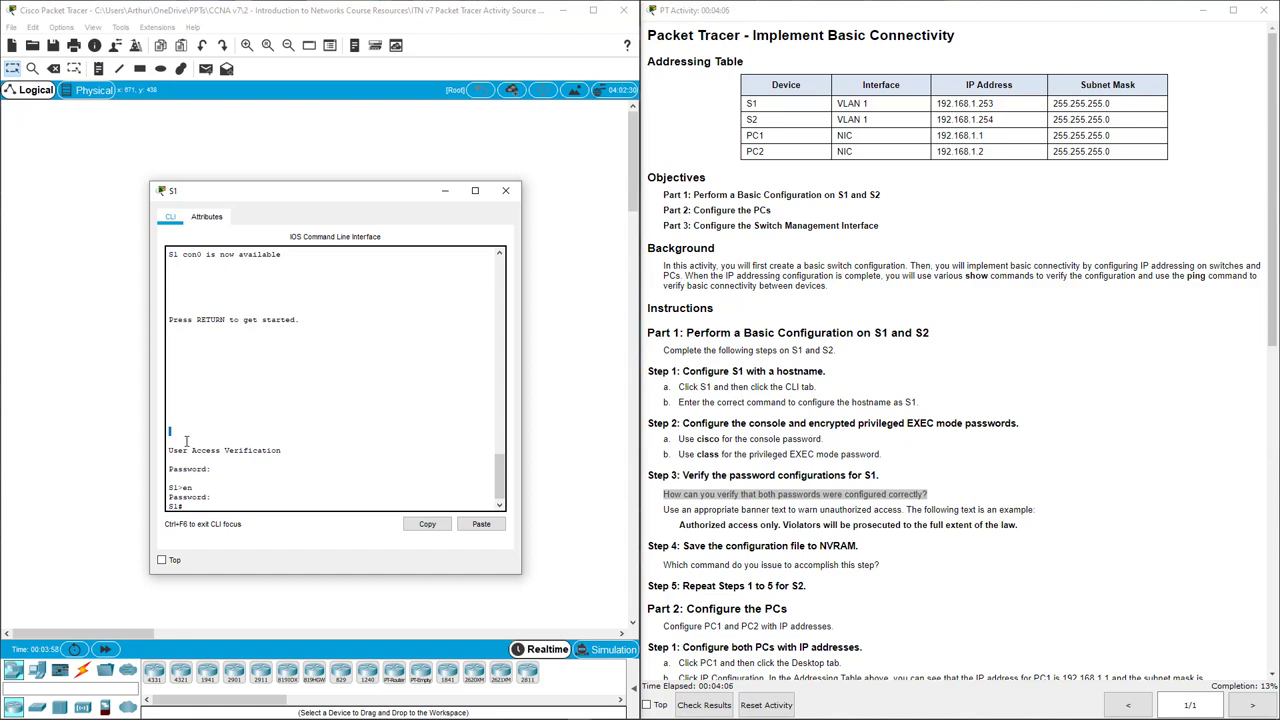
pyautogui.moveTo(180, 432); pyautogui.dragTo(186, 506)
pyautogui.click(508, 274)
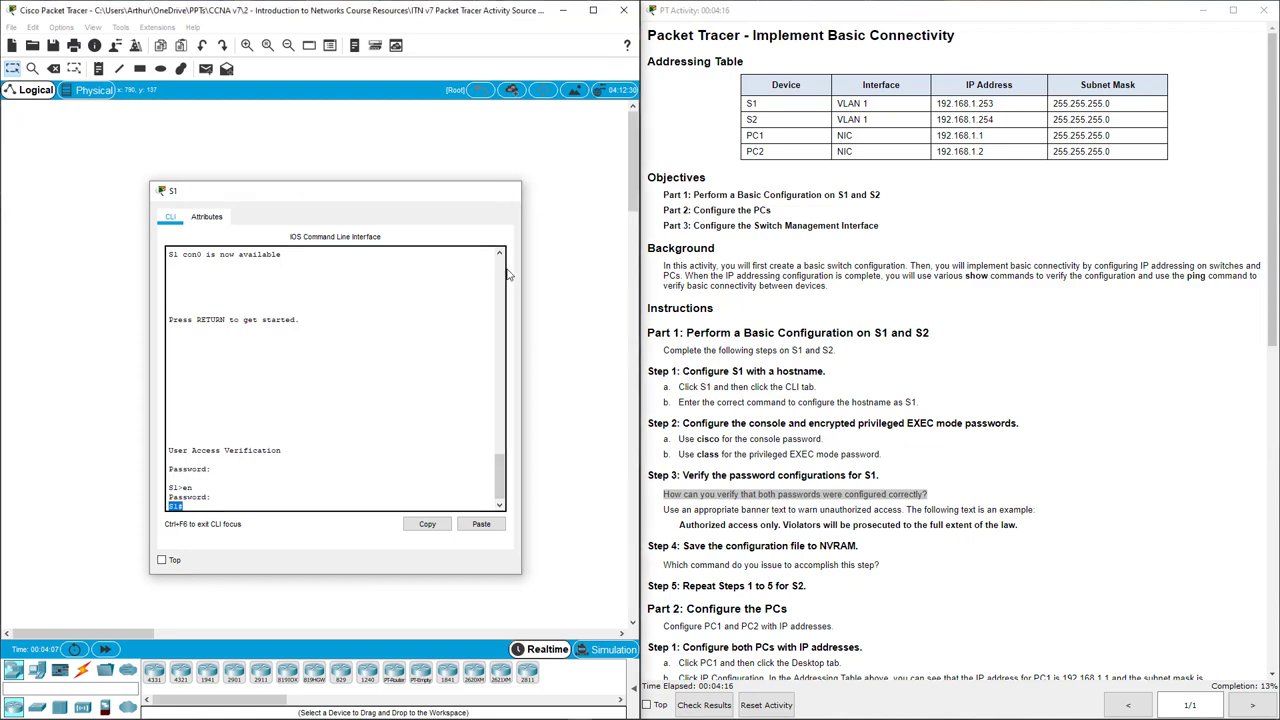
# Copy the example banner text from the instructions and enter global configuration on S1.
pyautogui.click(666, 503)
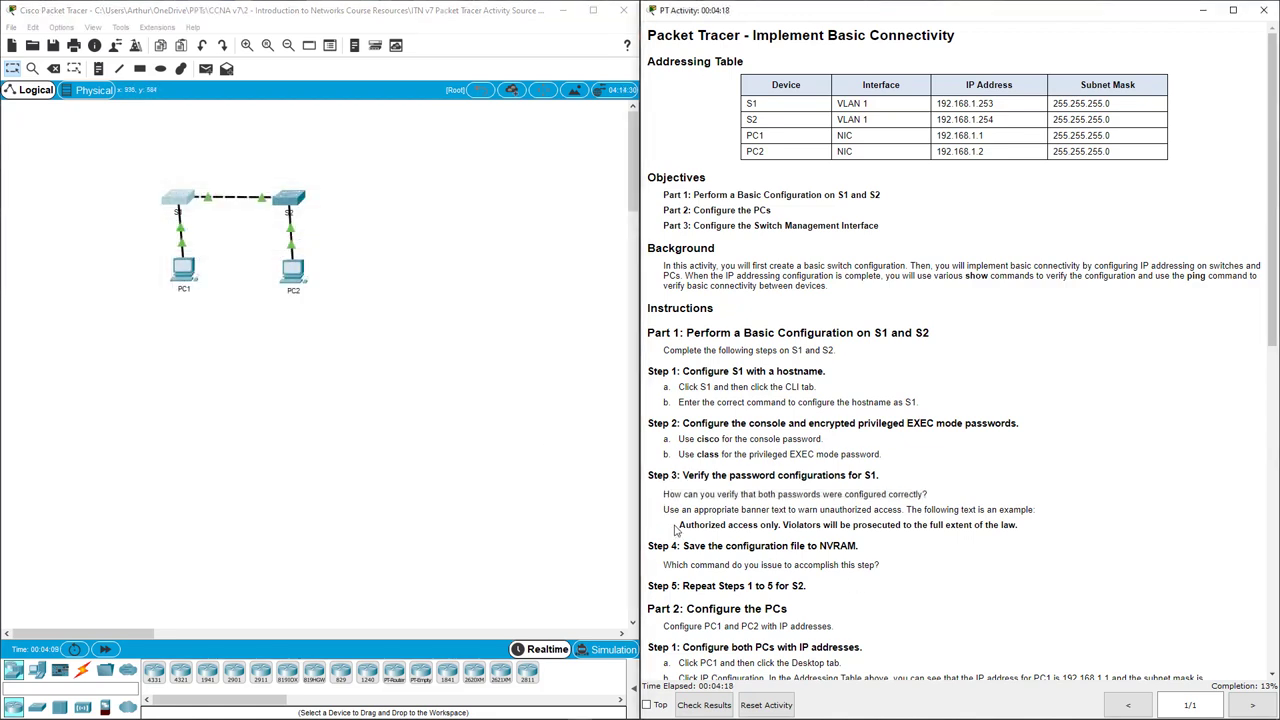
pyautogui.moveTo(677, 529); pyautogui.dragTo(1020, 528)
pyautogui.hotkey('ctrl', 'c')
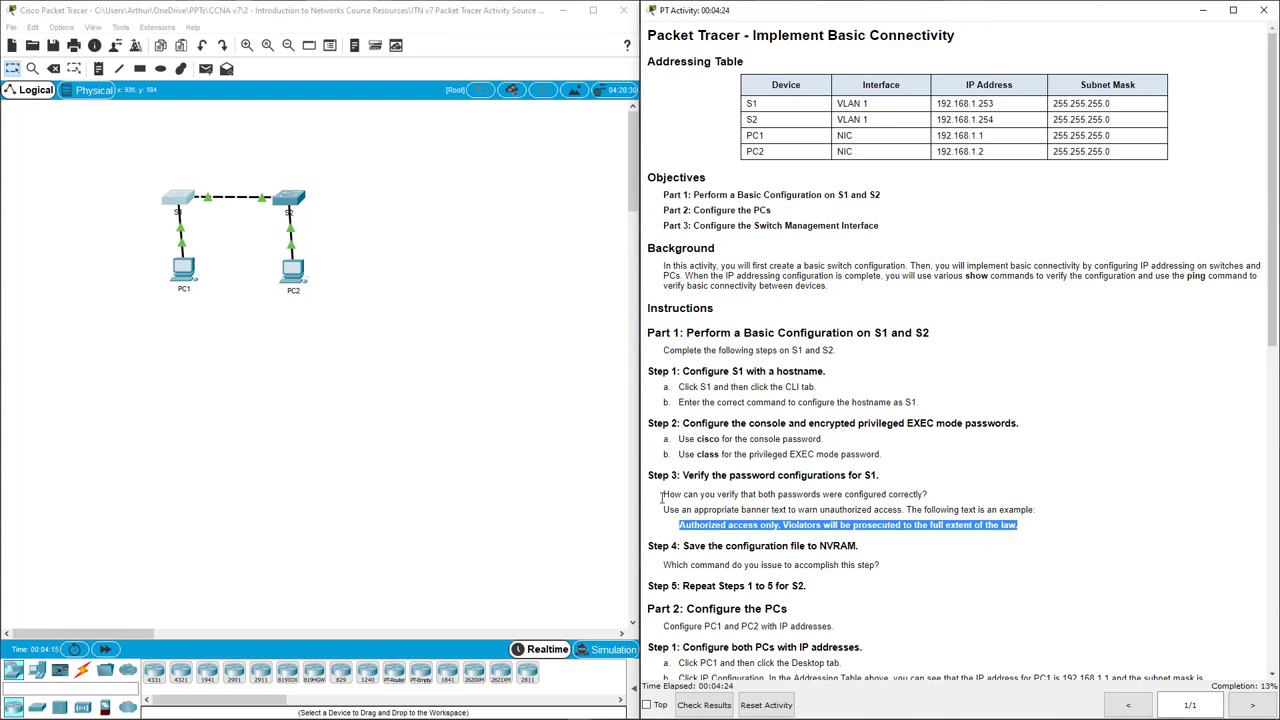
pyautogui.click(178, 206)
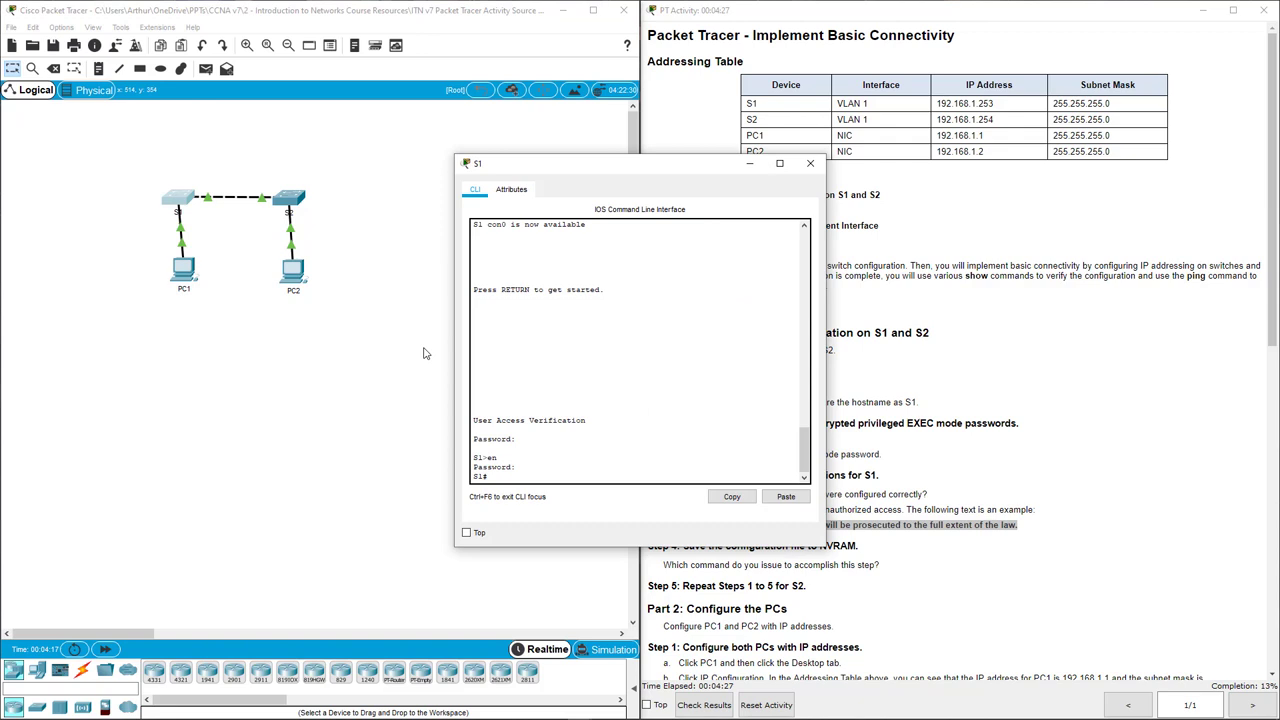
pyautogui.moveTo(463, 172); pyautogui.dragTo(306, 172)
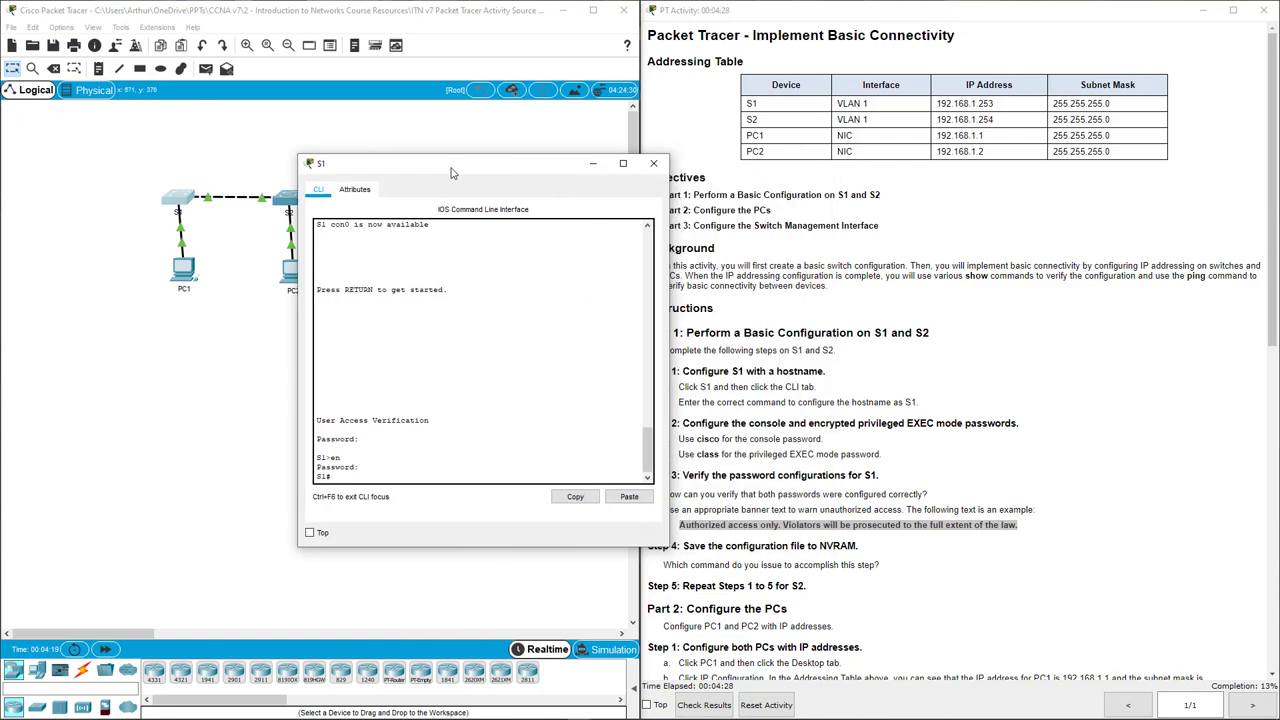
pyautogui.press('Return')
pyautogui.press('Return')
pyautogui.write('conf t')
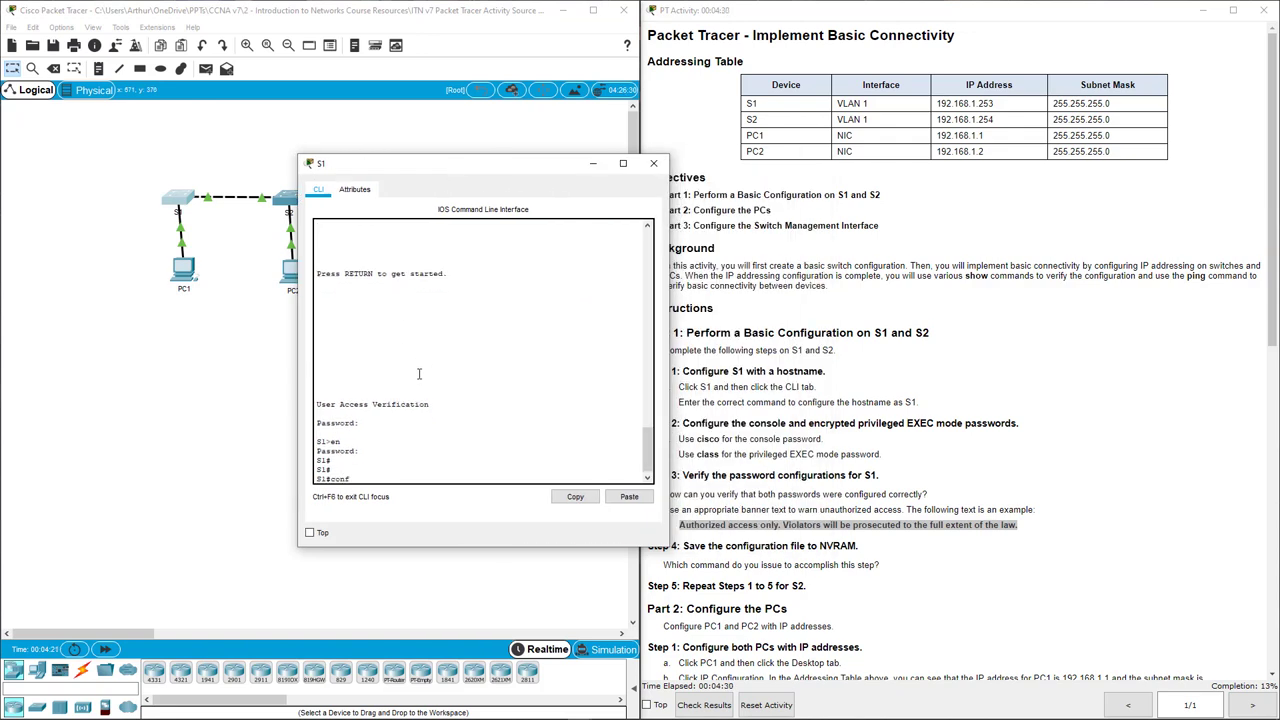
pyautogui.press('Return')
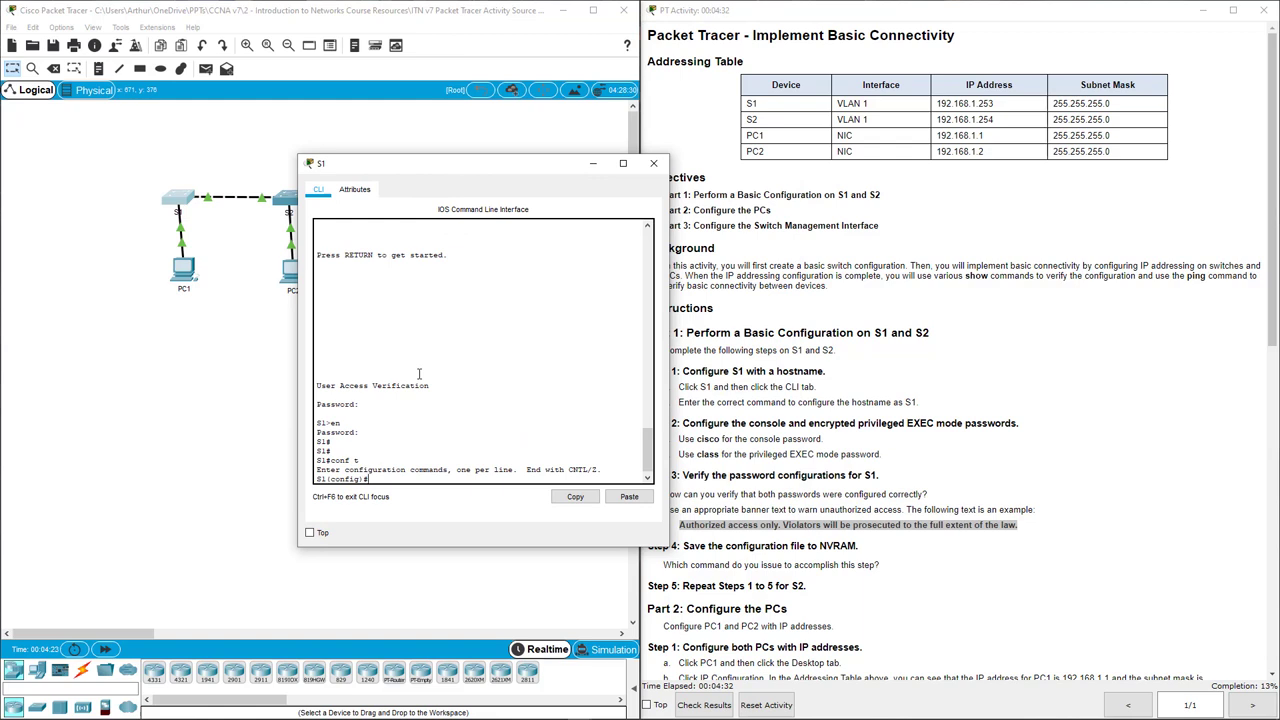
# Enter a banner motd command with the pasted 'Authorized access only…' text between % delimiters.
pyautogui.write('banner motd %')
pyautogui.click(616, 498)
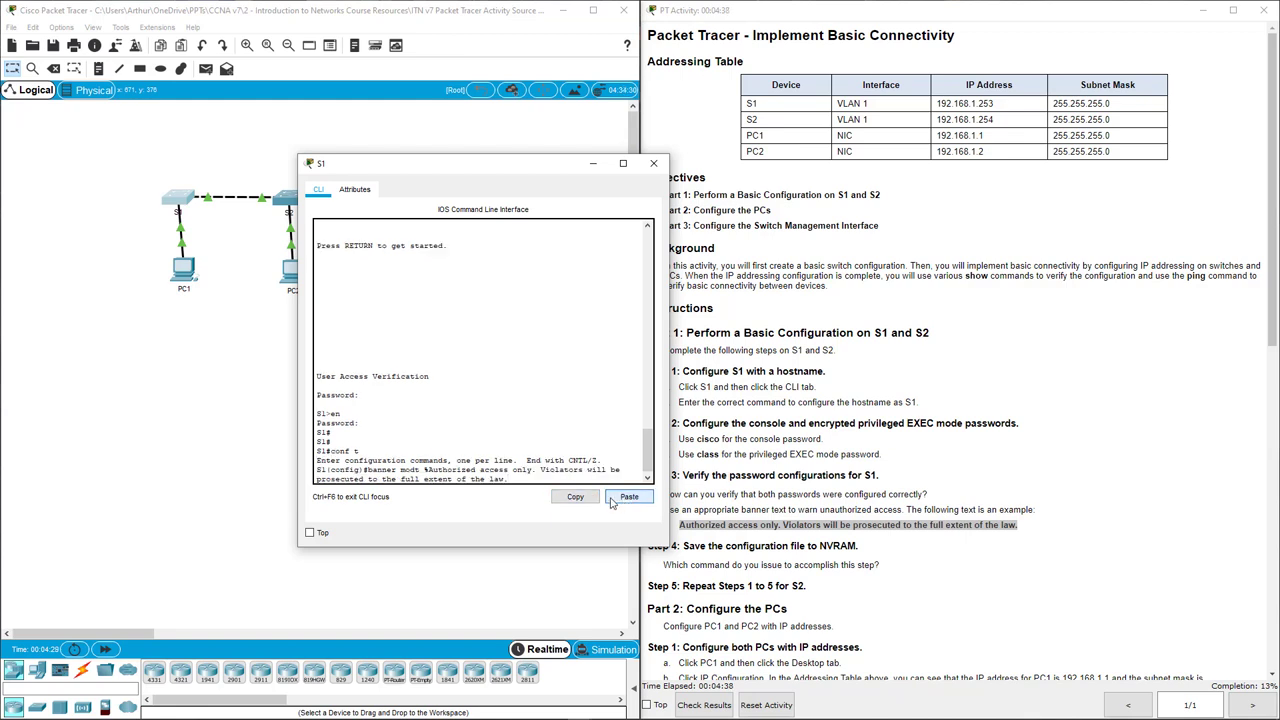
pyautogui.write('%')
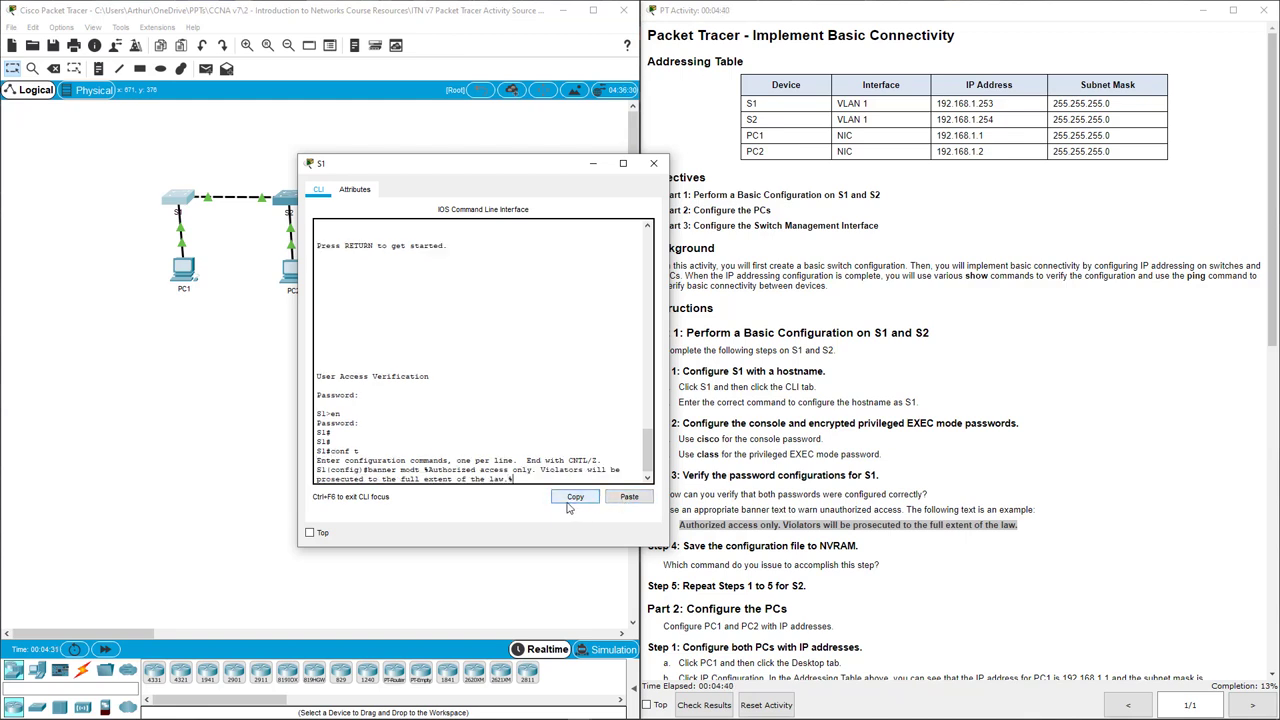
pyautogui.press('Return')
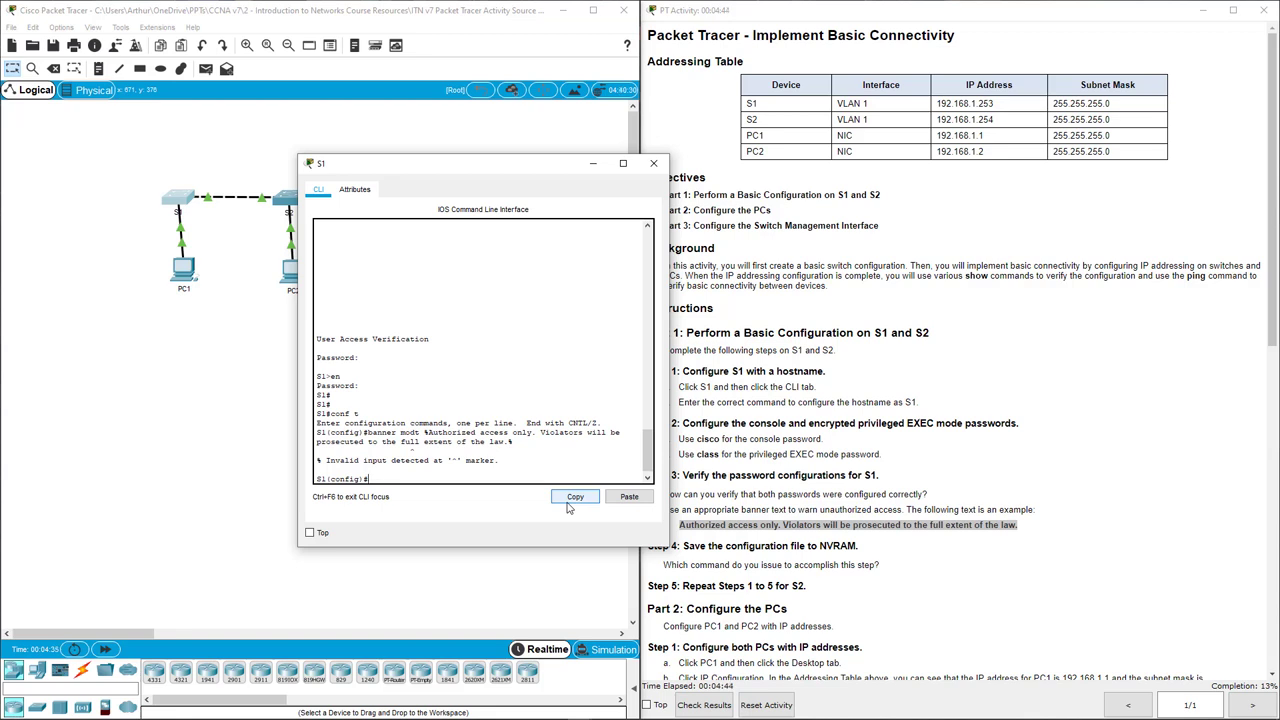
# Edit the recalled banner command to use # delimiters and resubmit it.
pyautogui.press('Up')
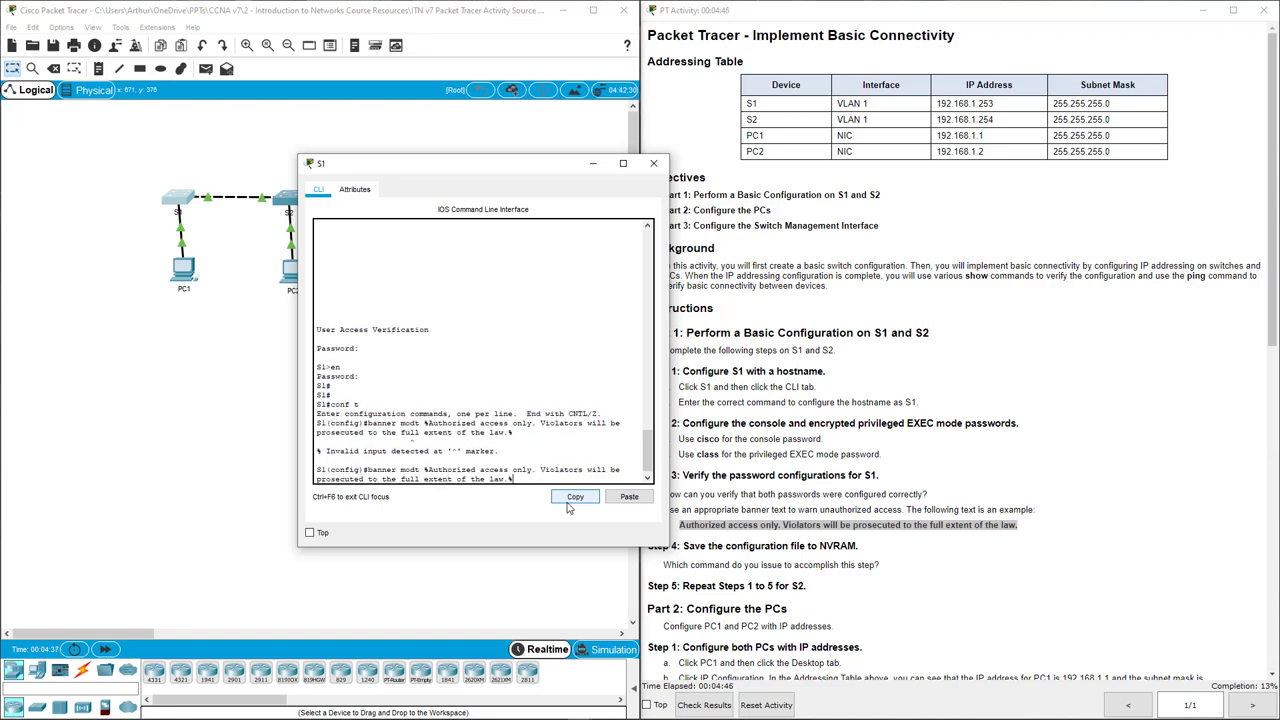
pyautogui.press('Left')
pyautogui.press('Left')
pyautogui.press('Left')
pyautogui.press('Left')
pyautogui.press('Left')
pyautogui.press('Left')
pyautogui.press('BackSpace')
pyautogui.write('%')
pyautogui.press('Down')
pyautogui.press('Up')
pyautogui.press('BackSpace')
pyautogui.write('#')
pyautogui.press('Return')
# Widen the console and fix the misspelled 'modt' to 'motd' in the banner command.
pyautogui.press('Up')
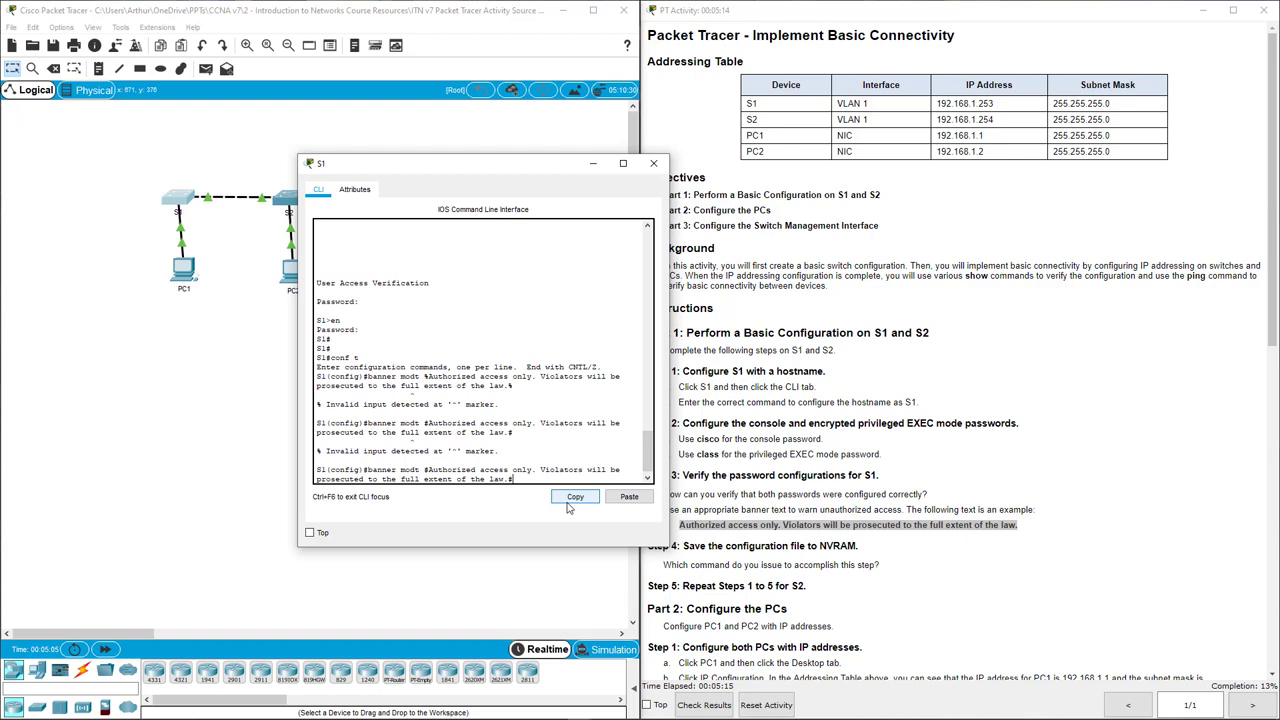
pyautogui.press('Left')
pyautogui.press('Left')
pyautogui.press('Left')
pyautogui.press('Left')
pyautogui.press('Left')
pyautogui.press('Left')
pyautogui.press('Left')
pyautogui.press('Left')
pyautogui.press('Left')
pyautogui.press('Left')
pyautogui.press('Left')
pyautogui.press('Left')
pyautogui.press('Left')
pyautogui.press('Left')
pyautogui.press('Left')
pyautogui.moveTo(667, 410); pyautogui.dragTo(956, 440)
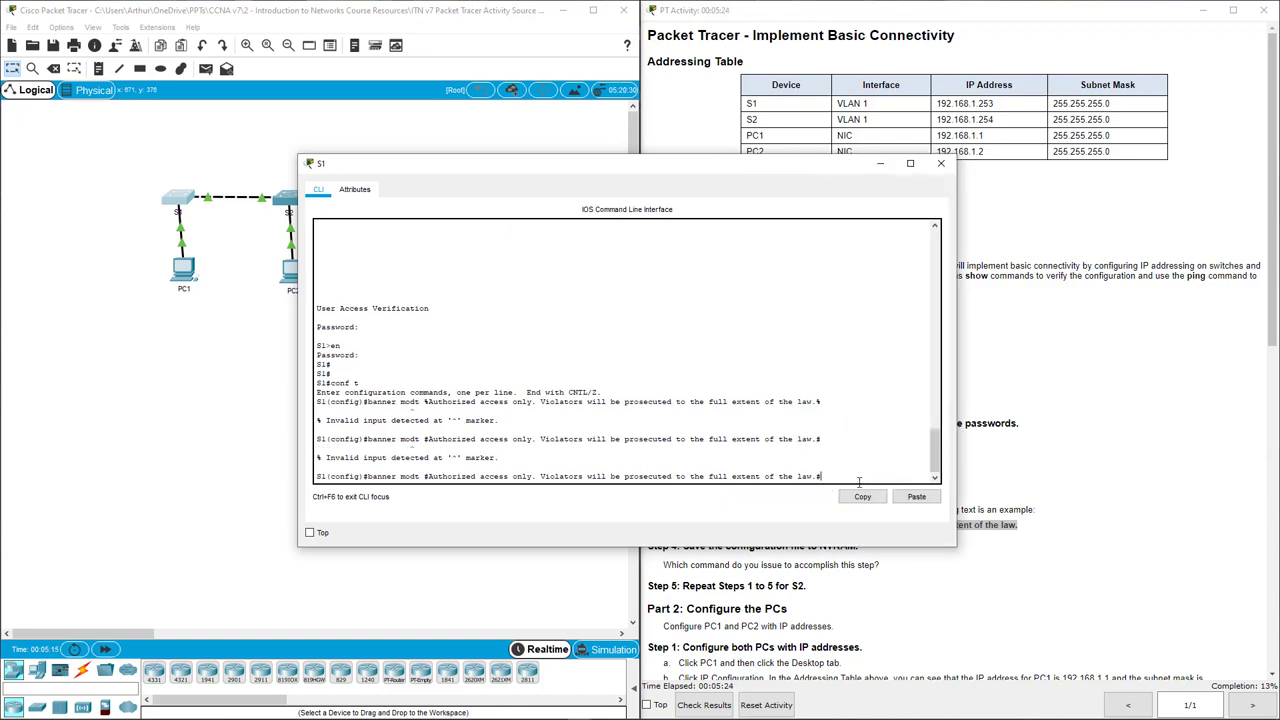
pyautogui.press('Return')
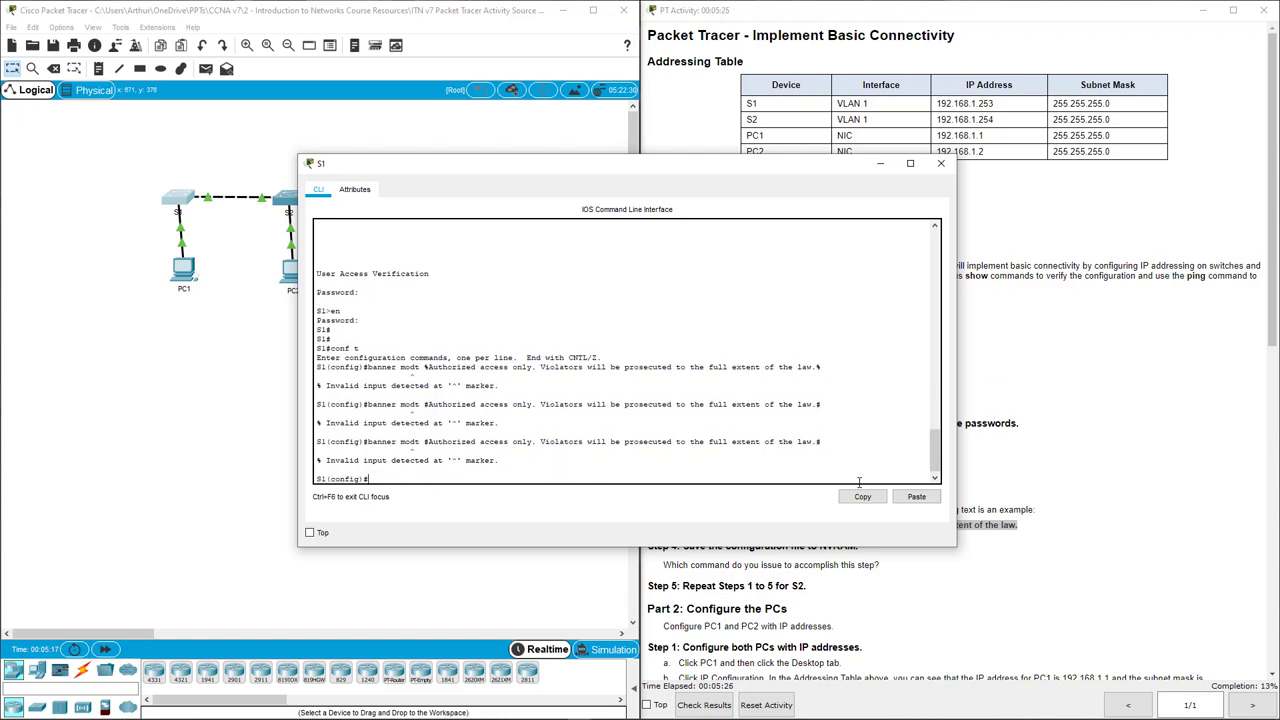
pyautogui.press('Up')
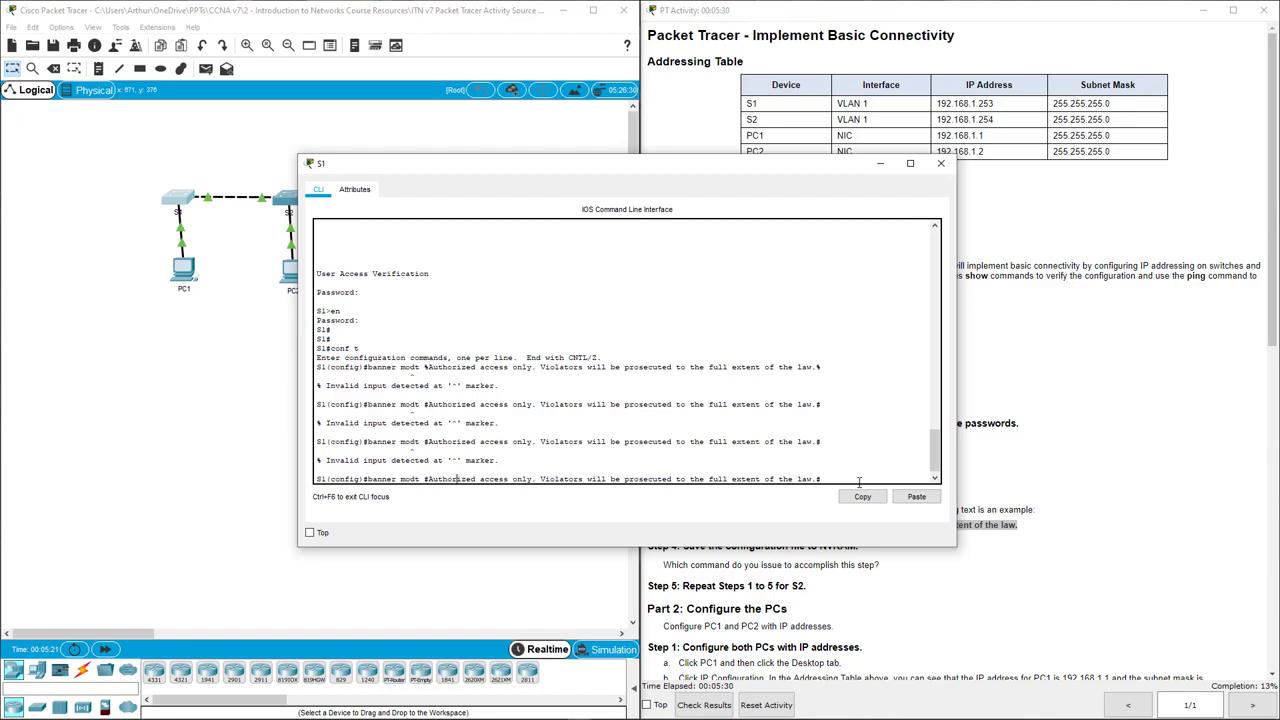
pyautogui.press('Right')
pyautogui.press('Right')
pyautogui.press('Right')
pyautogui.press('BackSpace')
pyautogui.press('BackSpace')
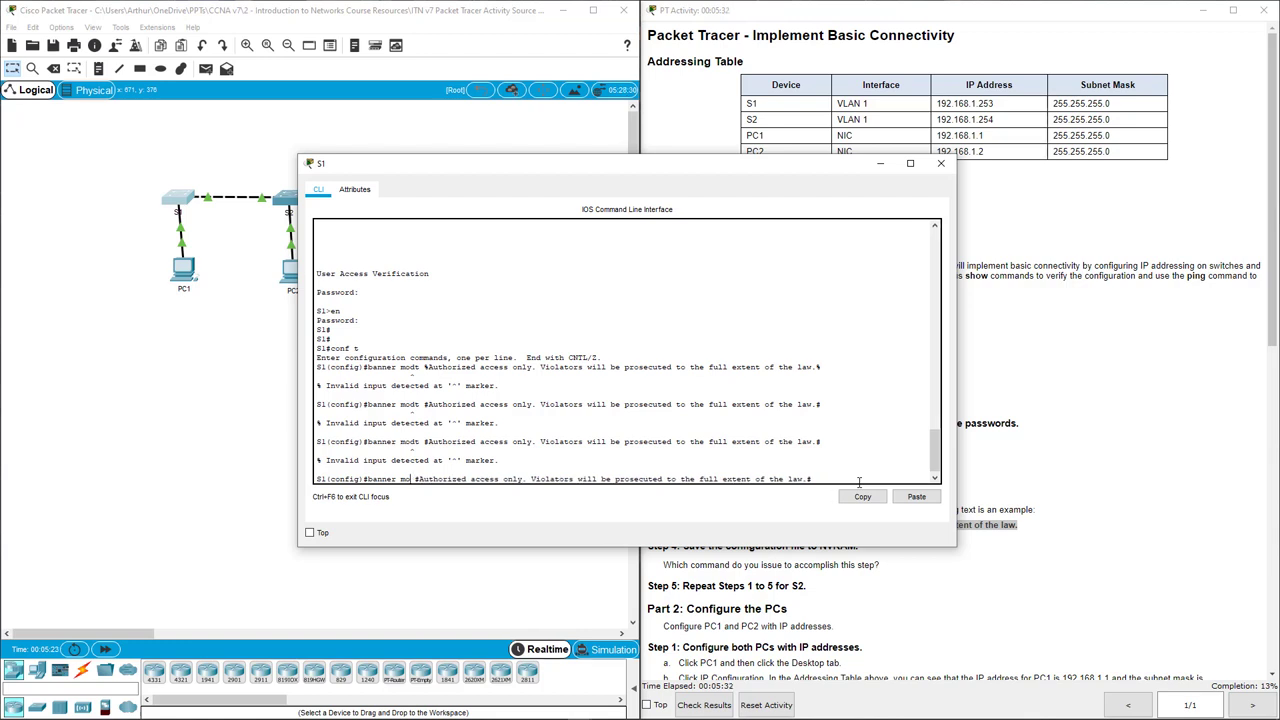
pyautogui.write('td')
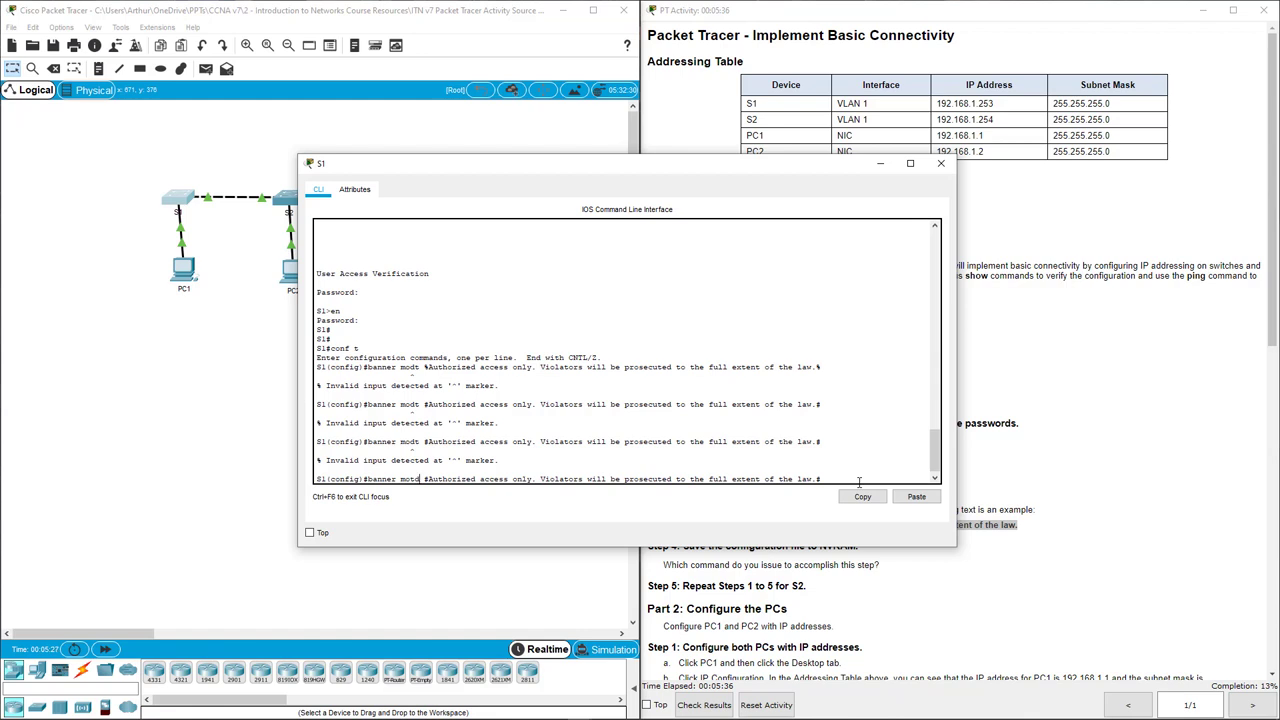
pyautogui.press('Return')
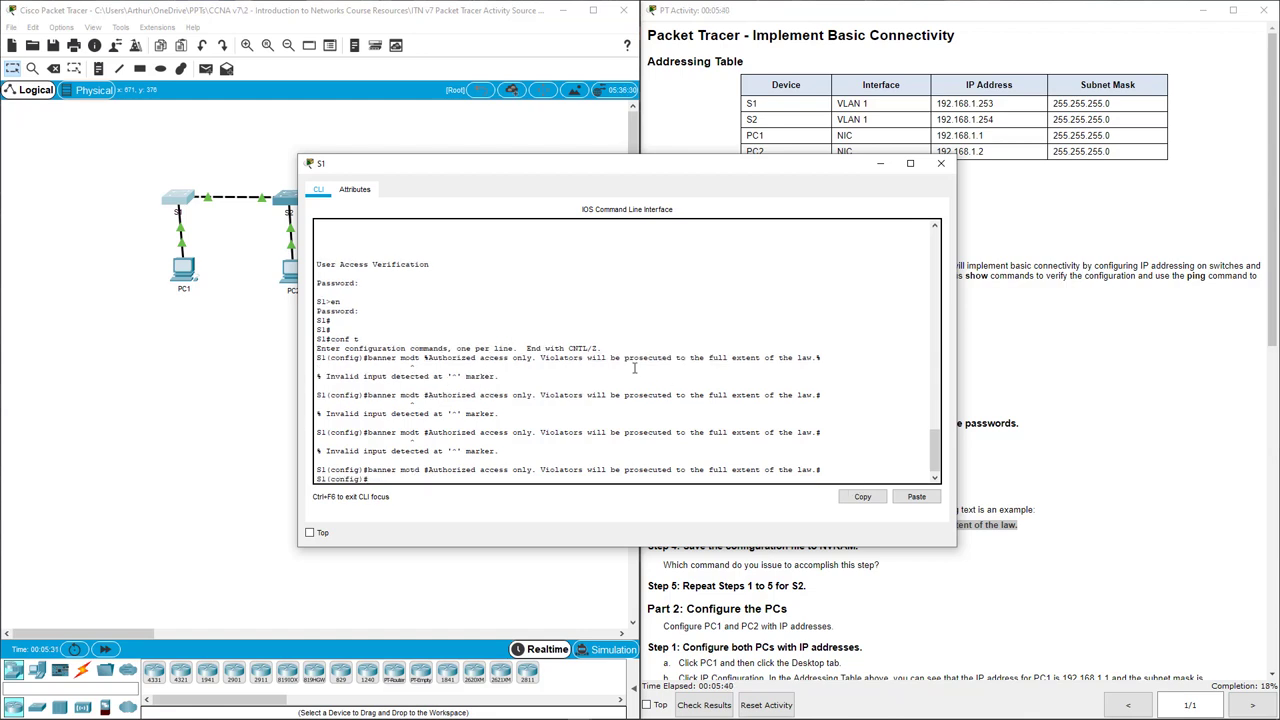
# Exit configuration mode, run copy run start accepting startup-config, and close S1's window.
pyautogui.click(636, 557)
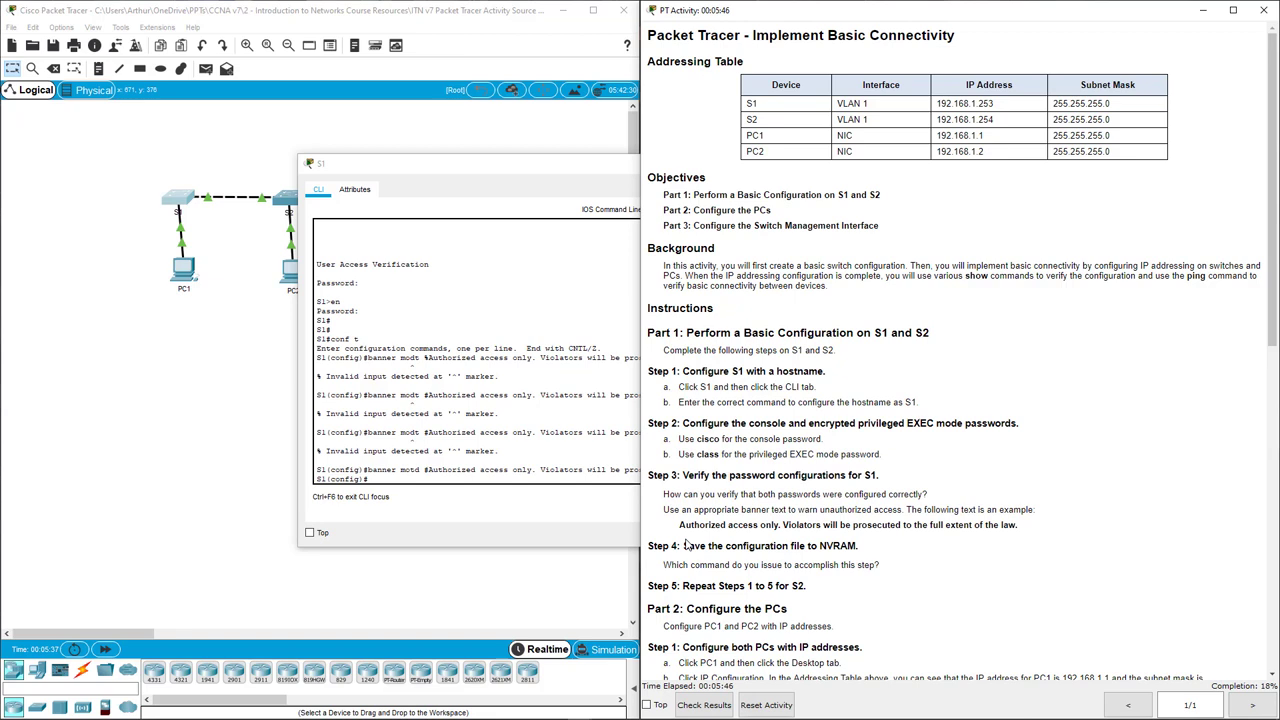
pyautogui.moveTo(683, 545); pyautogui.dragTo(896, 570)
pyautogui.click(896, 570)
pyautogui.click(491, 479)
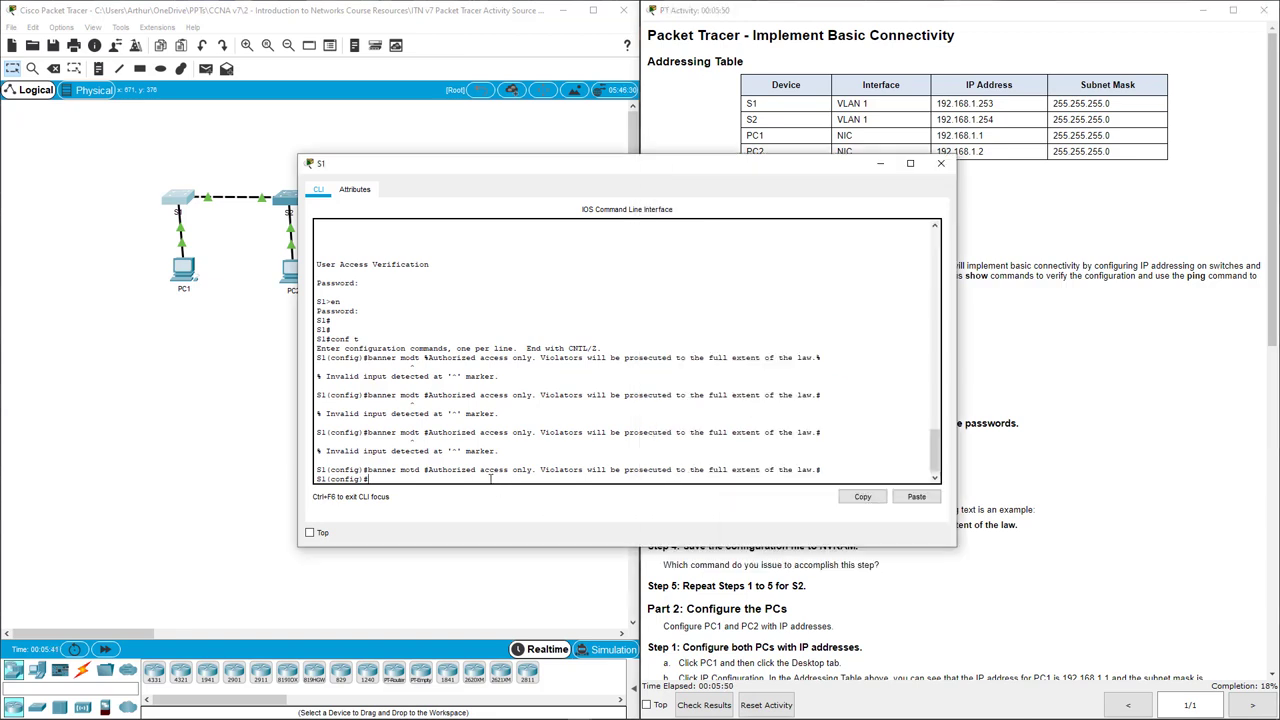
pyautogui.write('exit')
pyautogui.press('Return')
pyautogui.press('Return')
pyautogui.press('Return')
pyautogui.press('Return')
pyautogui.press('Return')
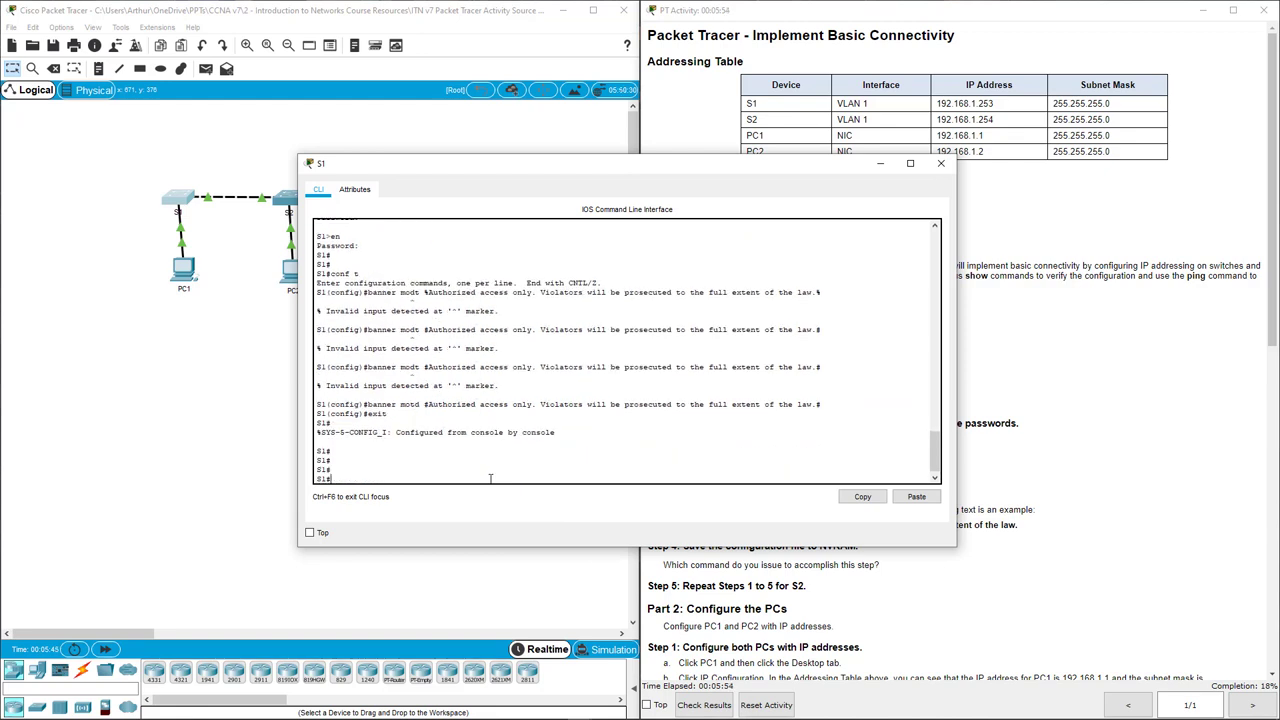
pyautogui.write('copy')
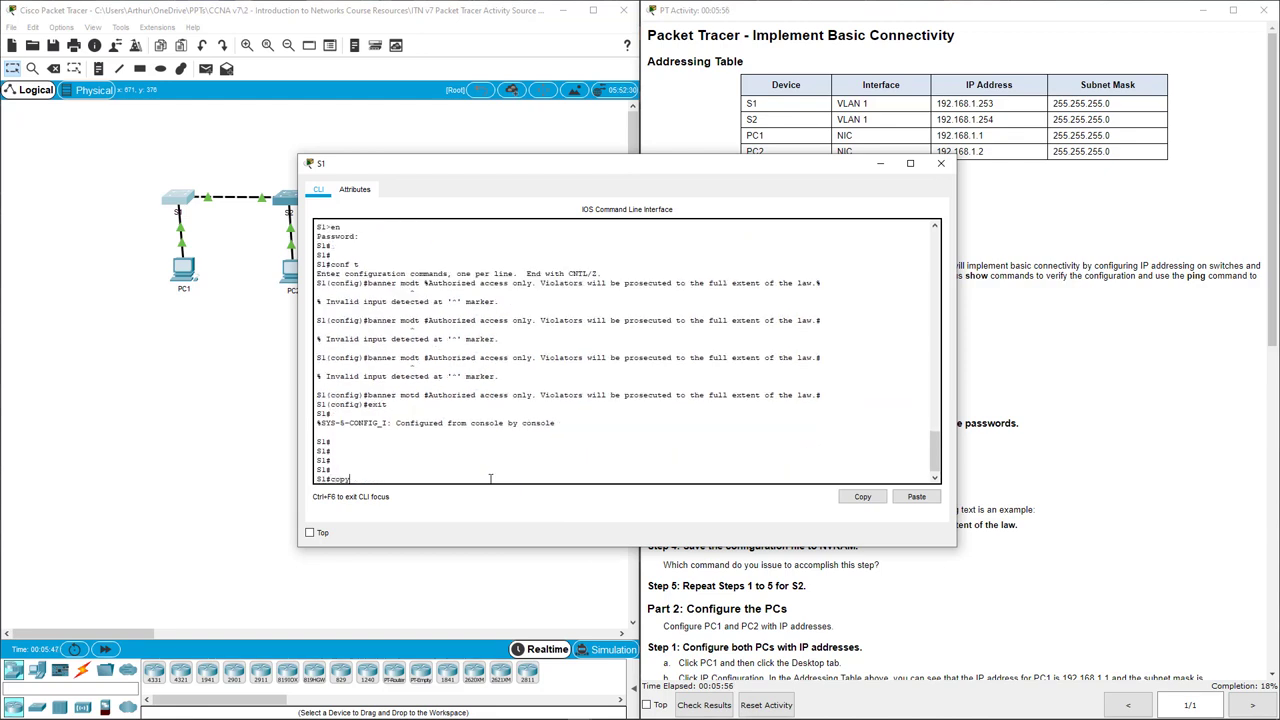
pyautogui.write(' run start')
pyautogui.press('Return')
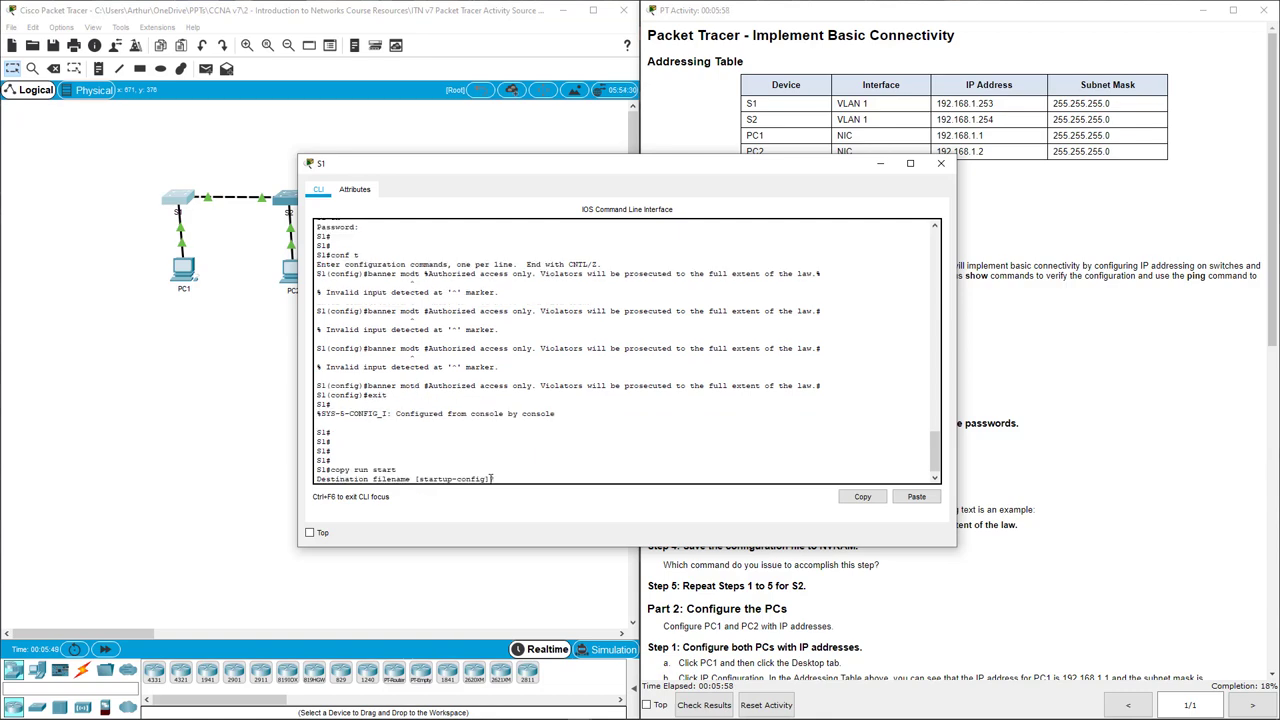
pyautogui.press('Return')
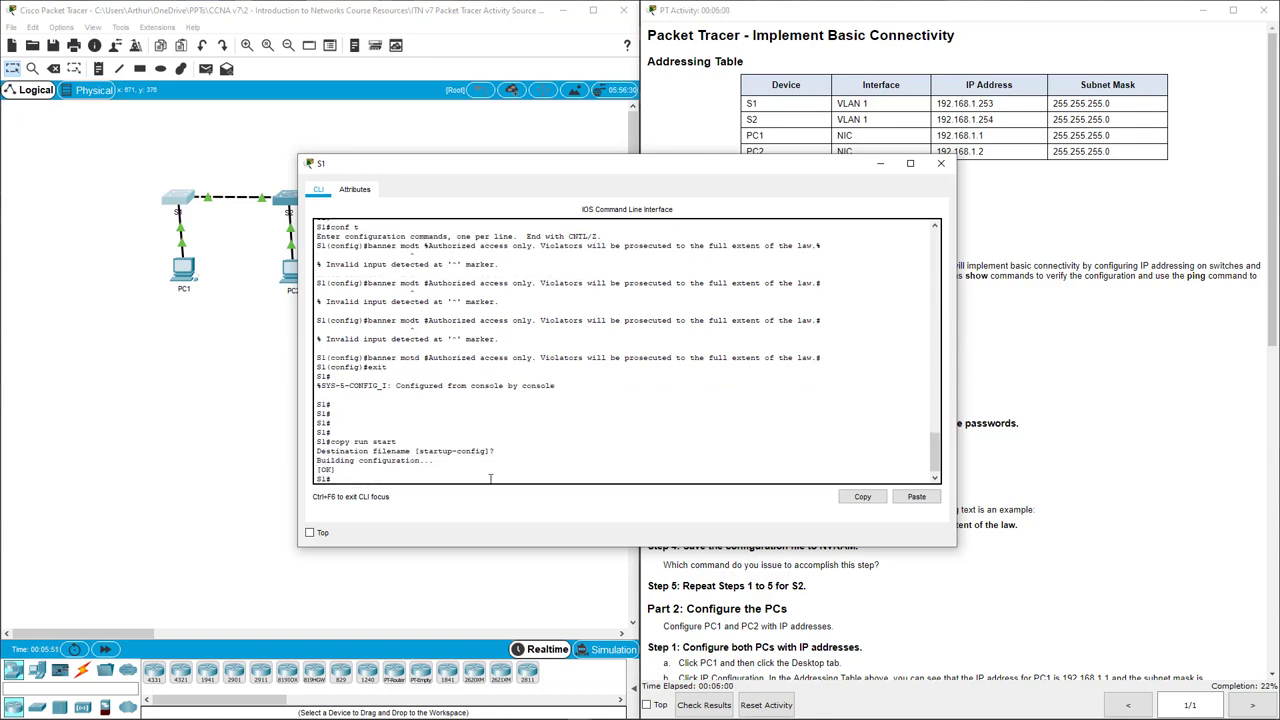
pyautogui.click(940, 163)
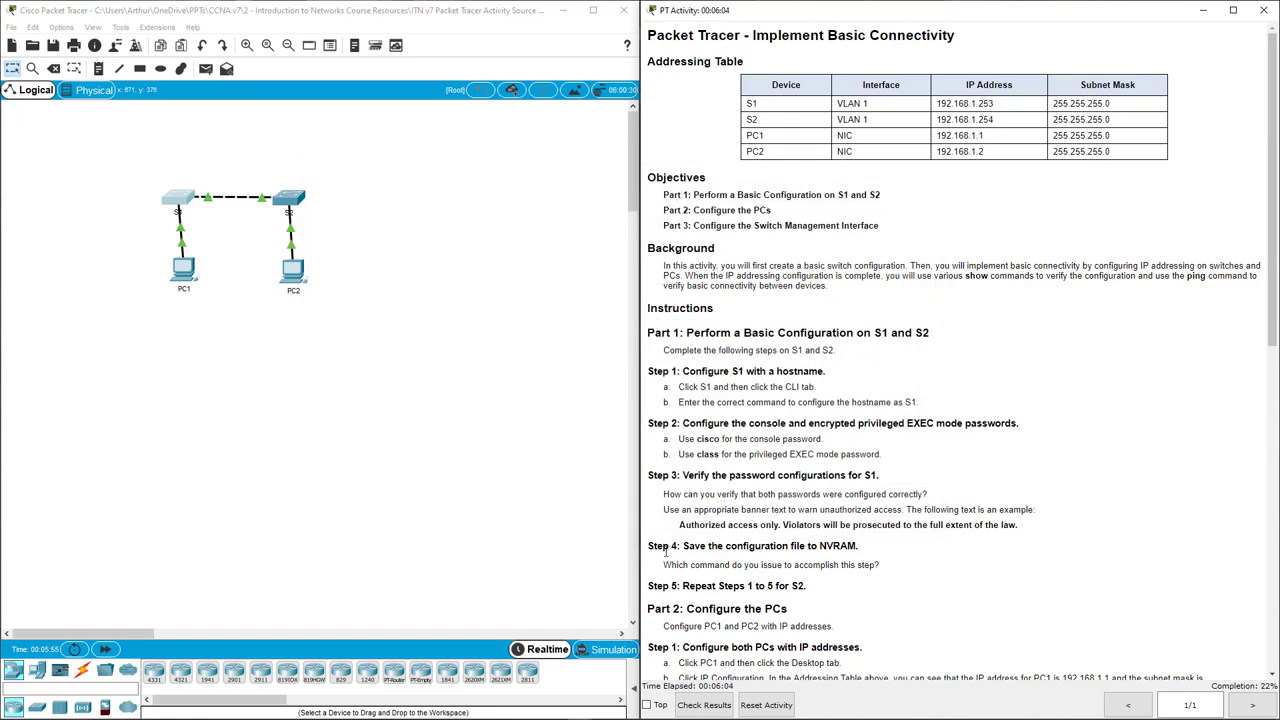
# Open S2's CLI, enter global configuration with en and conf t, and set hostname S2.
pyautogui.moveTo(665, 548); pyautogui.dragTo(887, 569)
pyautogui.click(842, 564)
pyautogui.scroll(-3, 842, 564)
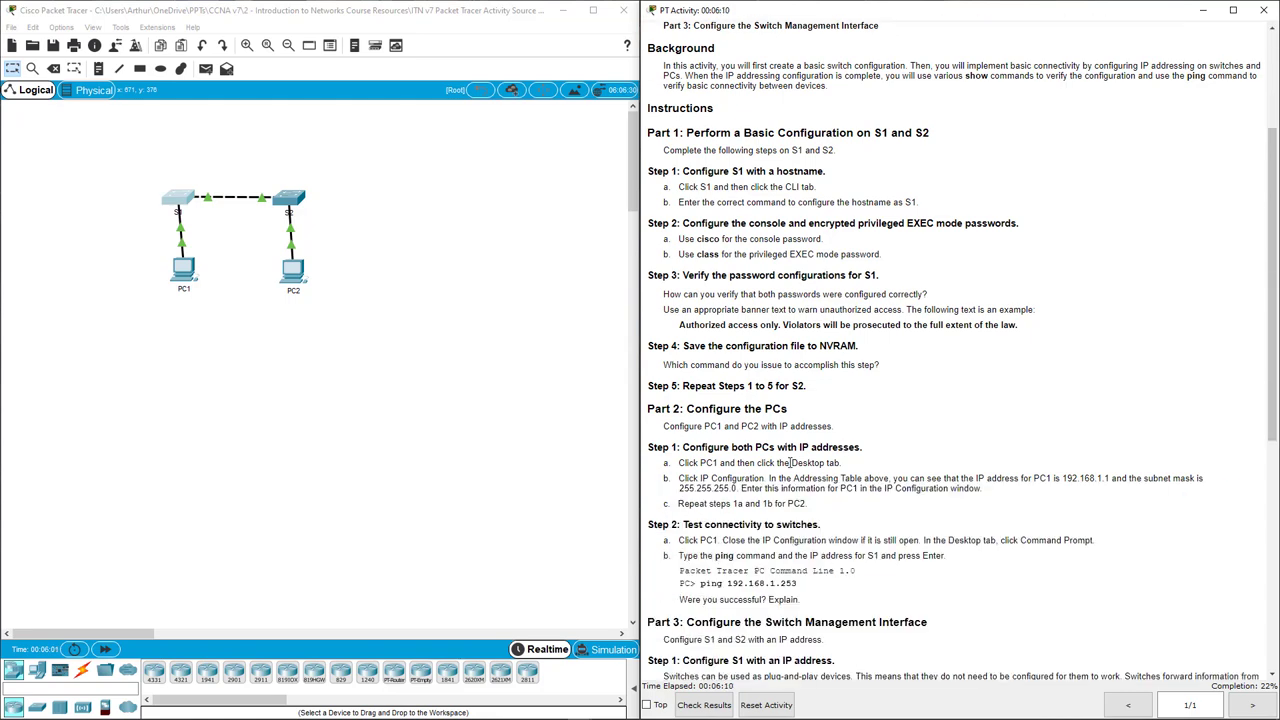
pyautogui.click(285, 208)
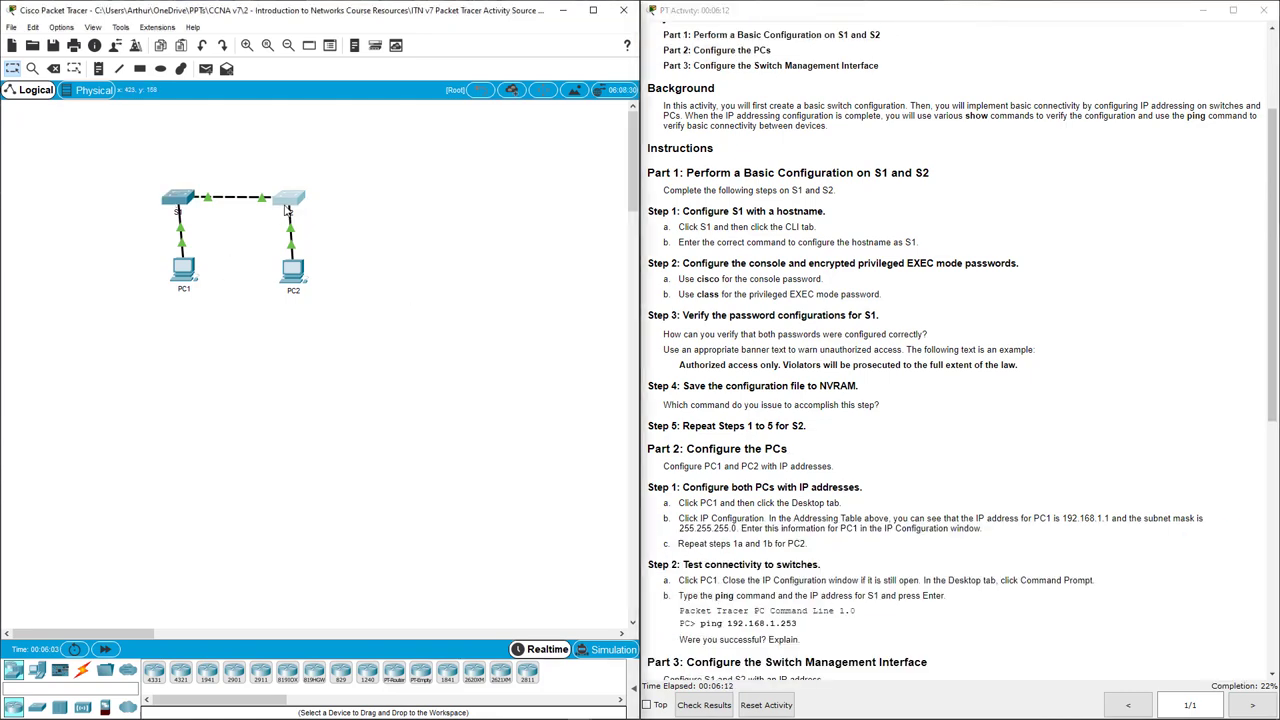
pyautogui.moveTo(660, 172); pyautogui.dragTo(465, 139)
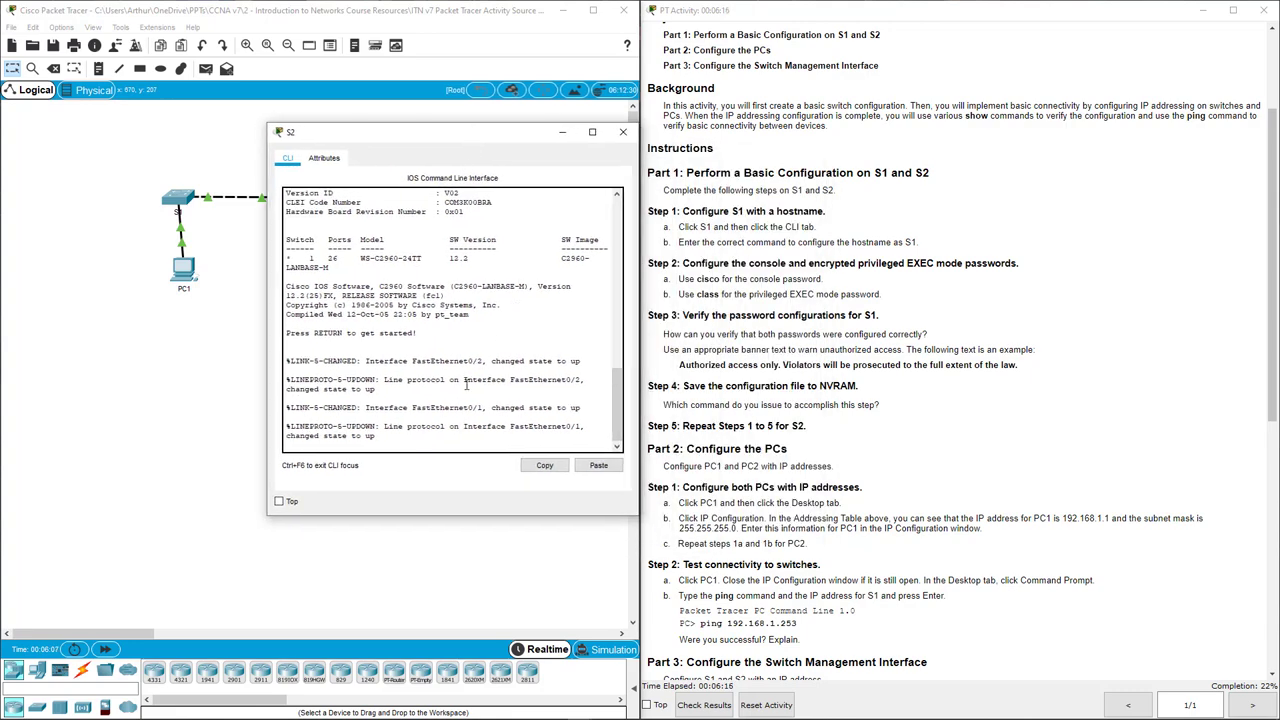
pyautogui.press('Return')
pyautogui.press('Return')
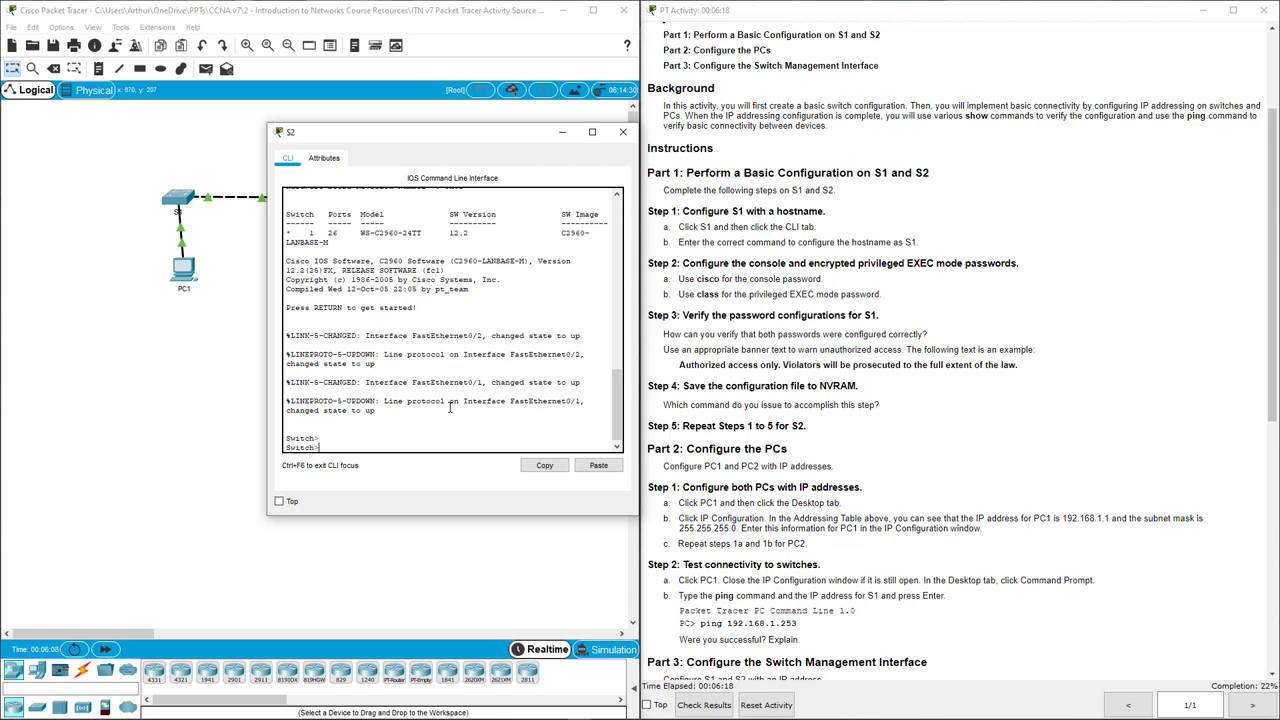
pyautogui.write('en')
pyautogui.press('Return')
pyautogui.write('conf t')
pyautogui.press('Return')
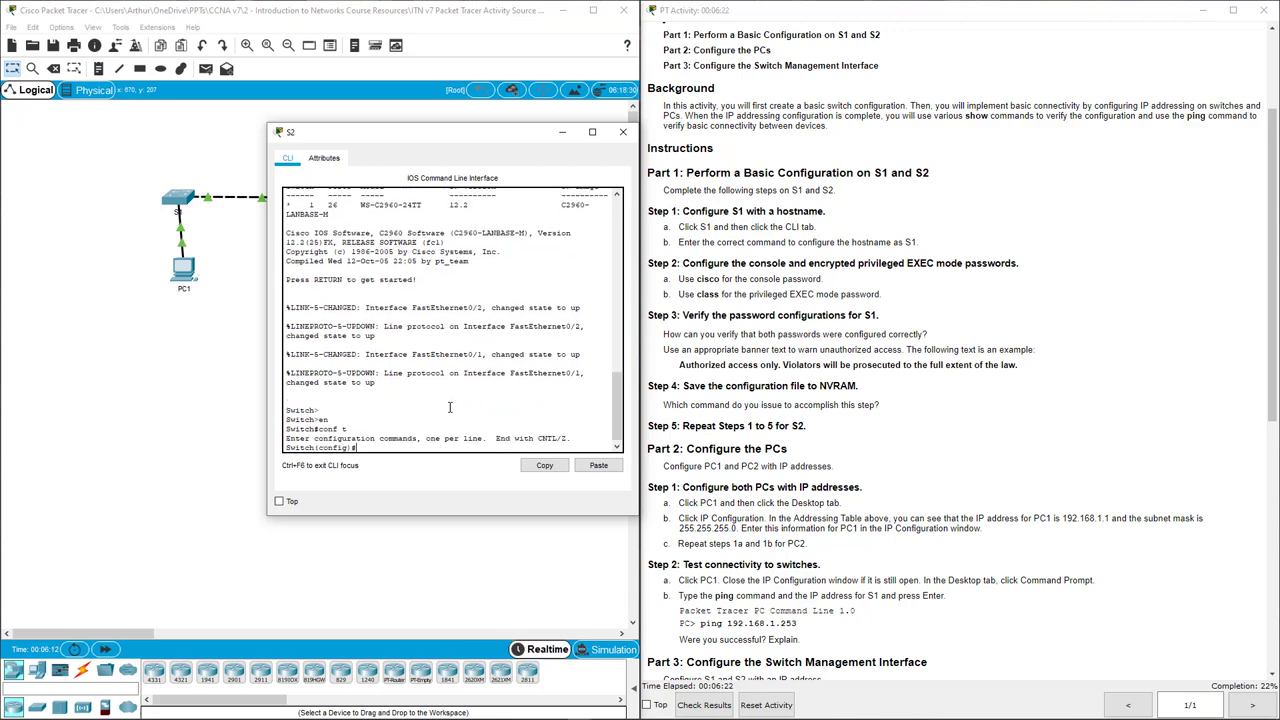
pyautogui.write('hostname S2')
pyautogui.press('Return')
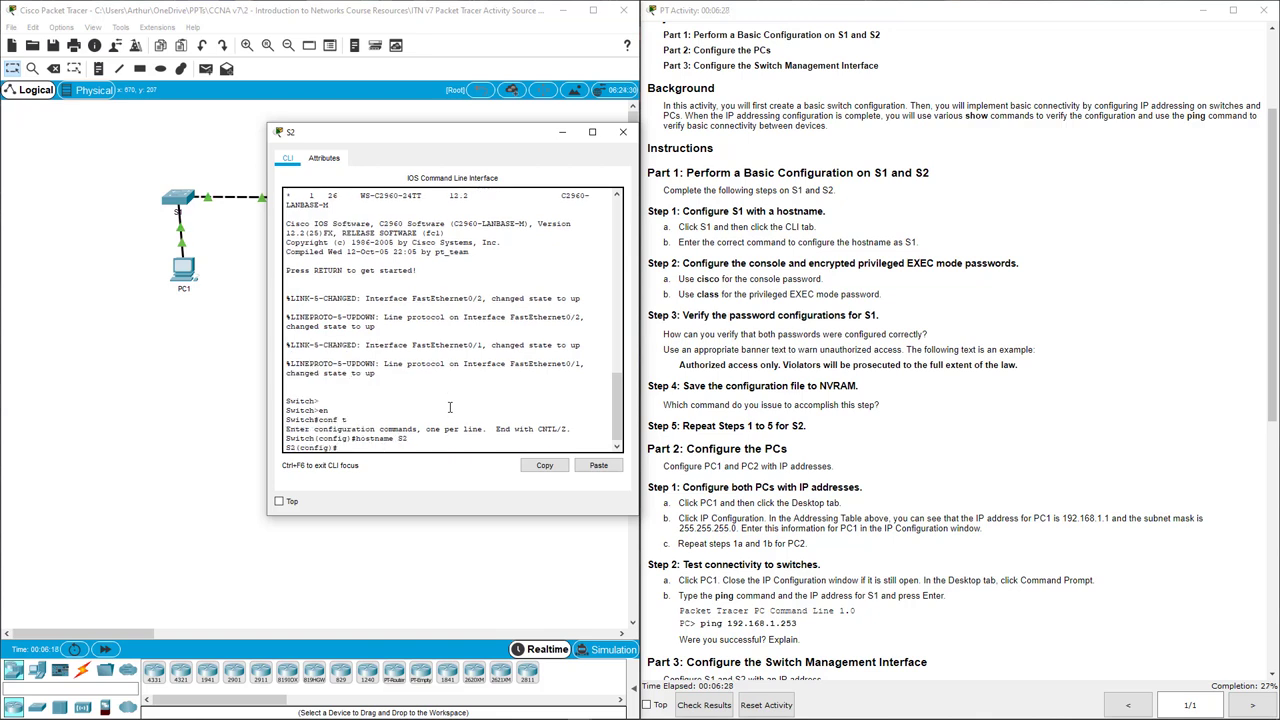
# Set S2's enable password, correcting the ambiguous abbreviated command.
pyautogui.write('en pass class')
pyautogui.press('Return')
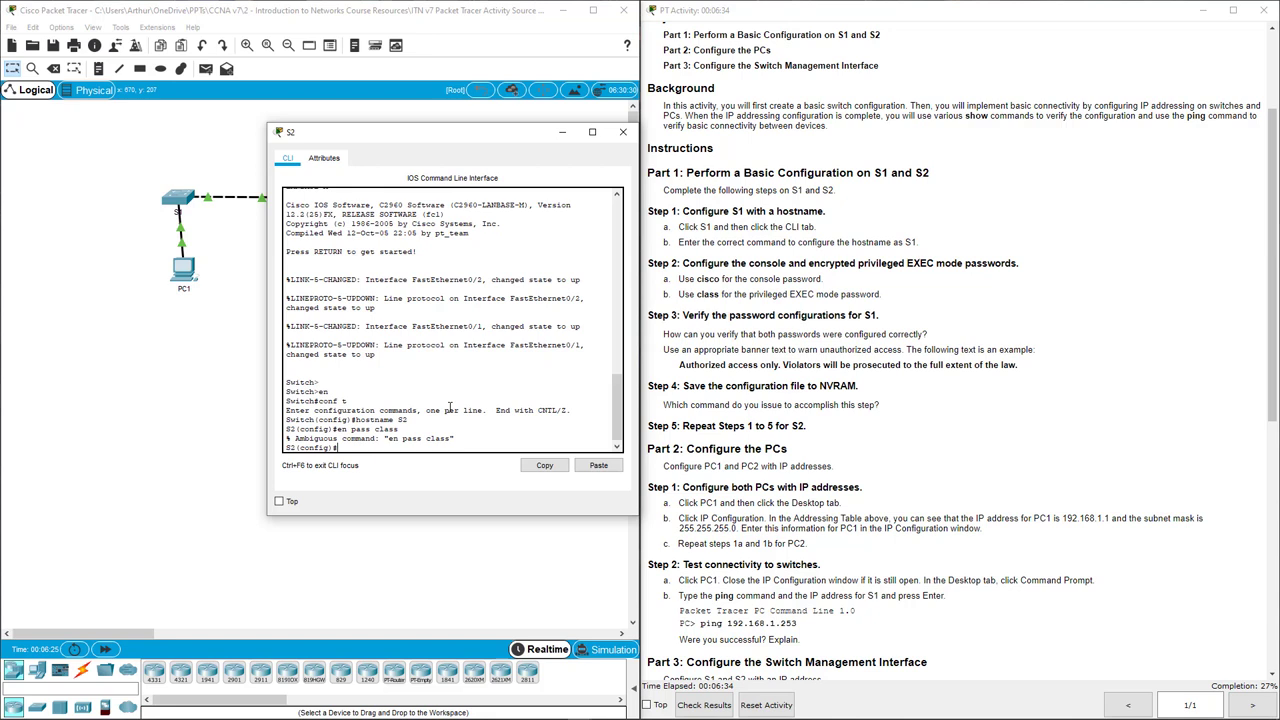
pyautogui.press('Up')
pyautogui.write('a')
pyautogui.press('Return')
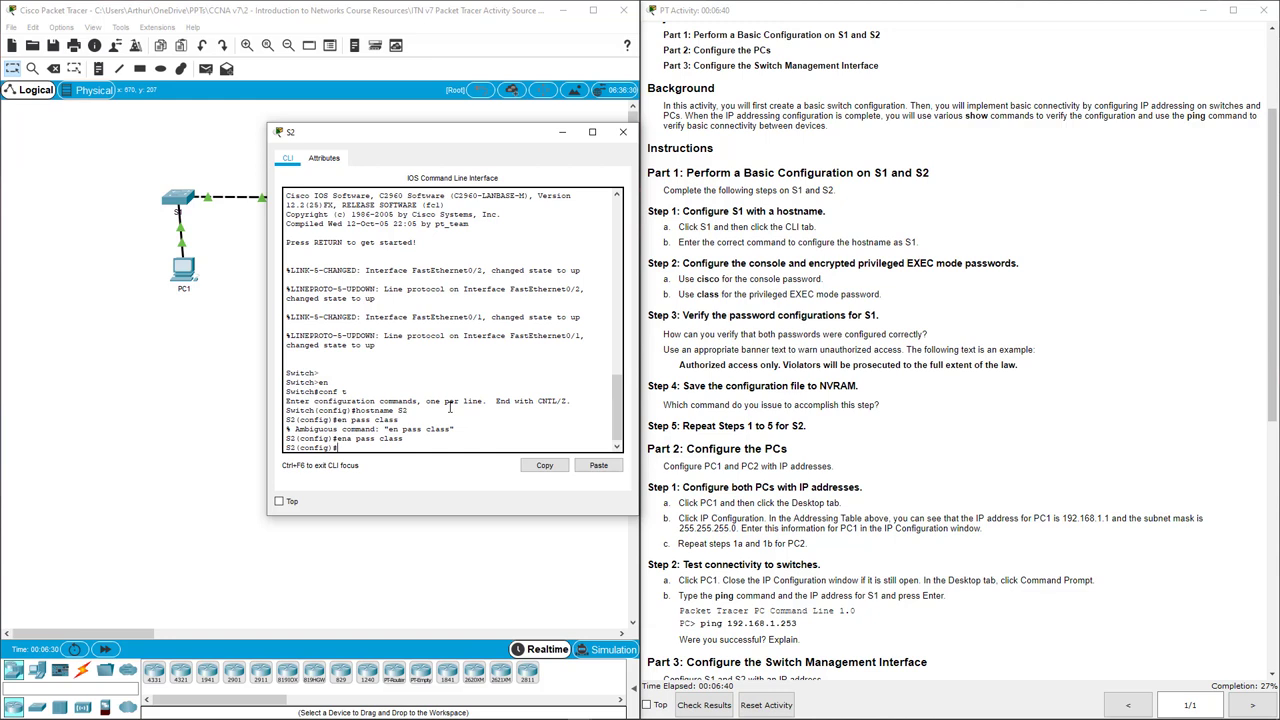
# Give S2's console line 0 a password with login required, then exit the line.
pyautogui.write('line con 0')
pyautogui.press('Return')
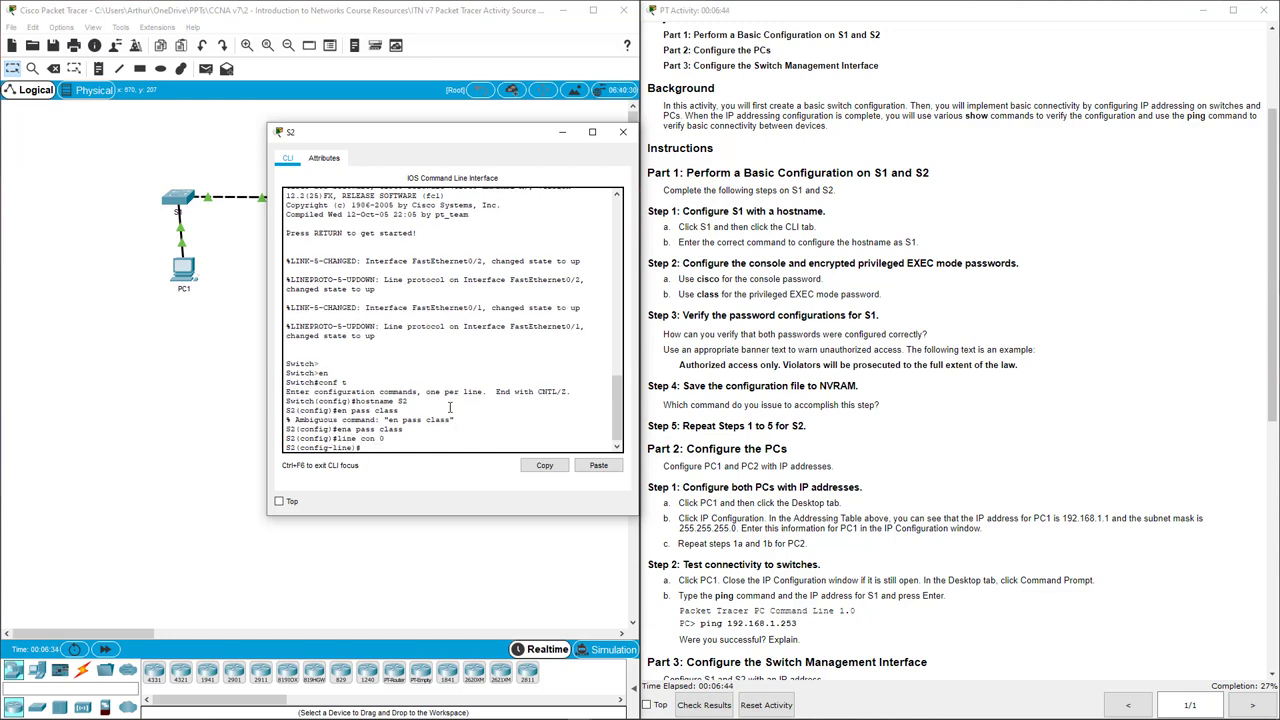
pyautogui.write('pass cisco')
pyautogui.press('Return')
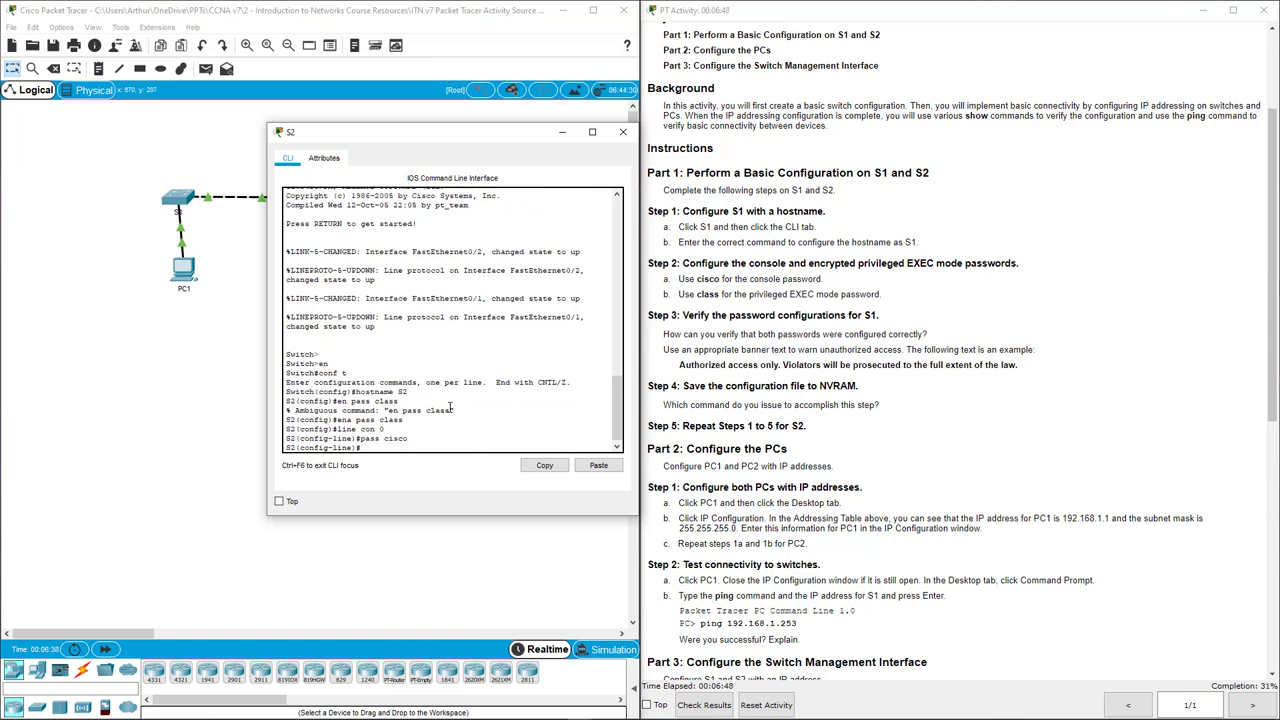
pyautogui.write('login')
pyautogui.press('Return')
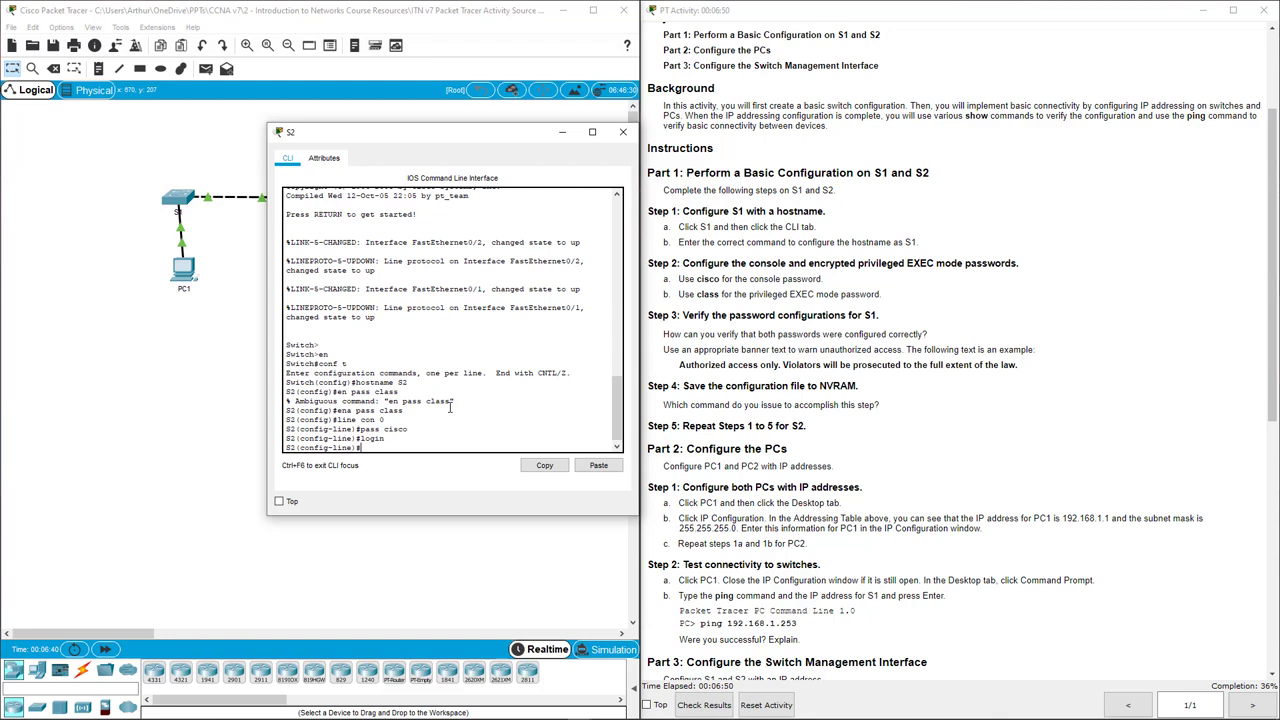
pyautogui.write('exit')
pyautogui.press('Return')
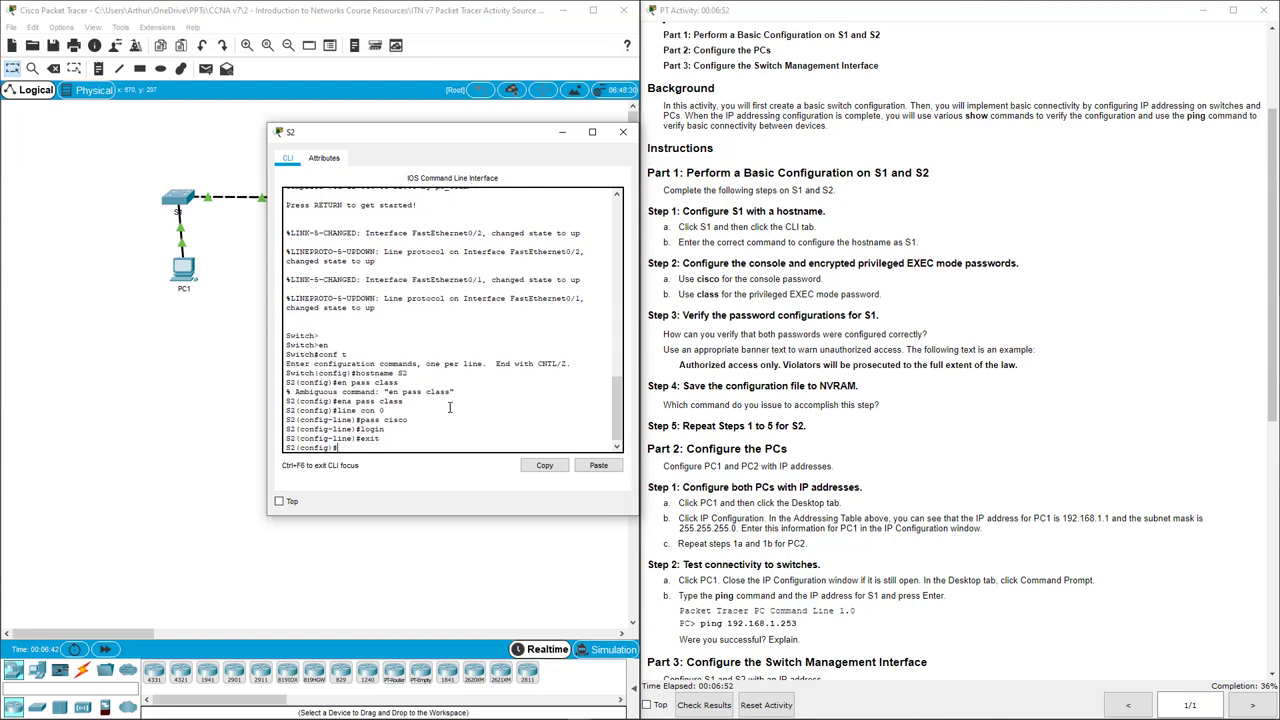
# Add the pasted 'Authorized access only…' MOTD banner to S2 using # delimiters.
pyautogui.write('banner motd #')
pyautogui.rightClick(424, 447)
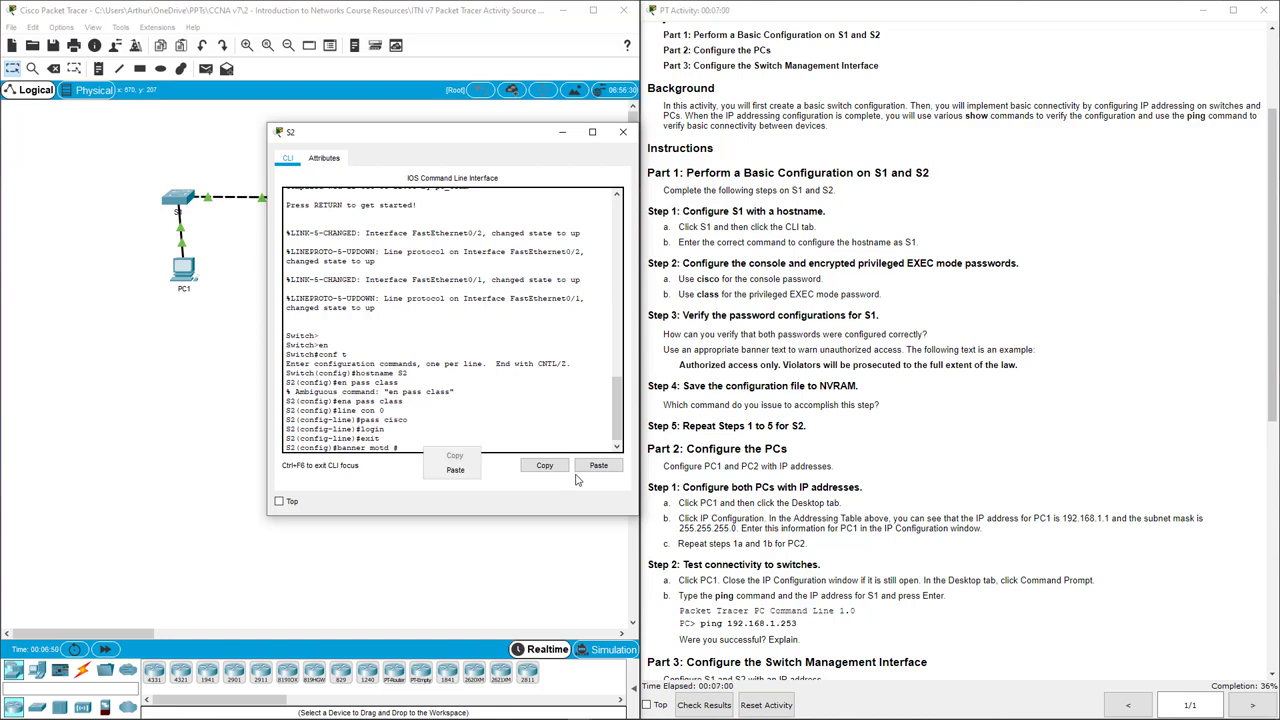
pyautogui.click(593, 467)
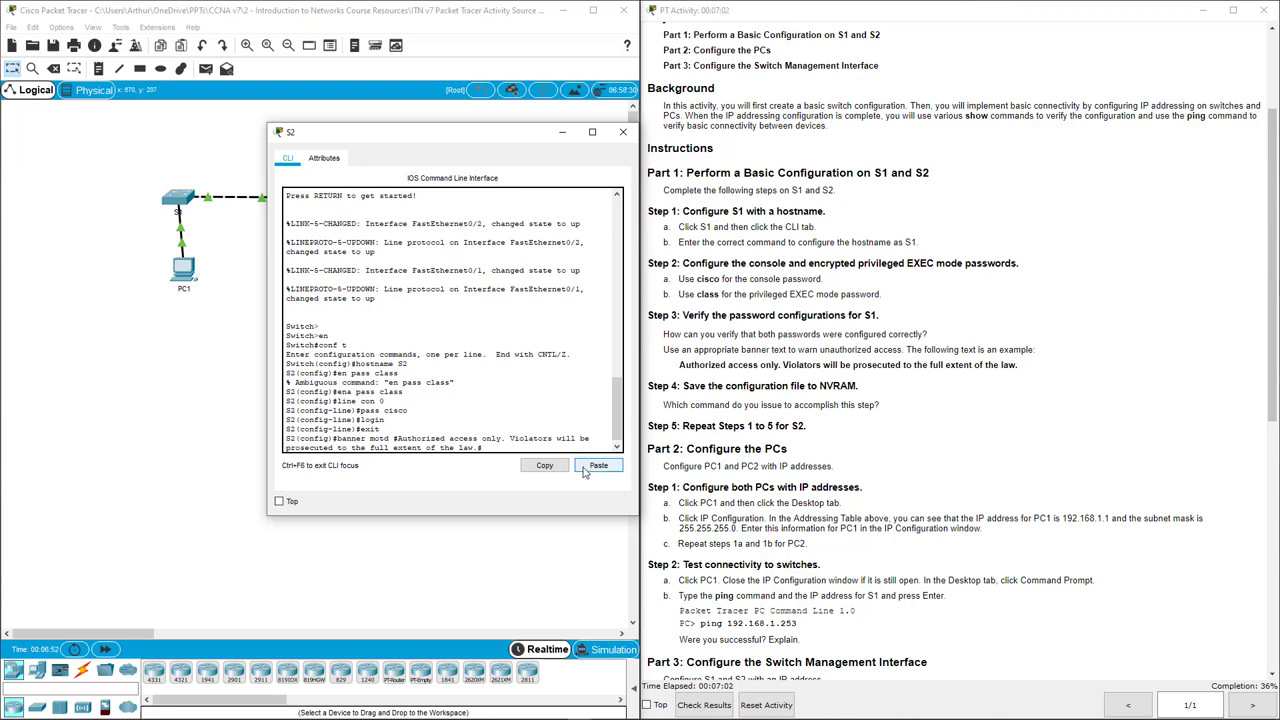
pyautogui.press('Return')
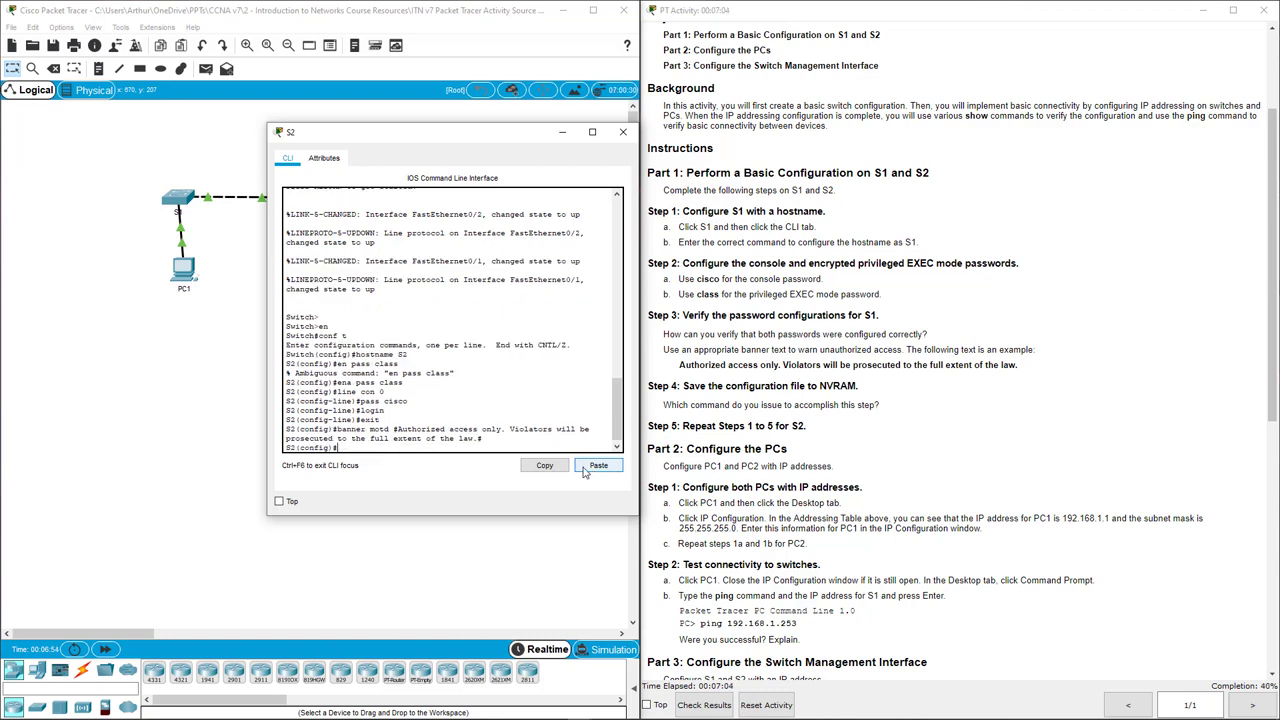
# Exit to privileged EXEC and save S2's configuration with copy run start.
pyautogui.write('exit')
pyautogui.press('Return')
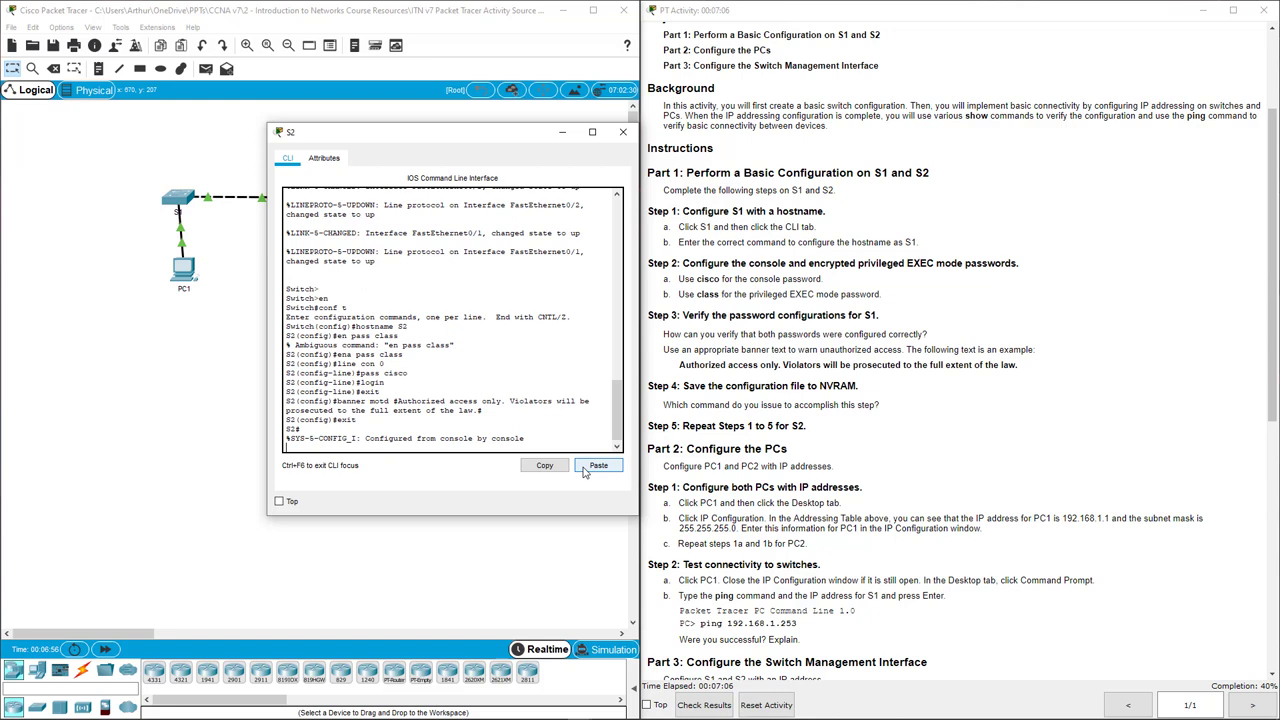
pyautogui.press('Return')
pyautogui.write('cop')
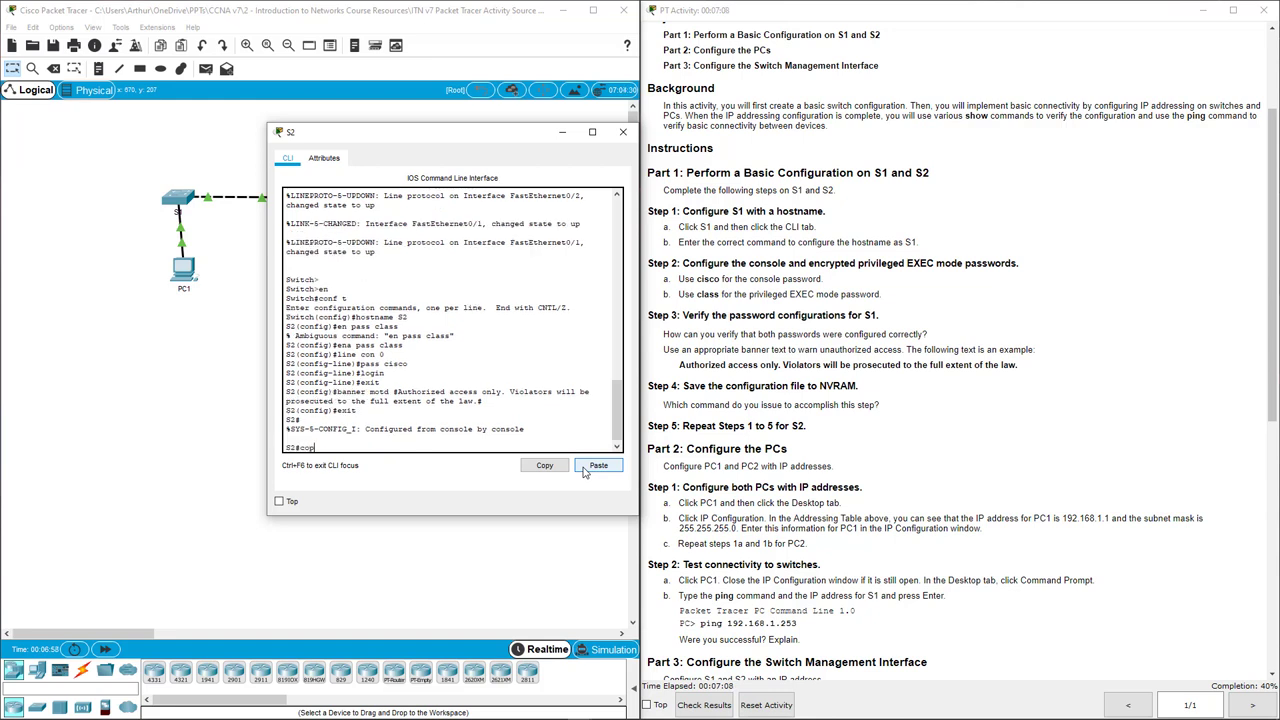
pyautogui.write('y run start')
pyautogui.press('Return')
pyautogui.press('Return')
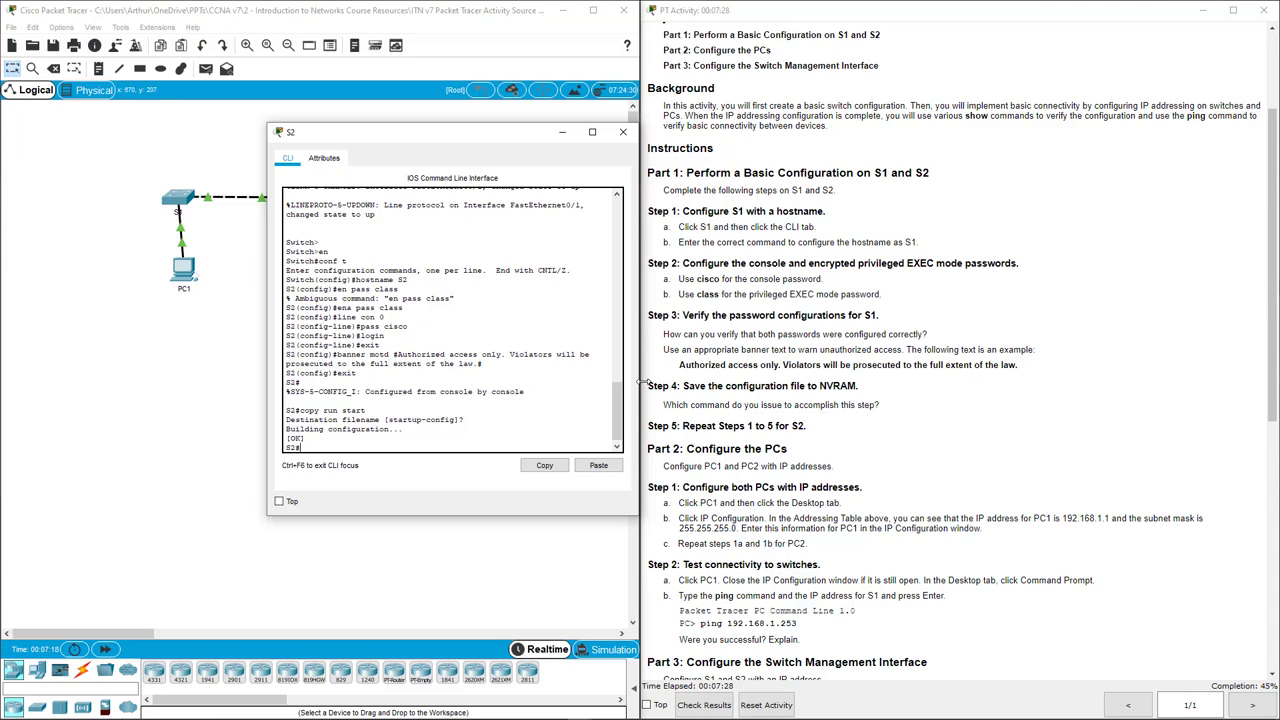
# Close S2 and give PC1 static IP 192.168.1.1 with mask 255.255.255.0.
pyautogui.click(623, 134)
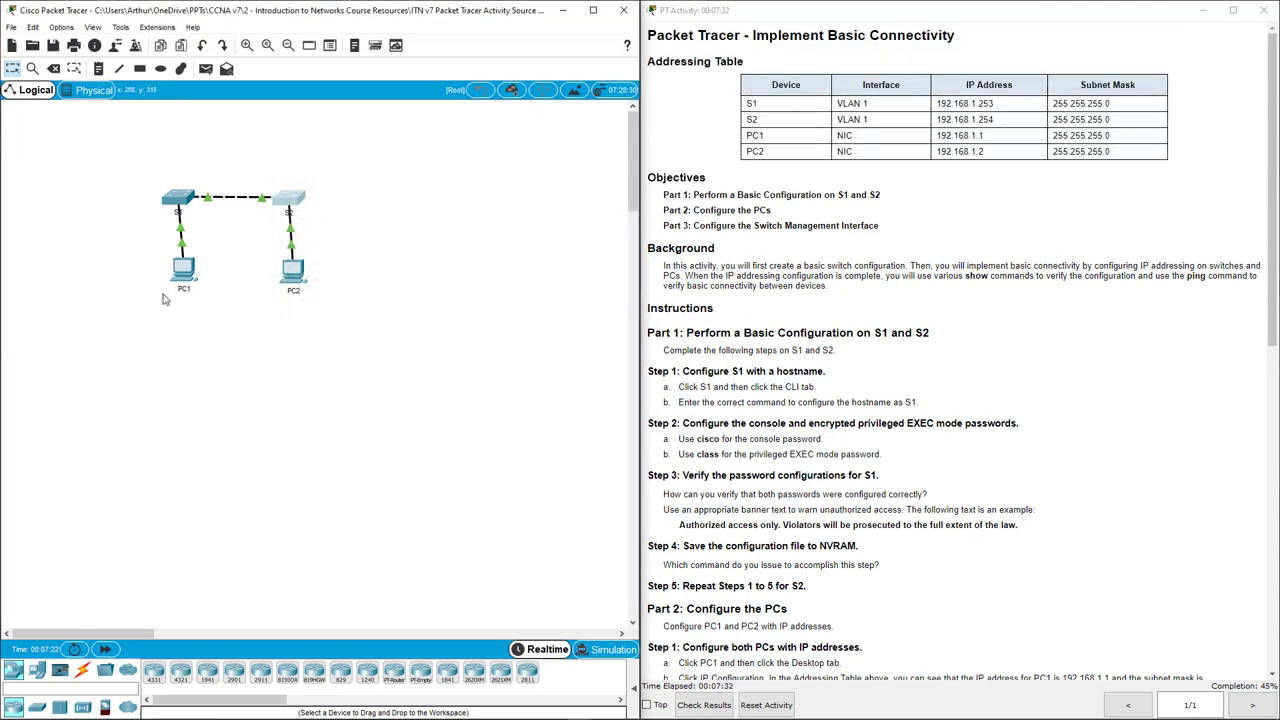
pyautogui.click(183, 268)
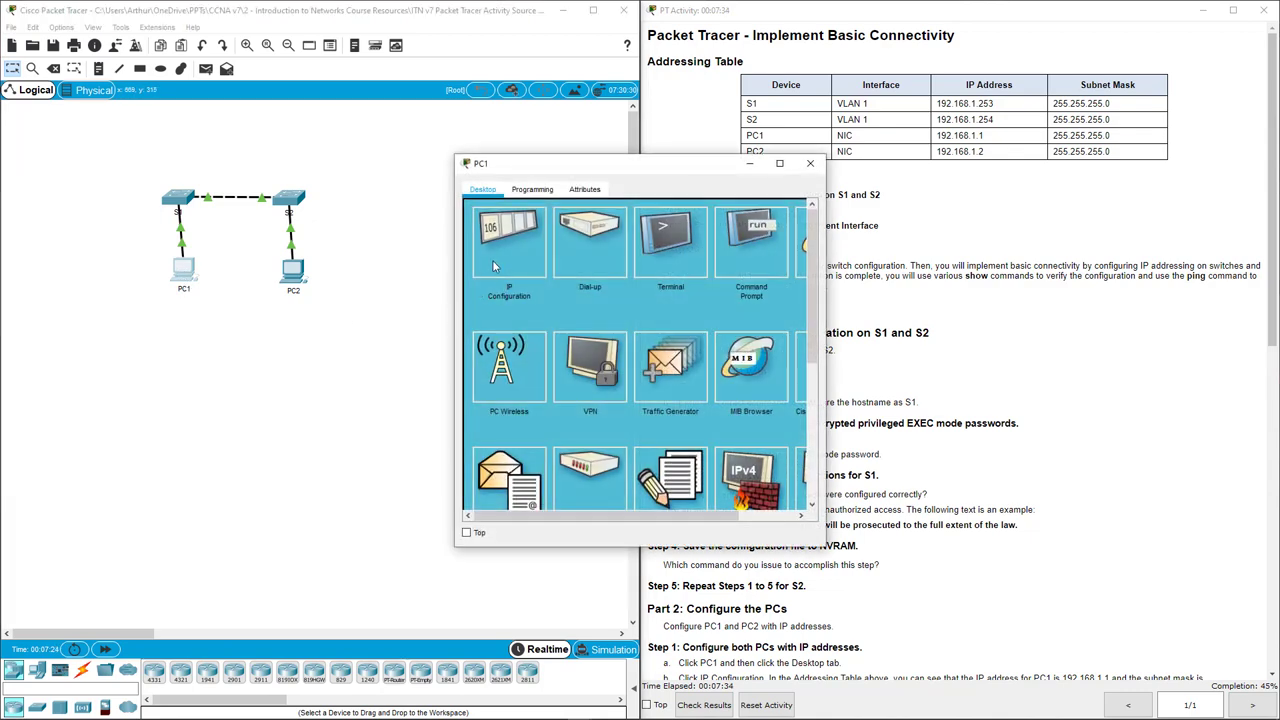
pyautogui.click(494, 264)
pyautogui.moveTo(587, 176); pyautogui.dragTo(459, 185)
pyautogui.click(447, 290)
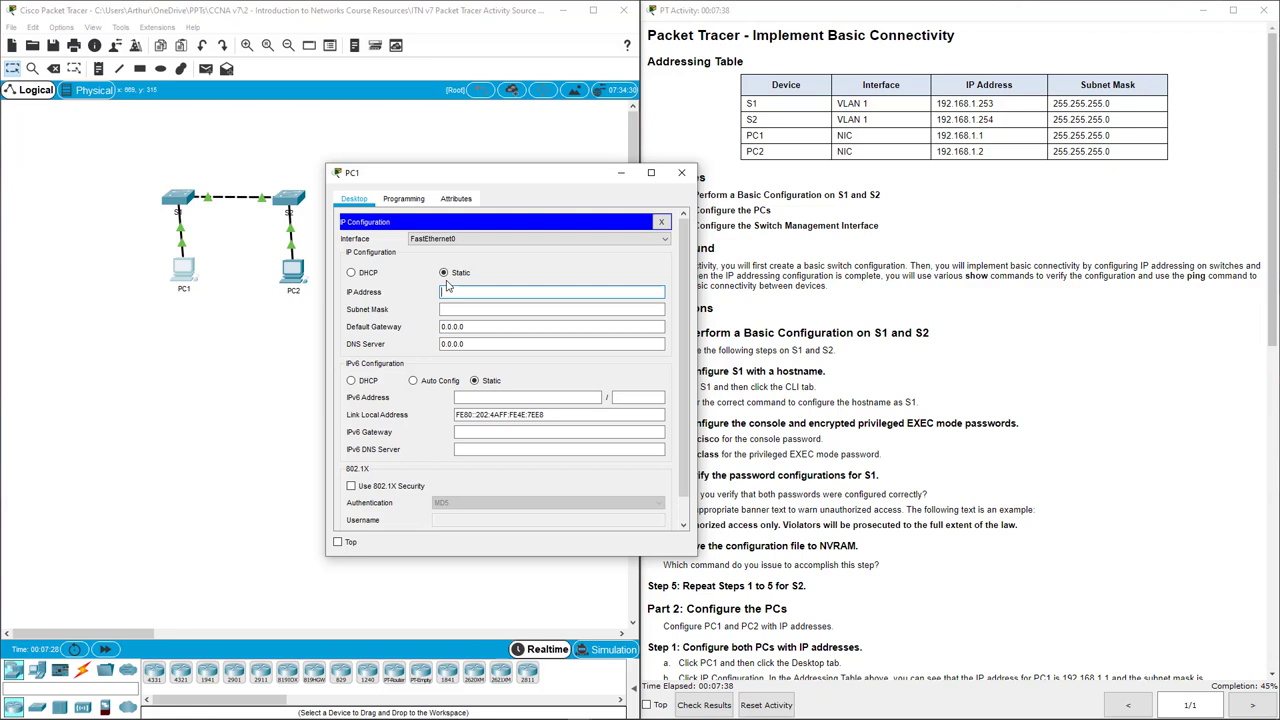
pyautogui.write('192.168.1.1')
pyautogui.press('Tab')
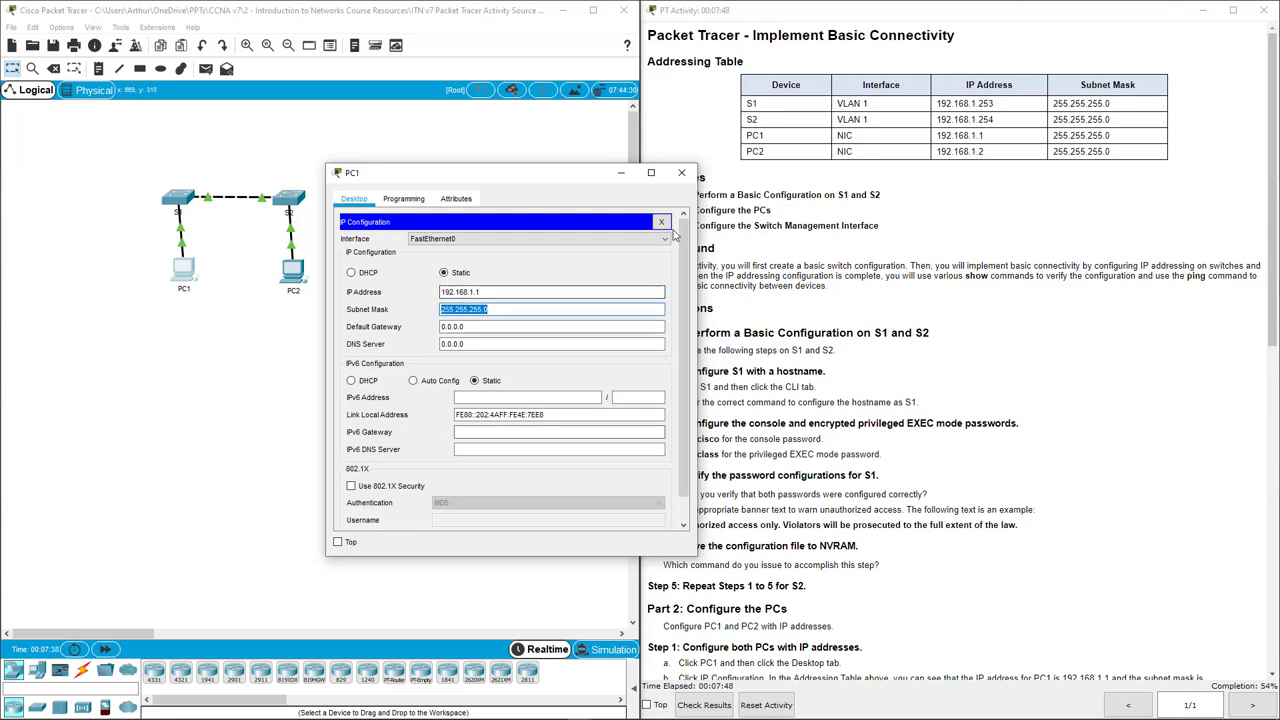
pyautogui.click(684, 173)
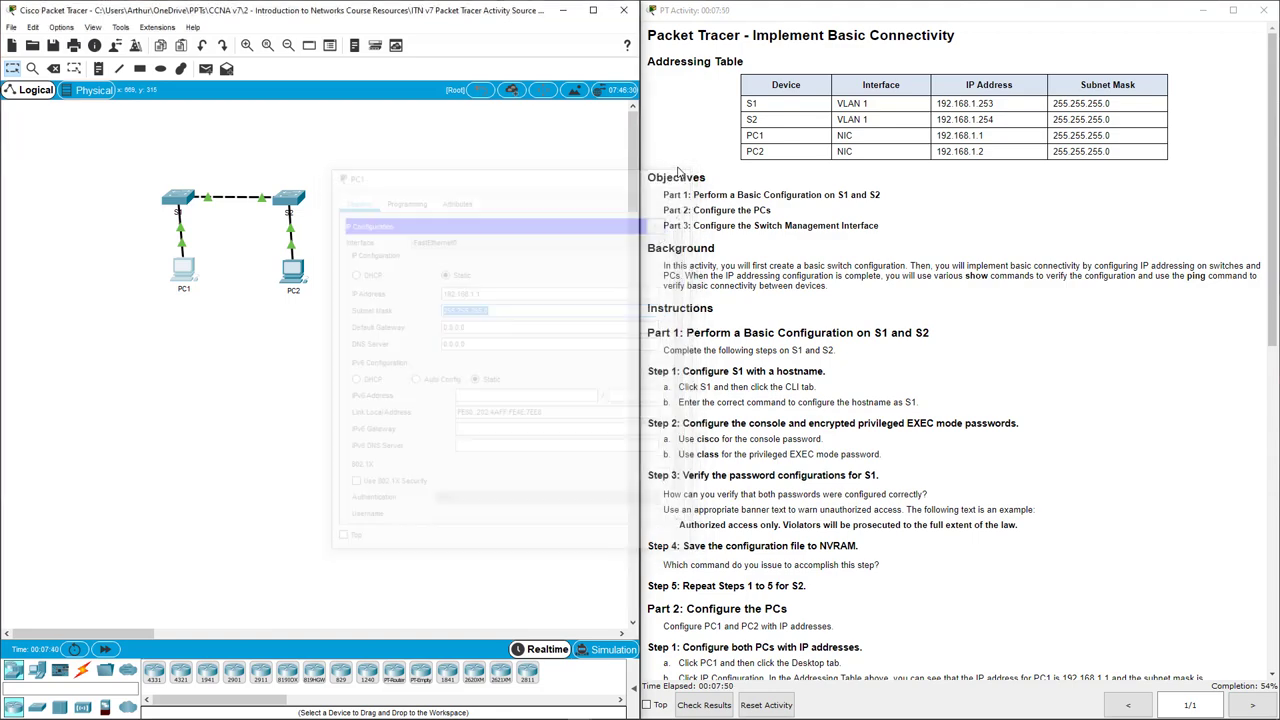
# Give PC2 static IP 192.168.1.2 with mask 255.255.255.0.
pyautogui.click(296, 270)
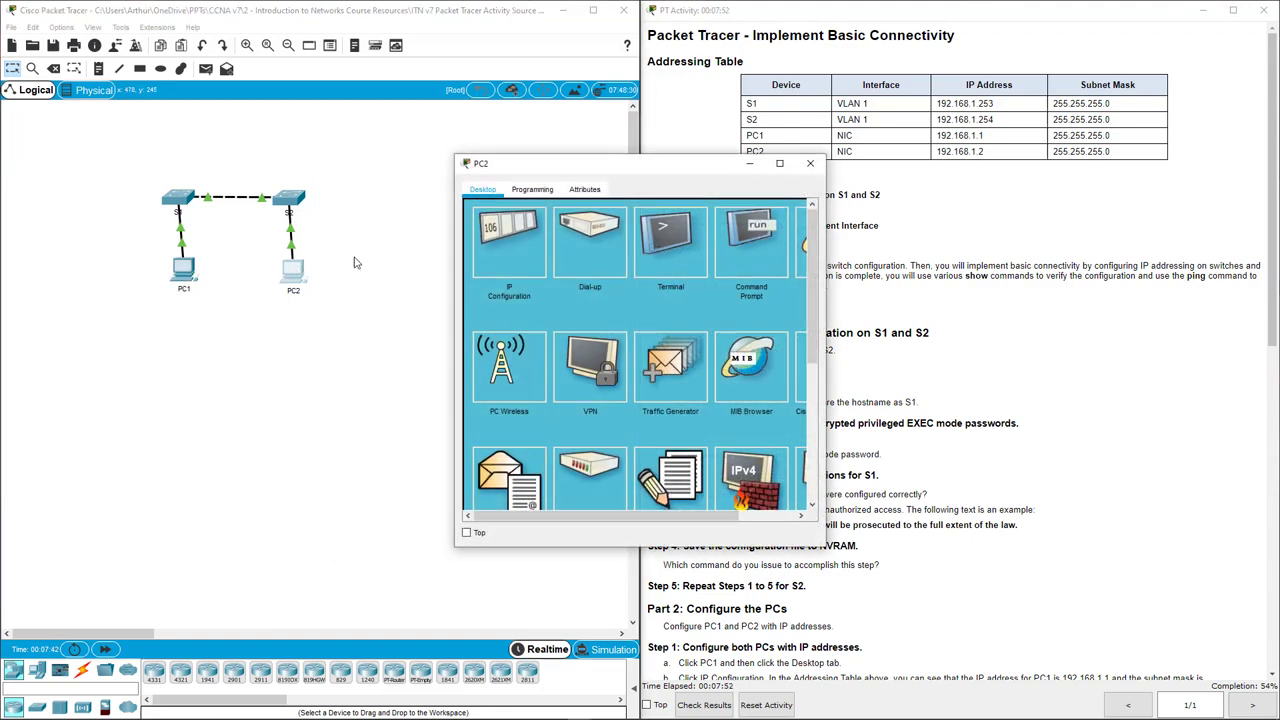
pyautogui.click(490, 248)
pyautogui.click(573, 283)
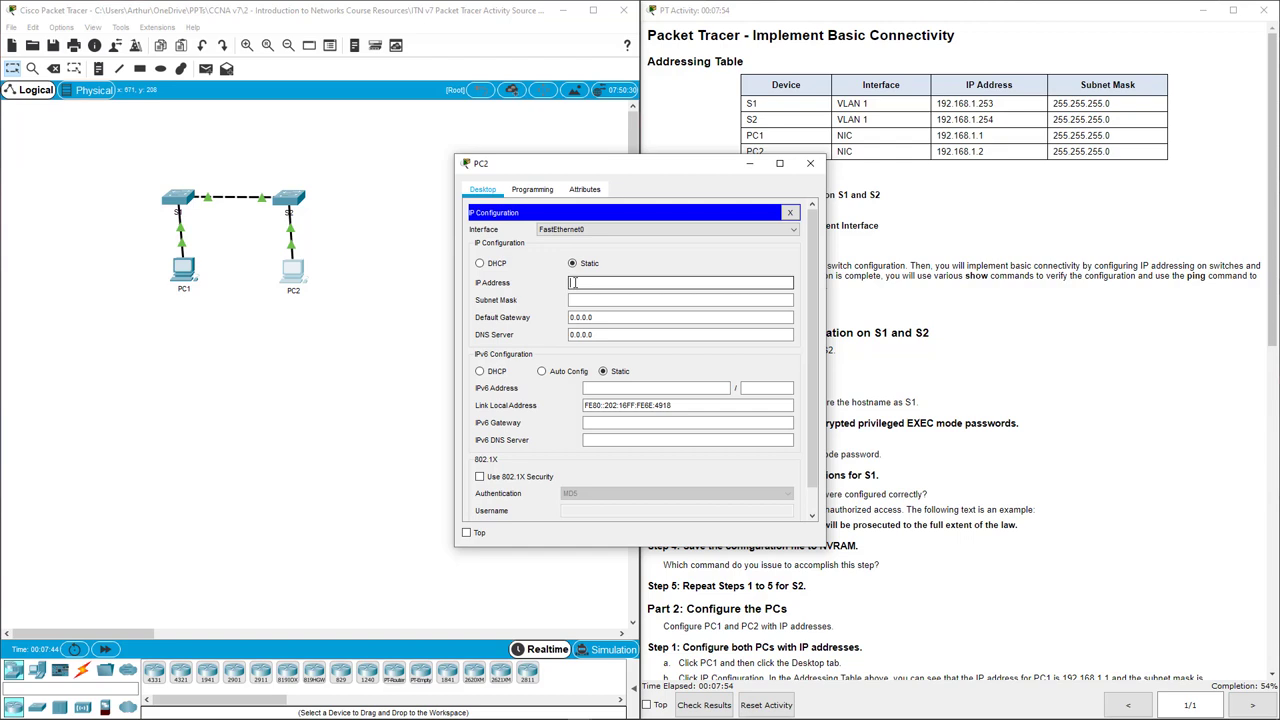
pyautogui.write('192.168.1.2')
pyautogui.press('Tab')
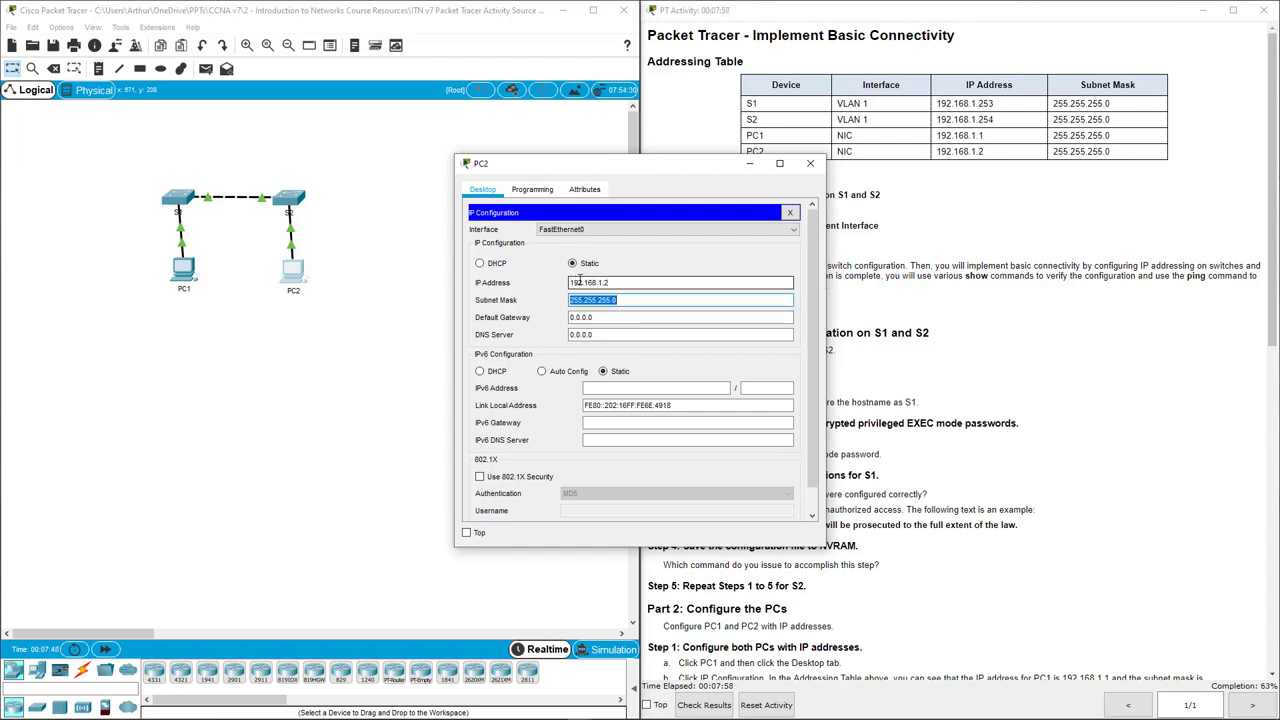
pyautogui.click(812, 164)
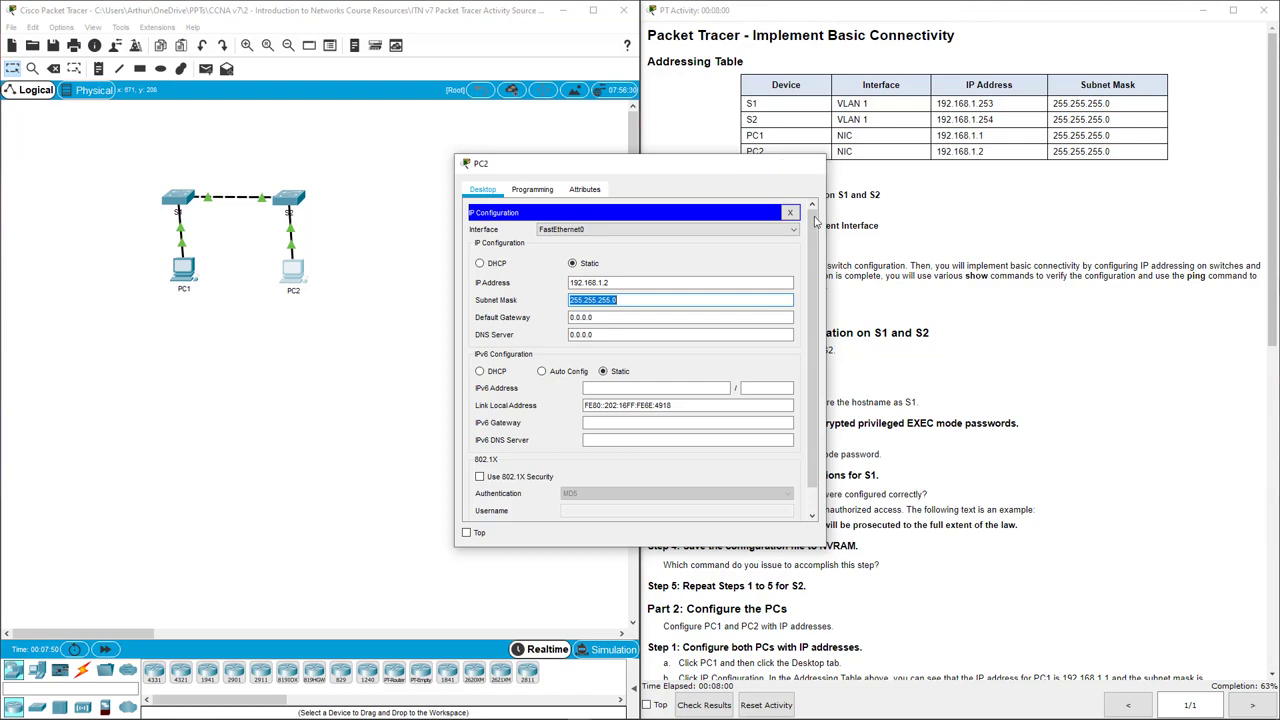
pyautogui.click(890, 360)
pyautogui.scroll(-5, 870, 430)
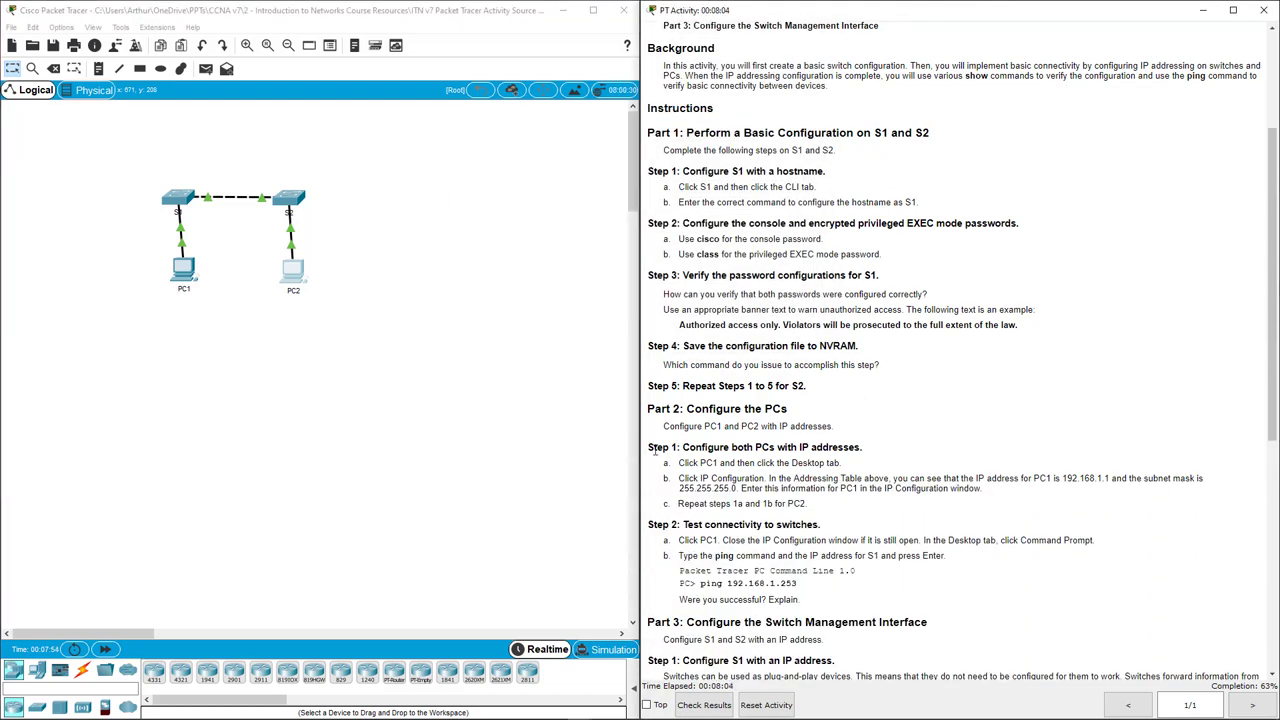
# Review the Part 2 Step 1 instructions for configuring PC1 and PC2 IP addresses.
pyautogui.moveTo(655, 447); pyautogui.dragTo(822, 466)
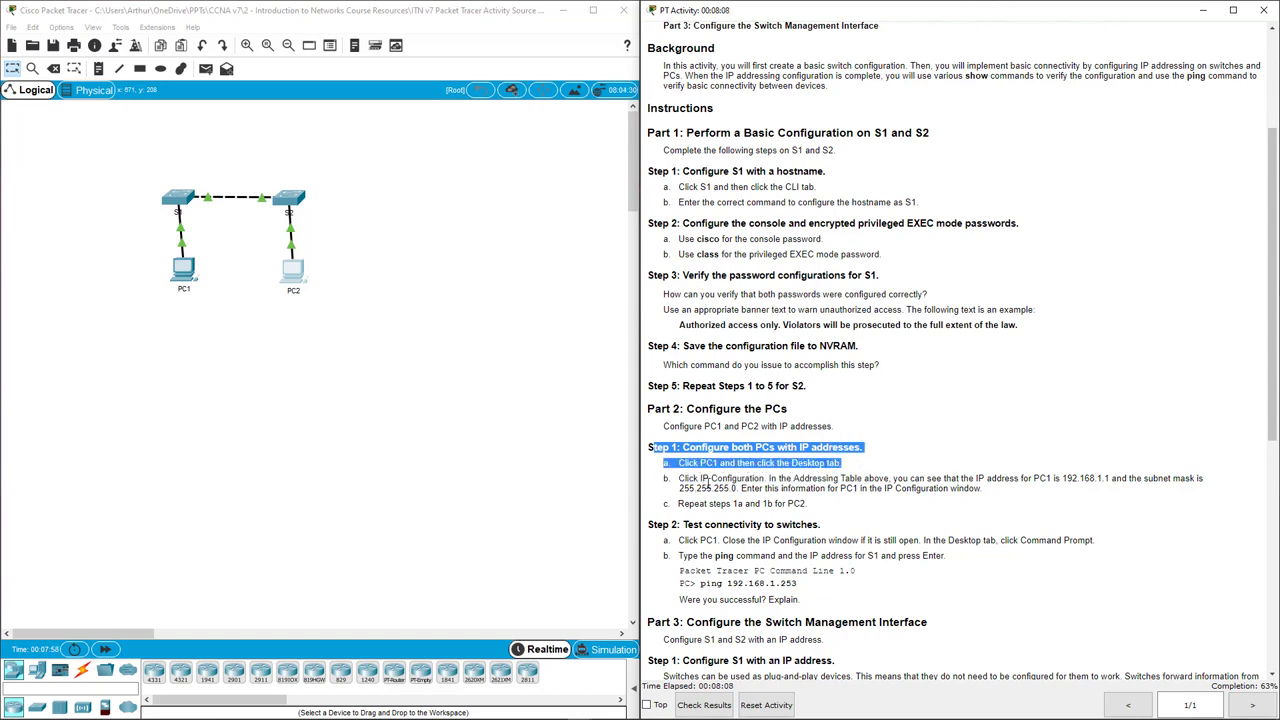
pyautogui.moveTo(680, 479); pyautogui.dragTo(1030, 488)
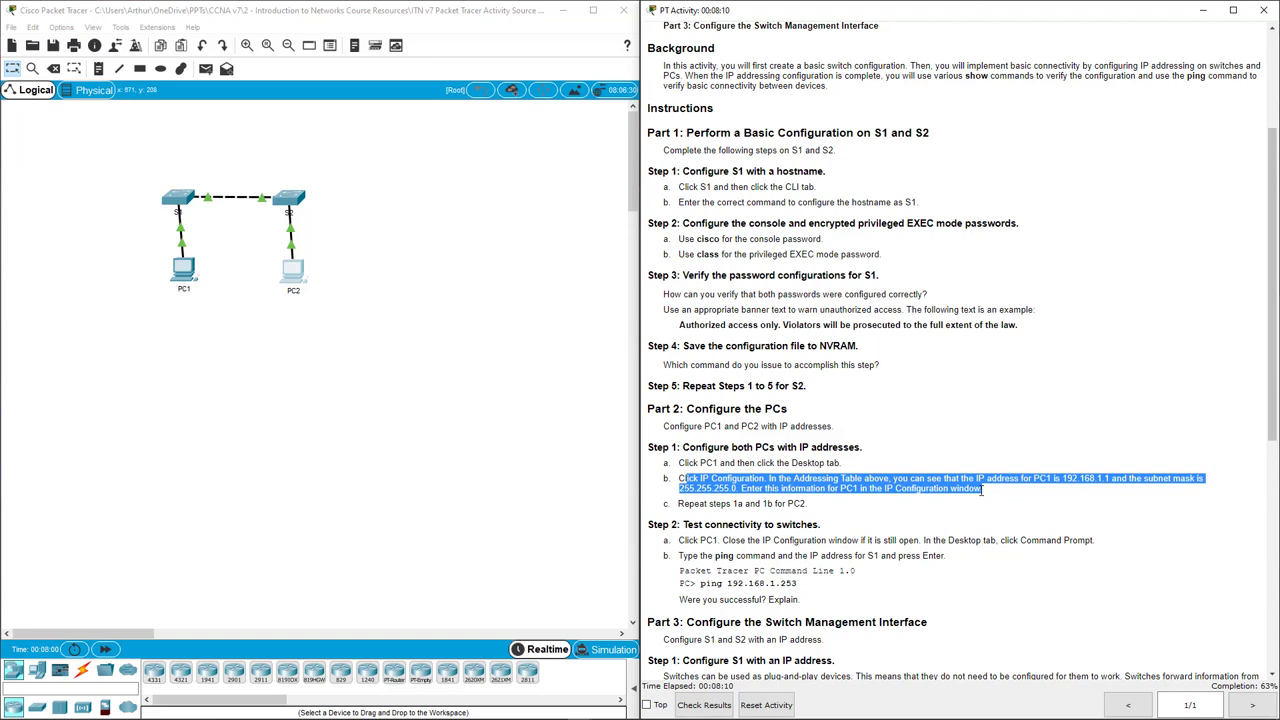
pyautogui.moveTo(684, 504); pyautogui.dragTo(815, 508)
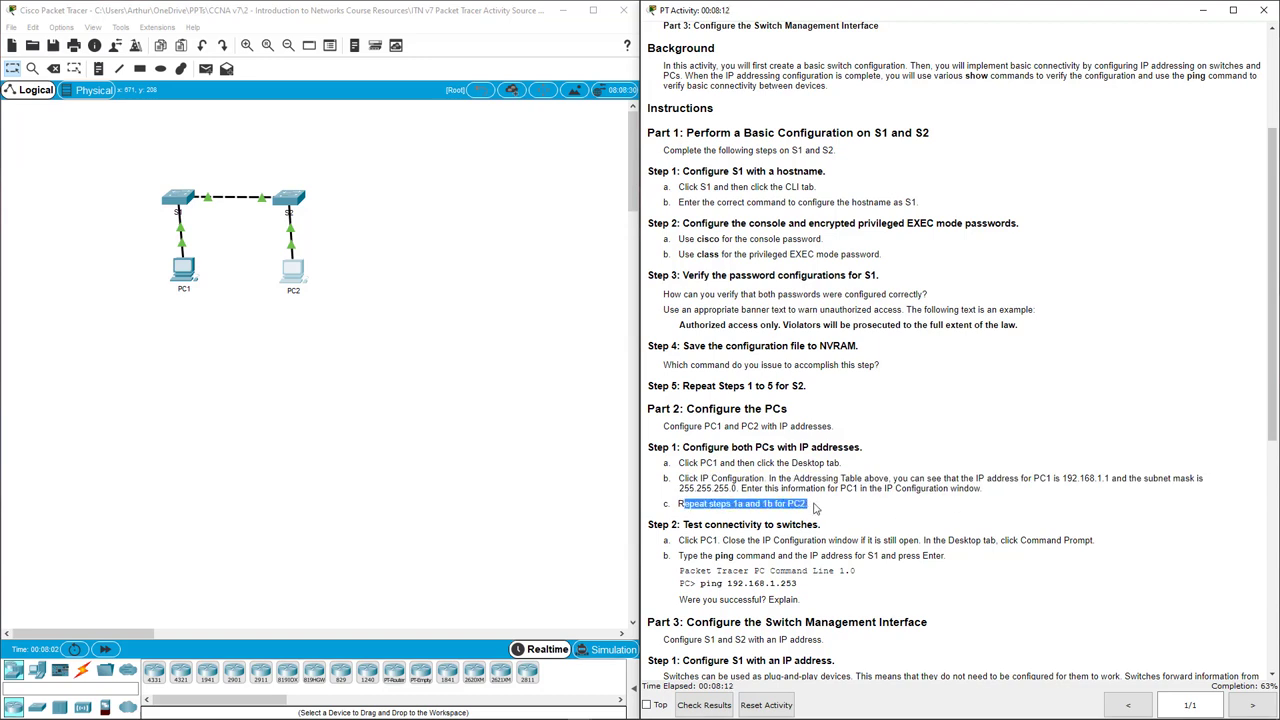
pyautogui.scroll(-3, 815, 508)
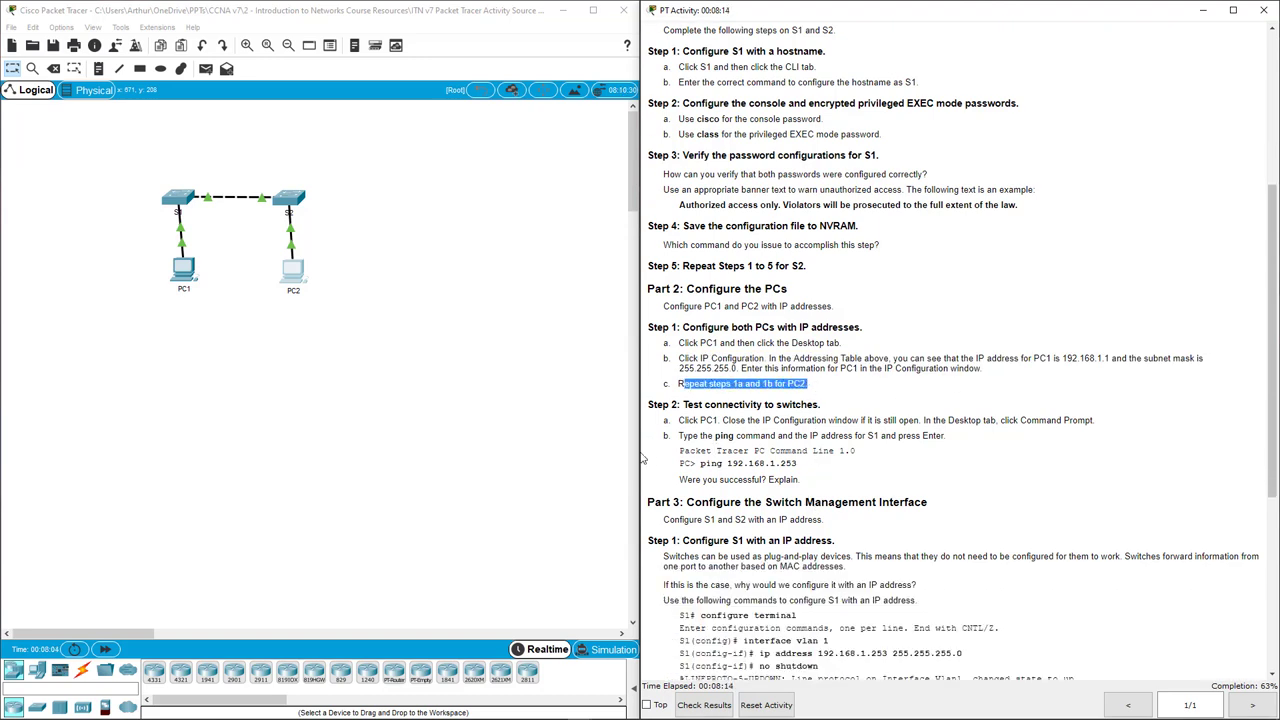
# From PC1's command prompt, ping PC2 at 192.168.1.2 and get 4 of 4 replies.
pyautogui.click(183, 280)
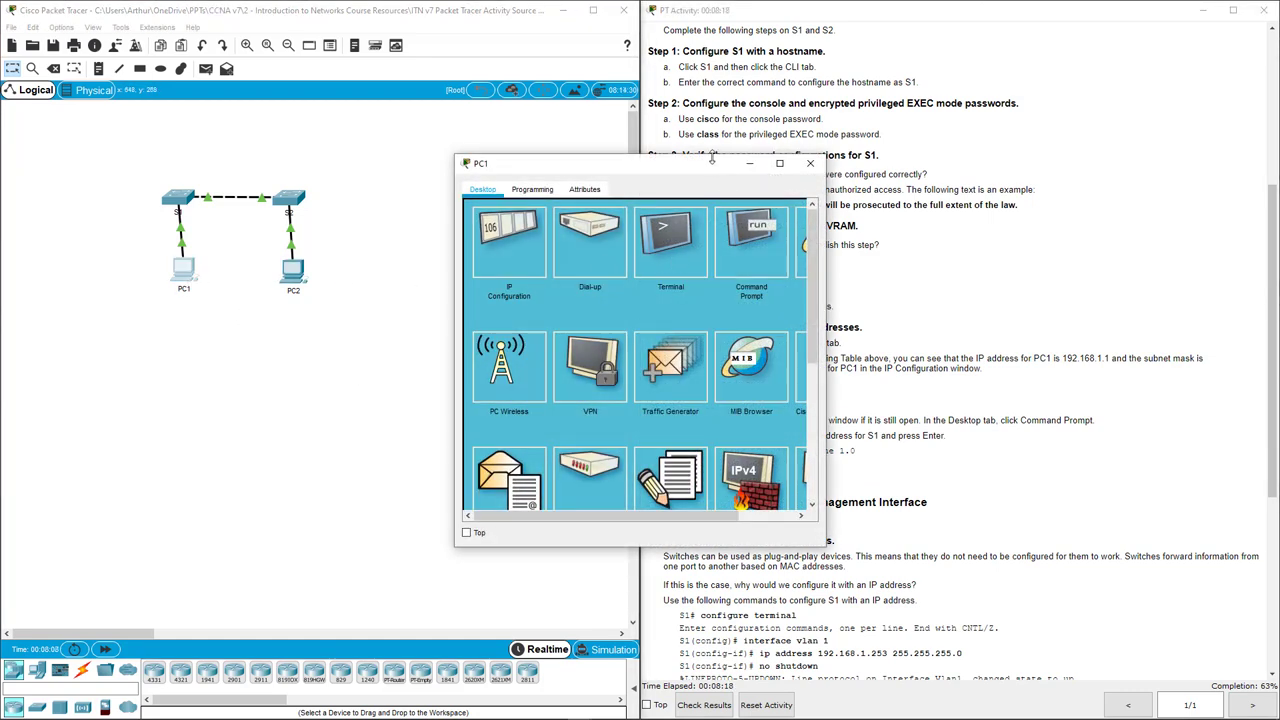
pyautogui.moveTo(712, 157); pyautogui.dragTo(524, 177)
pyautogui.click(572, 254)
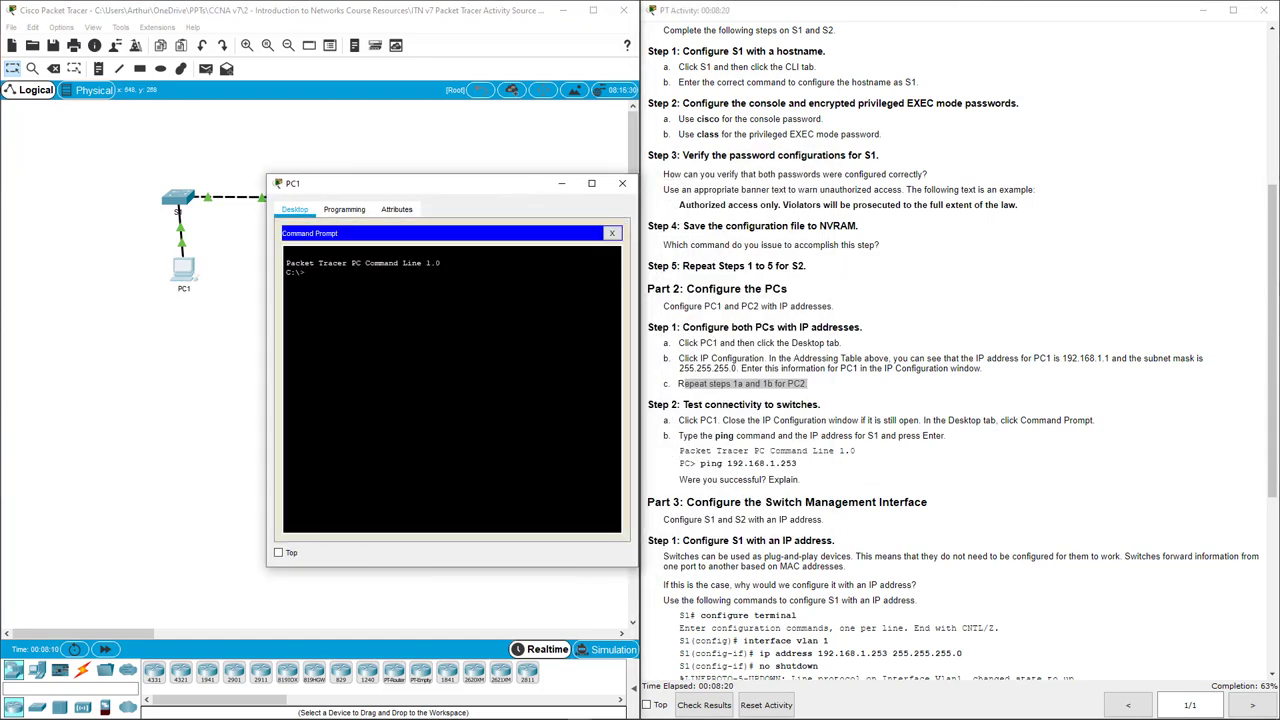
pyautogui.write('ping 192.168.1.2')
pyautogui.press('Return')
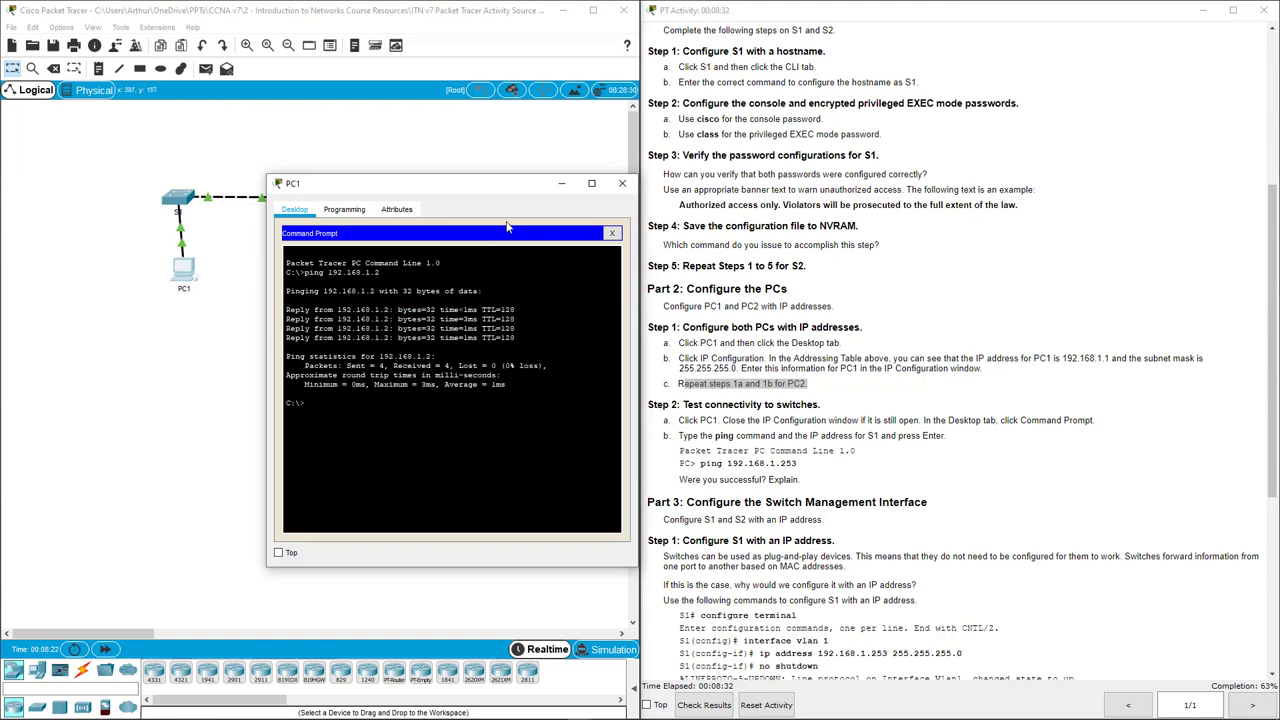
pyautogui.click(622, 183)
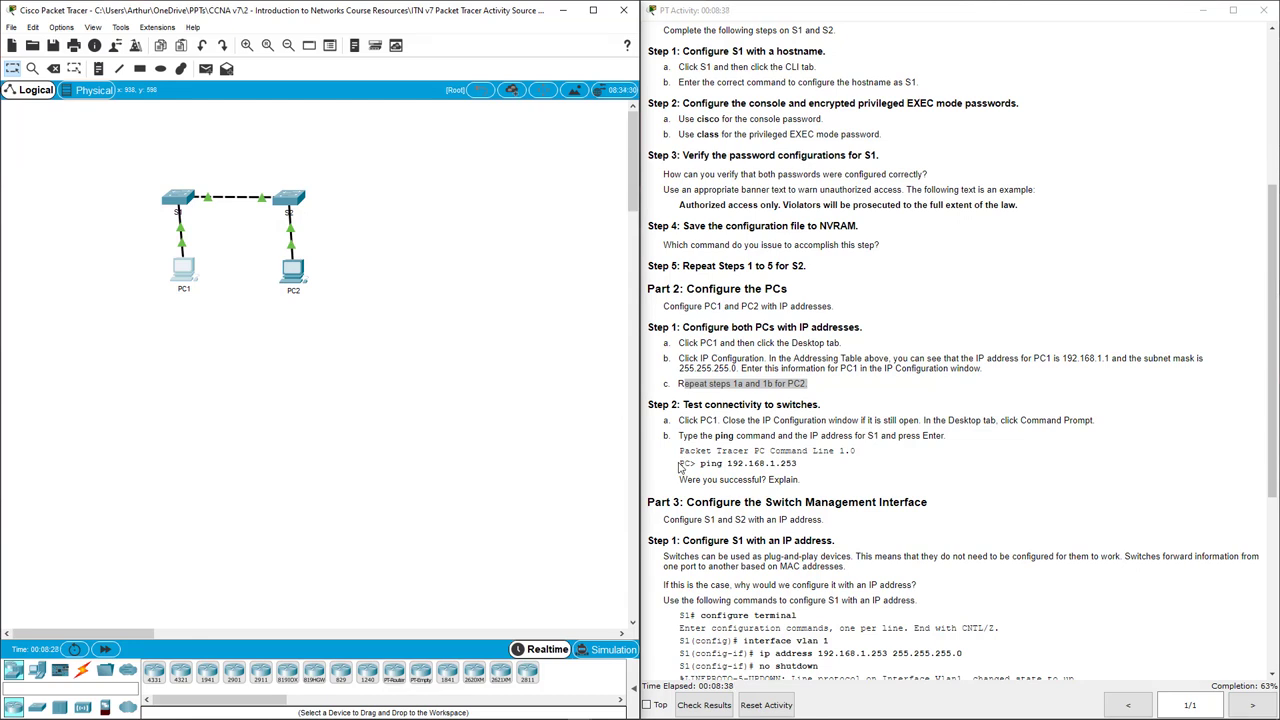
# From PC1, ping S1 at 192.168.1.253 and stop it after it times out.
pyautogui.moveTo(679, 465); pyautogui.dragTo(797, 463)
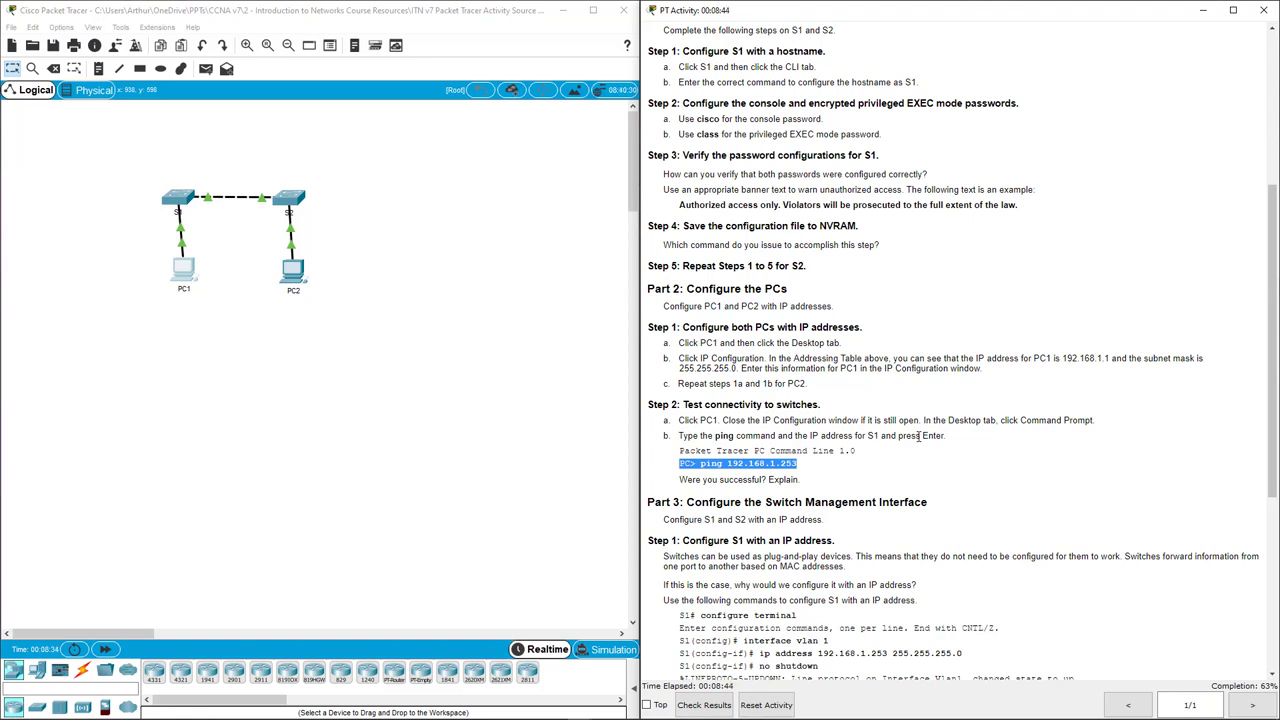
pyautogui.scroll(8, 918, 437)
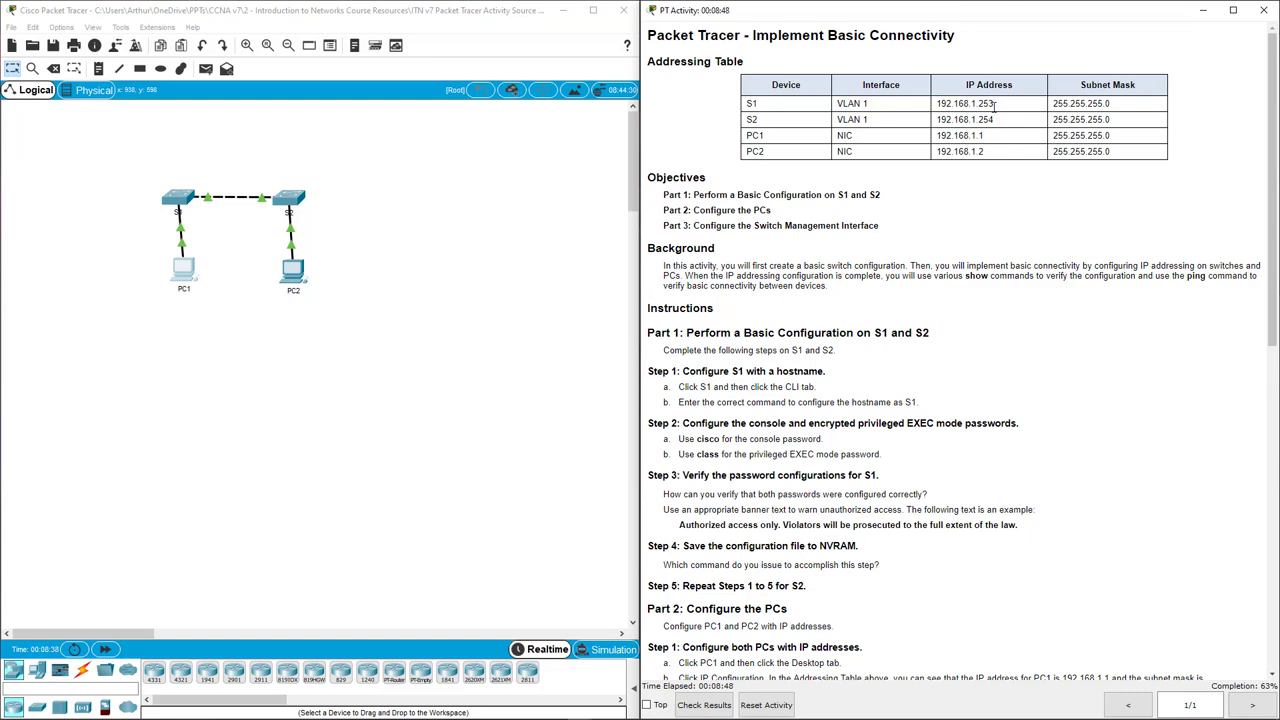
pyautogui.scroll(-6, 966, 211)
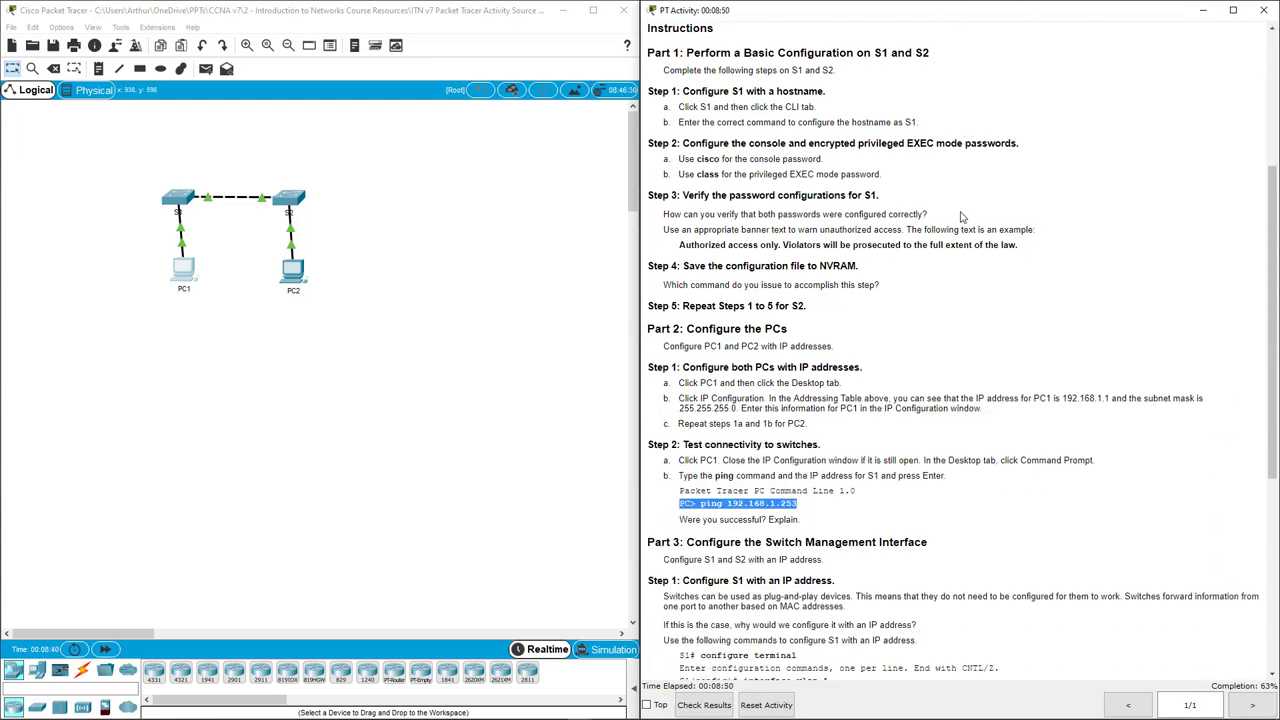
pyautogui.click(183, 268)
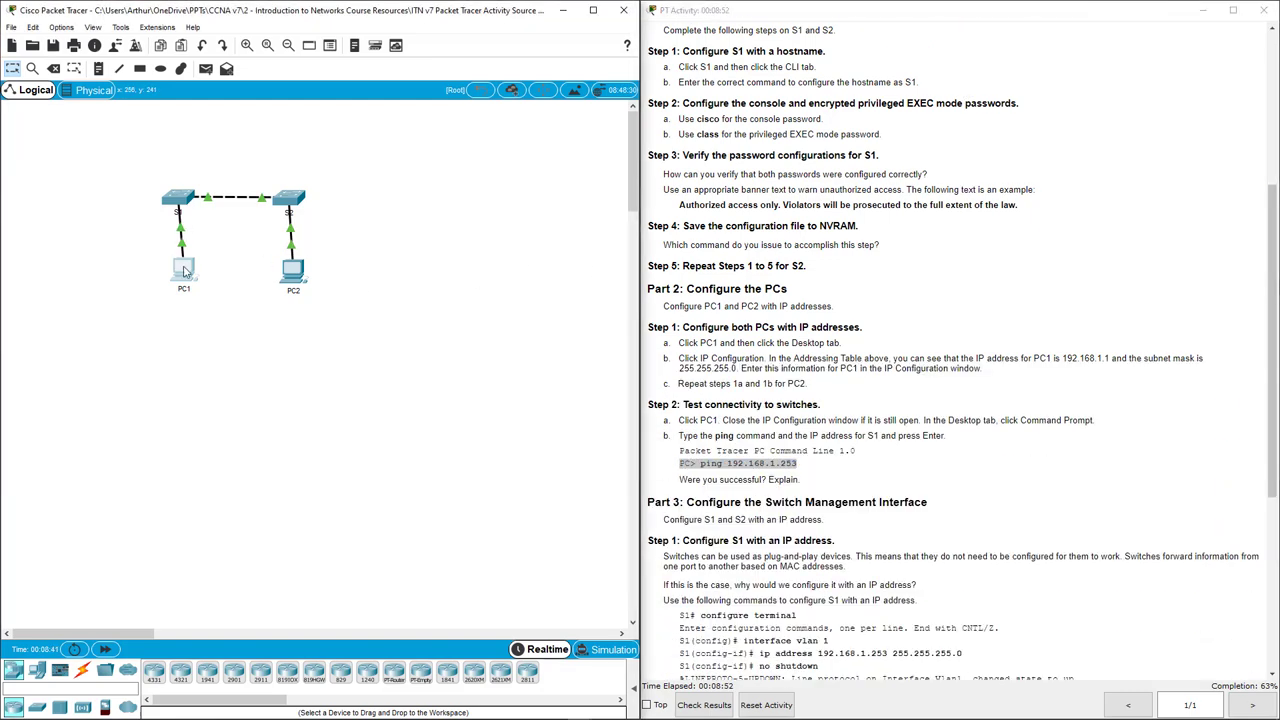
pyautogui.click(761, 243)
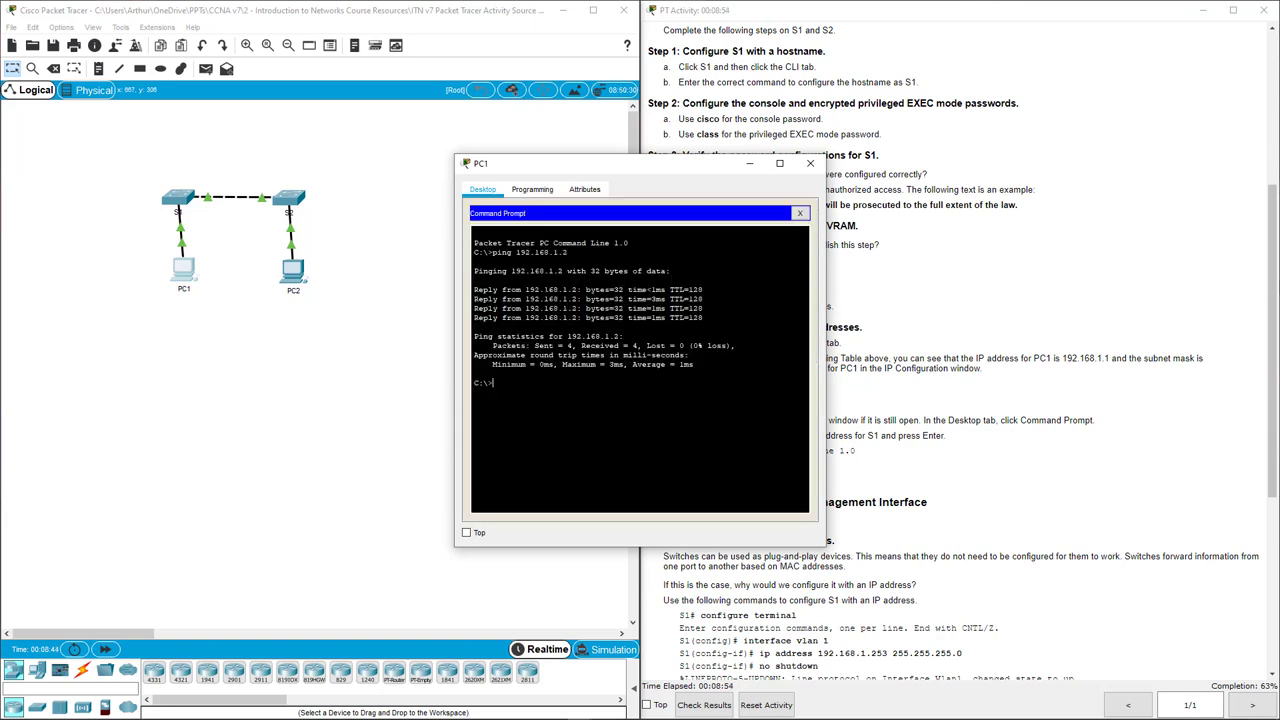
pyautogui.press('Up')
pyautogui.write('53')
pyautogui.press('Return')
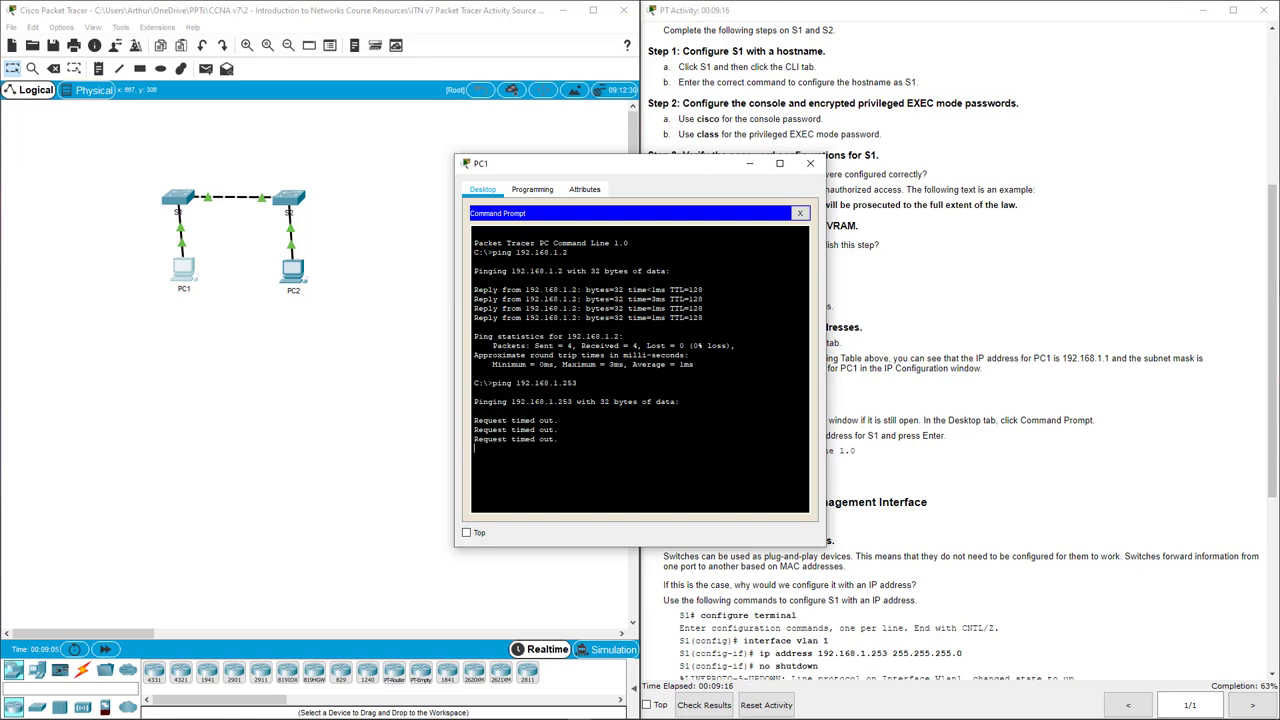
pyautogui.hotkey('ctrl', 'c')
# Ping S2 at 192.168.1.254 from PC1 and stop it after it times out.
pyautogui.press('Up')
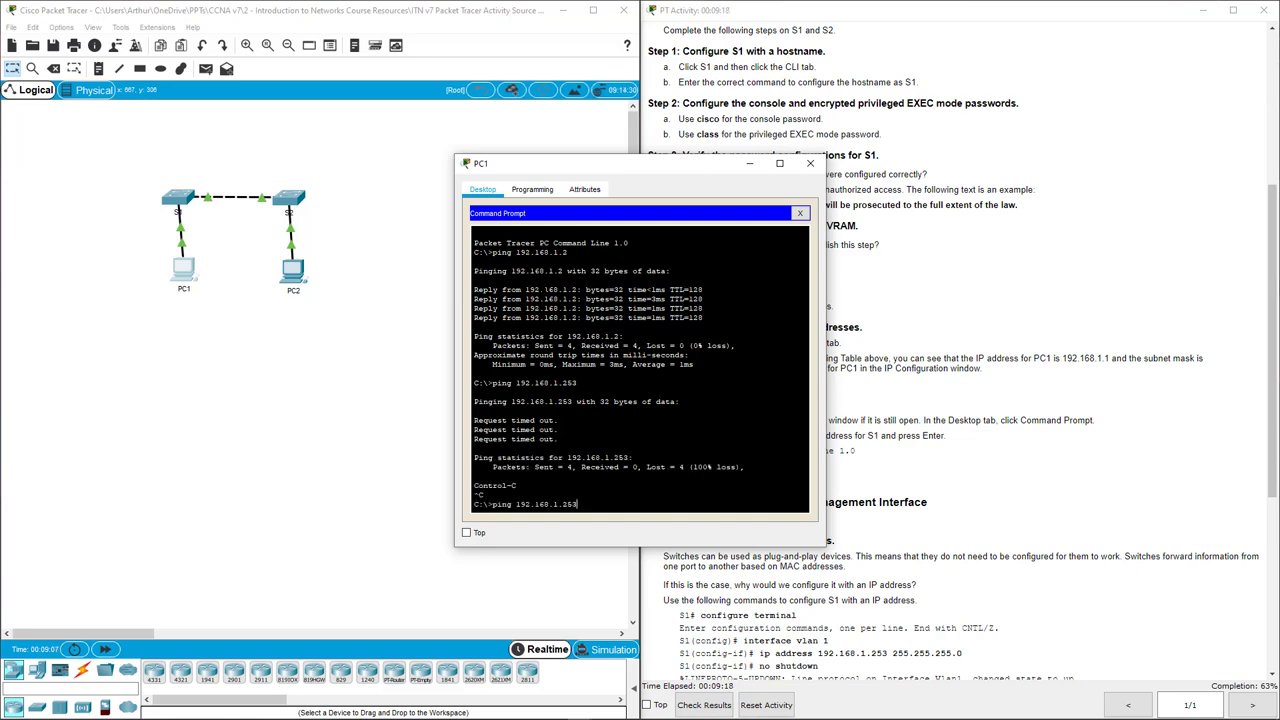
pyautogui.write('4')
pyautogui.press('Return')
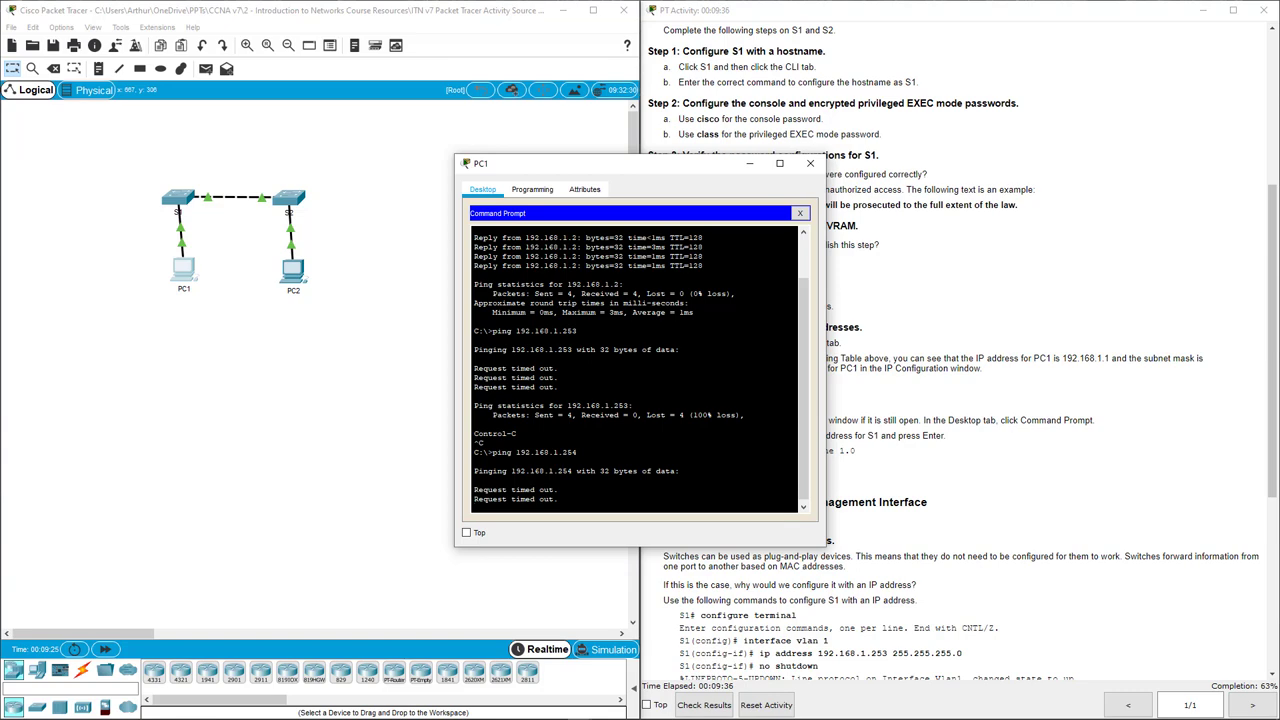
pyautogui.hotkey('ctrl', 'c')
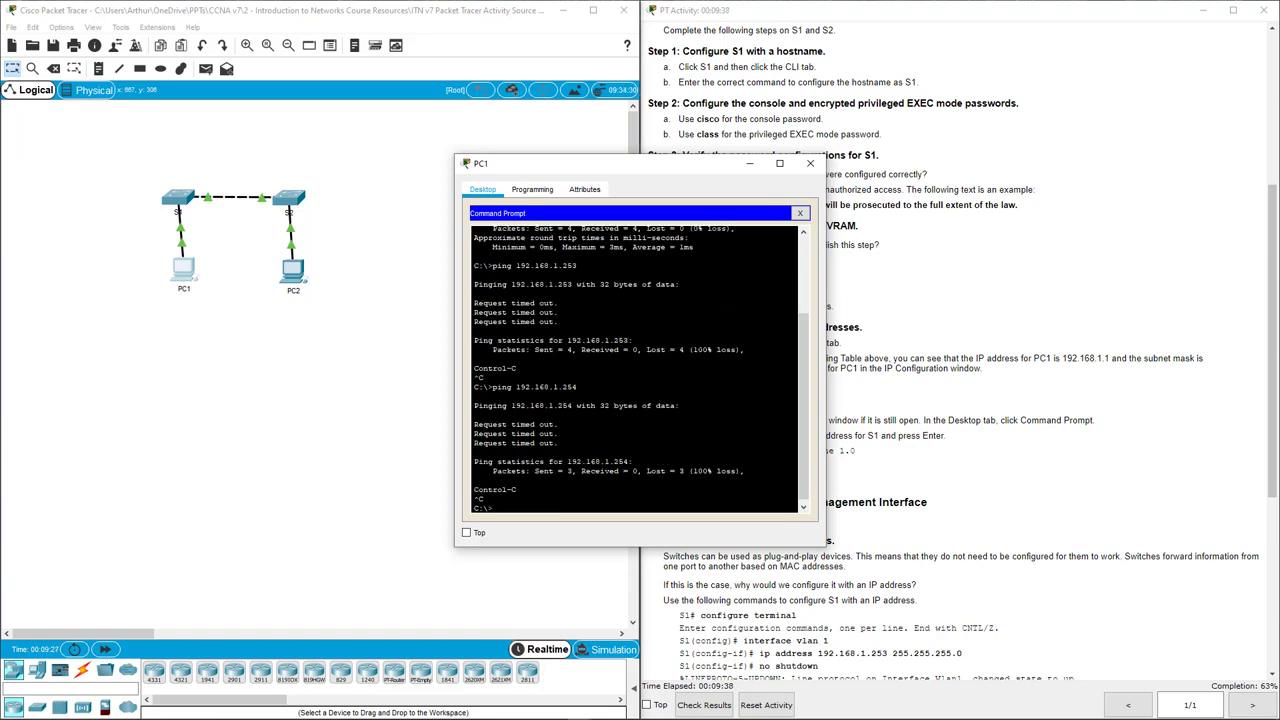
# Close PC1's window and read the instruction to give the switches IP addresses.
pyautogui.click(810, 163)
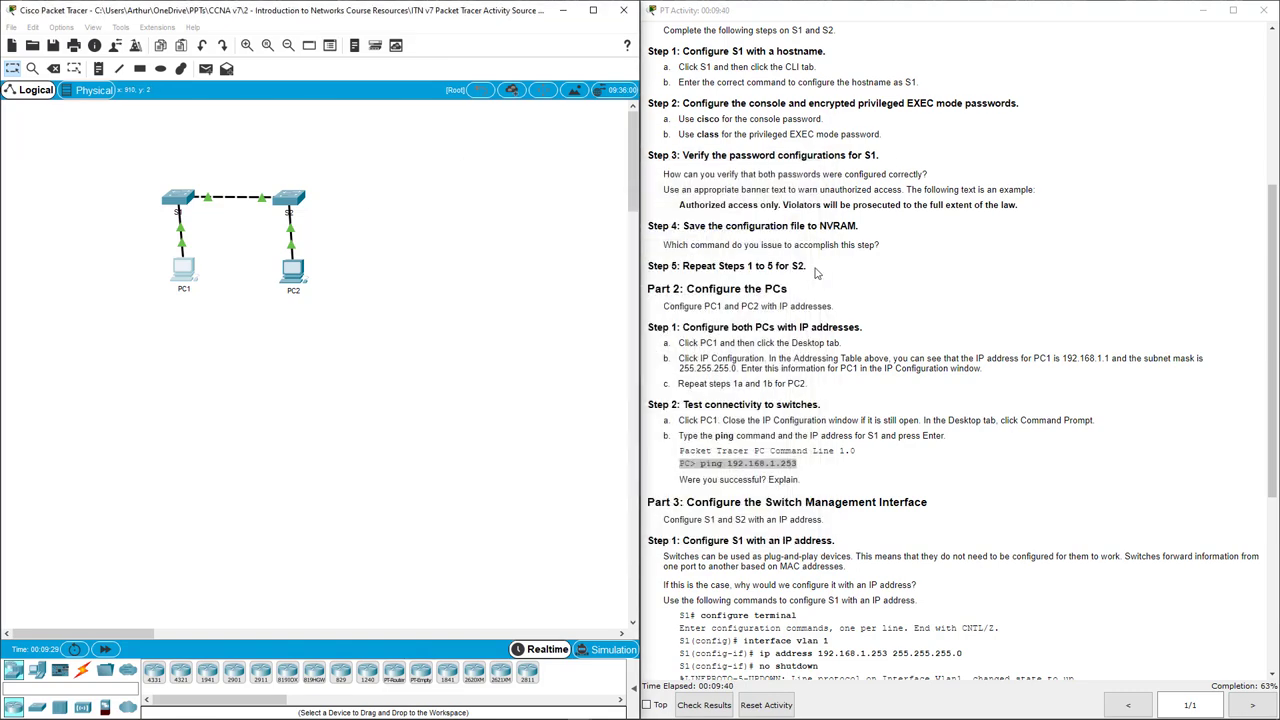
pyautogui.scroll(-4, 830, 300)
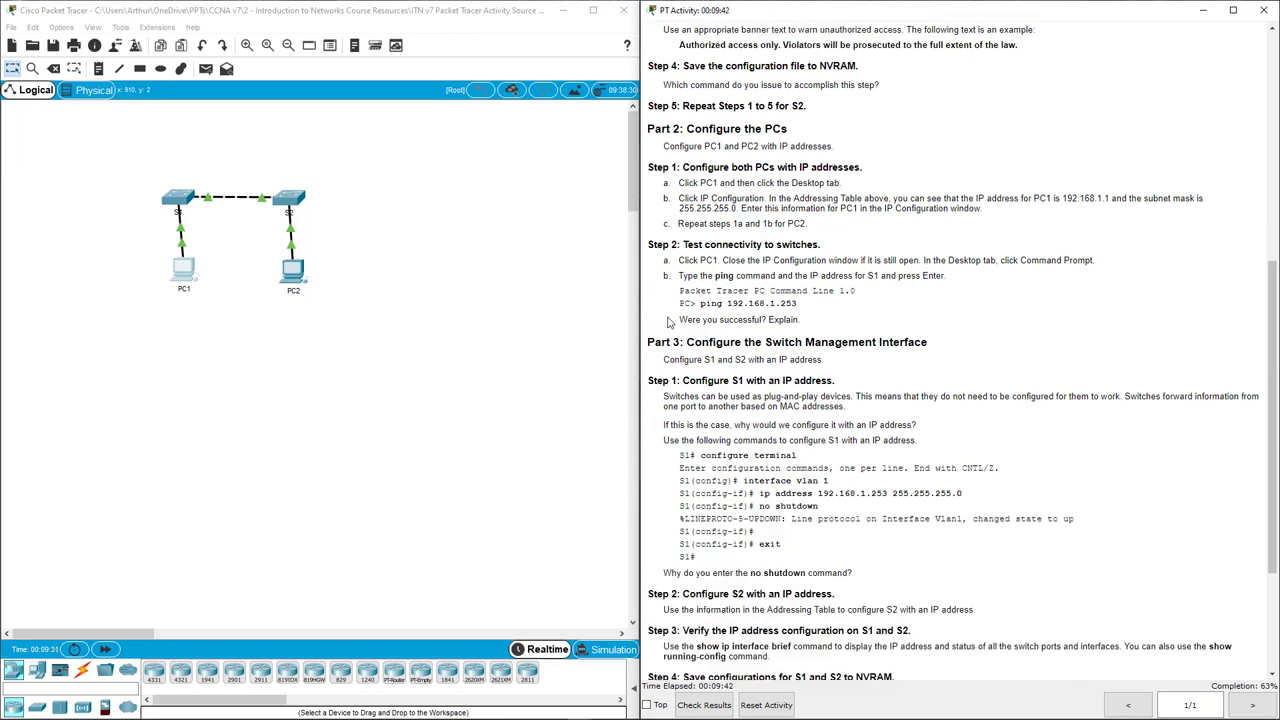
pyautogui.moveTo(677, 320); pyautogui.dragTo(815, 322)
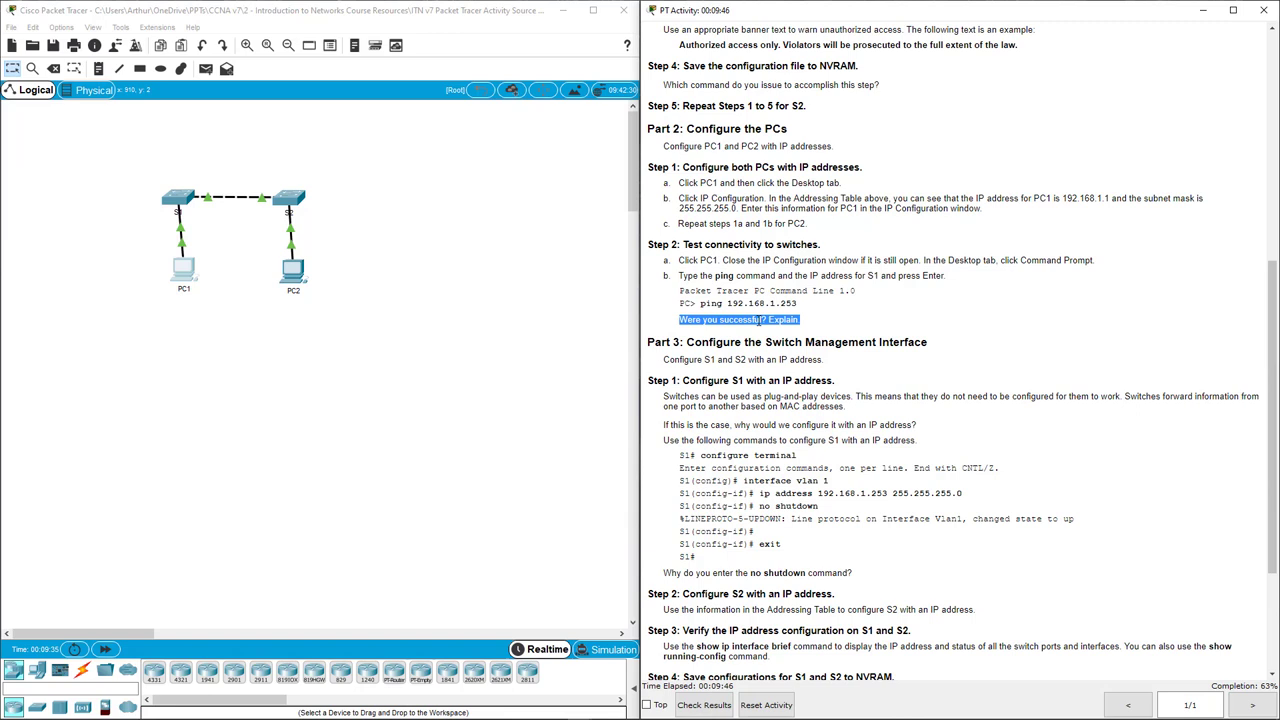
pyautogui.moveTo(662, 360); pyautogui.dragTo(826, 366)
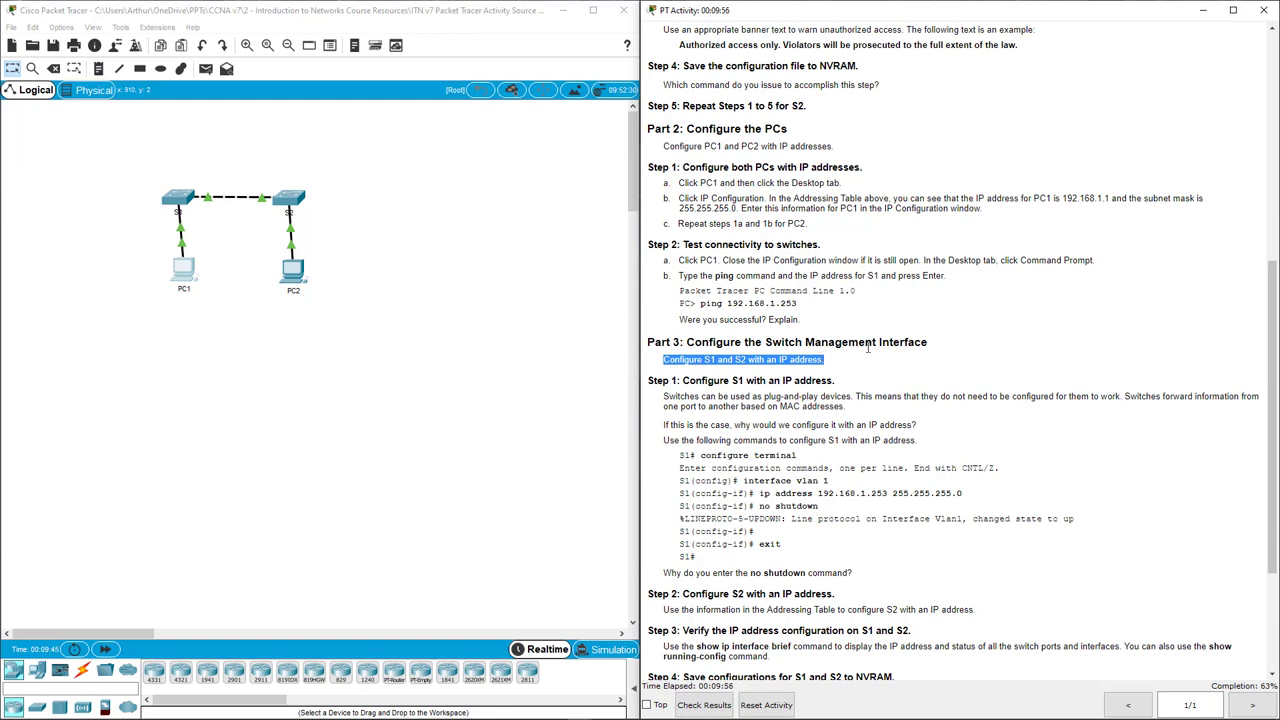
pyautogui.scroll(6, 870, 348)
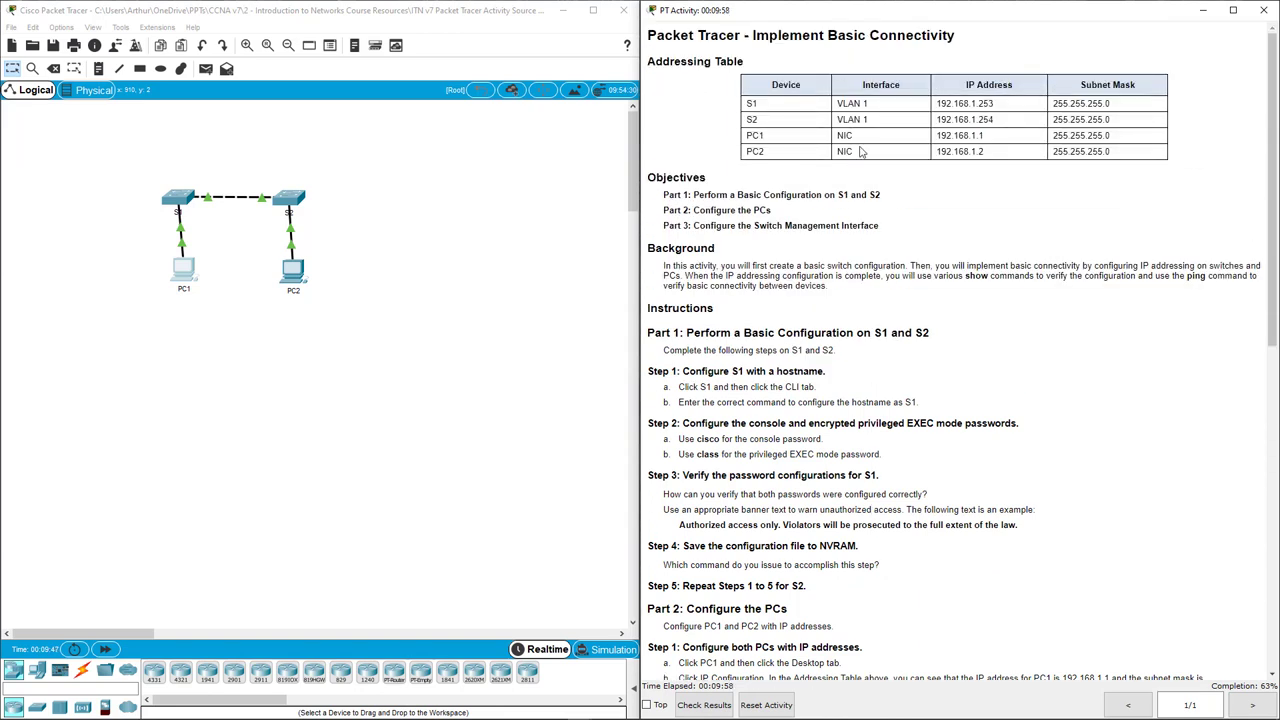
# Note S1's 192.168.1.253 and S2's addresses and S1's VLAN 1 commands, then open S1's CLI.
pyautogui.moveTo(936, 104); pyautogui.dragTo(994, 104)
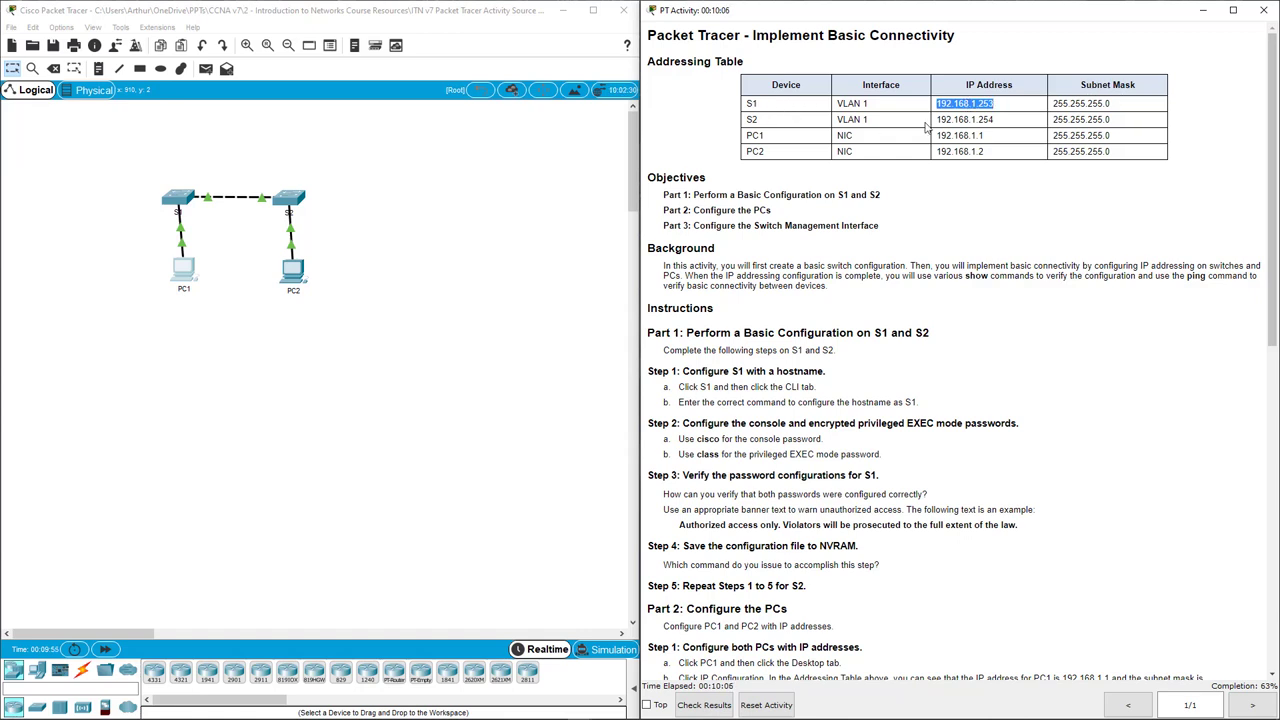
pyautogui.moveTo(940, 119); pyautogui.dragTo(1002, 130)
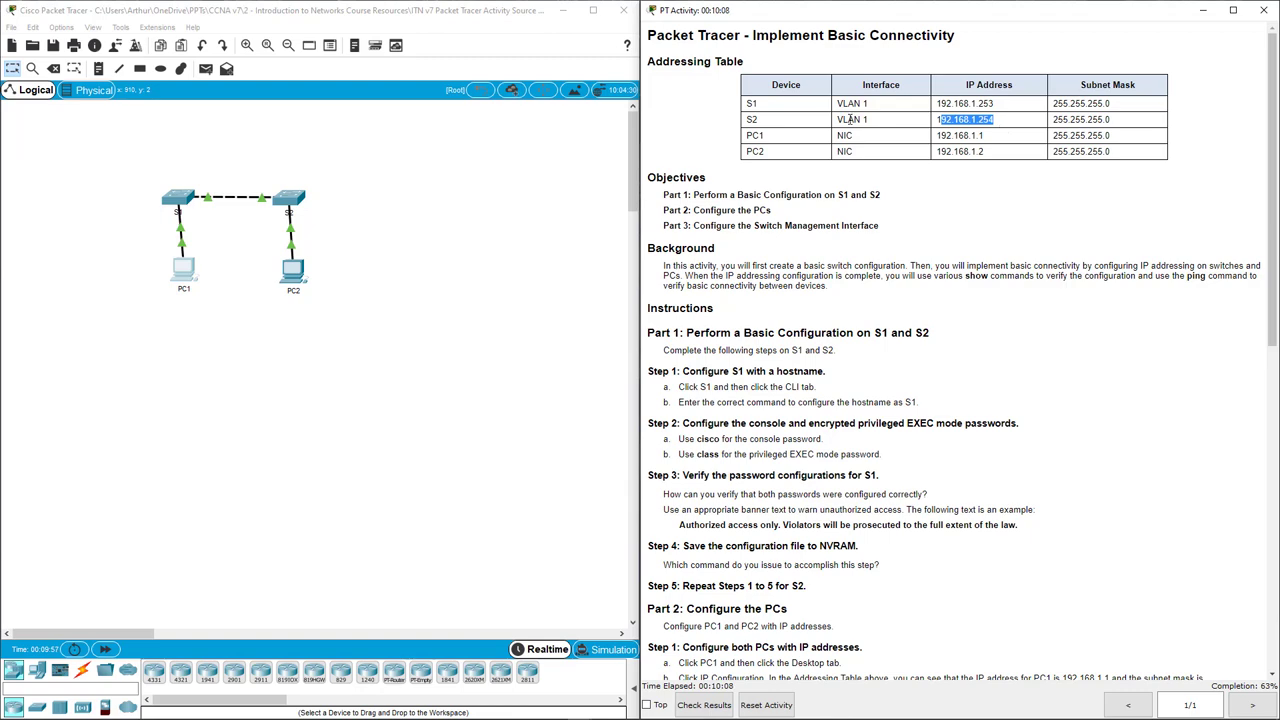
pyautogui.scroll(-10, 888, 305)
pyautogui.scroll(-3, 884, 308)
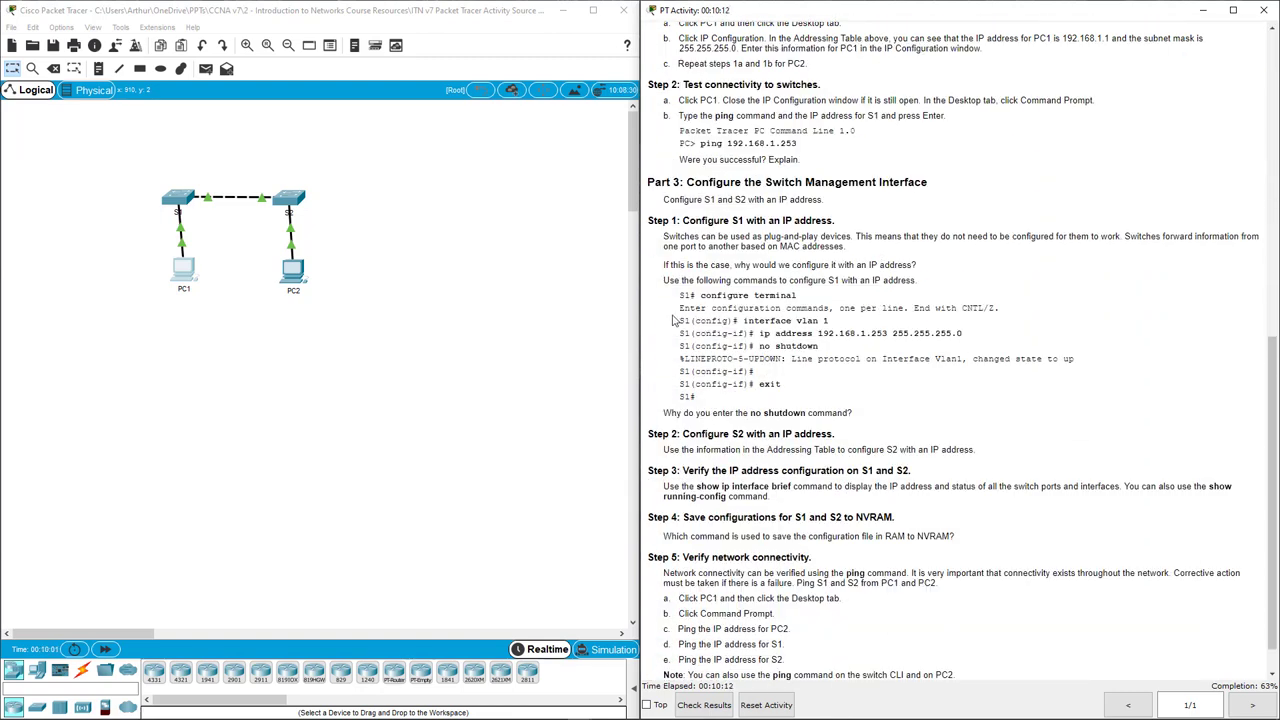
pyautogui.moveTo(677, 308); pyautogui.dragTo(843, 355)
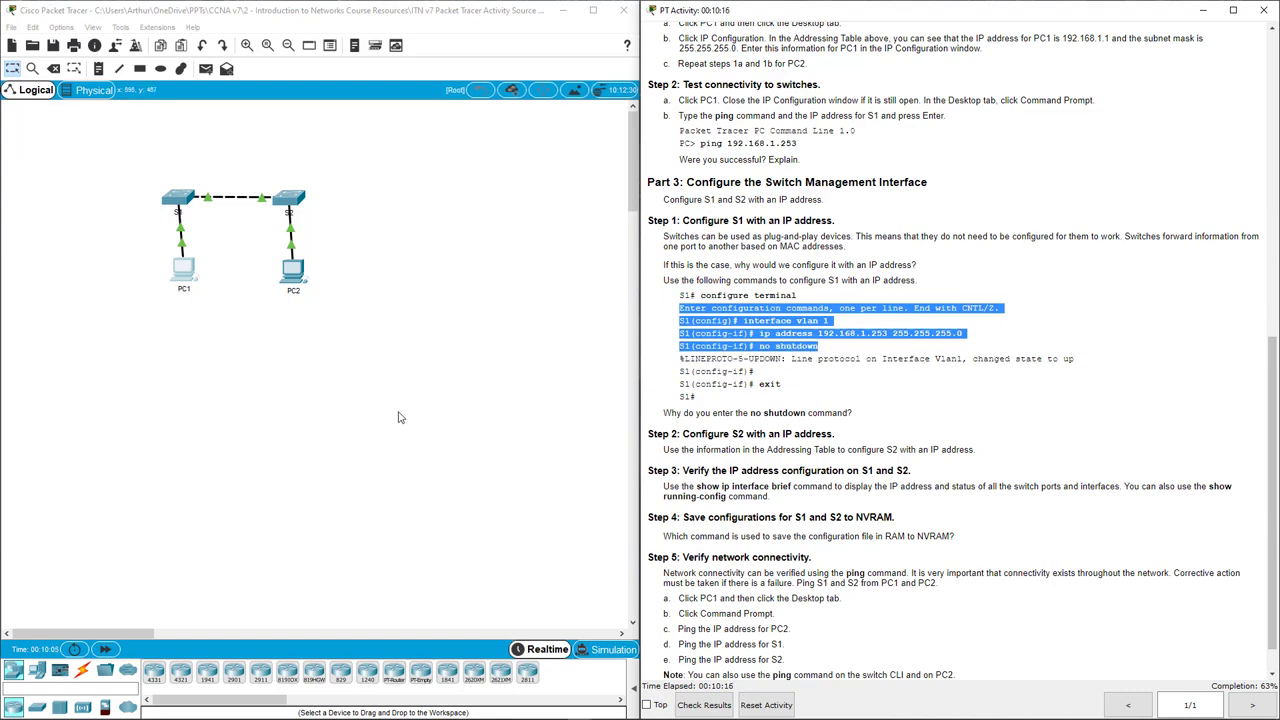
pyautogui.click(180, 200)
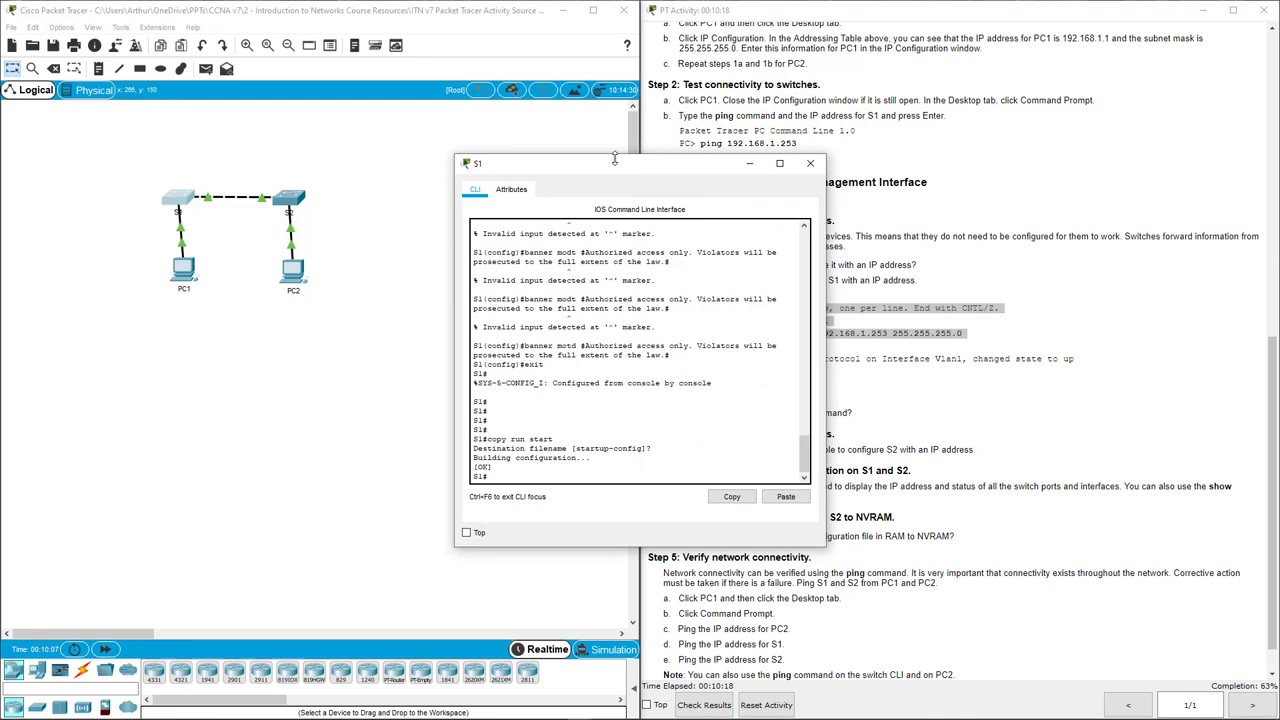
# Give S1's interface VLAN 1 address 192.168.1.253 255.255.255.0 with no shutdown, then close S1.
pyautogui.moveTo(614, 158); pyautogui.dragTo(481, 145)
pyautogui.press('Return')
pyautogui.press('Return')
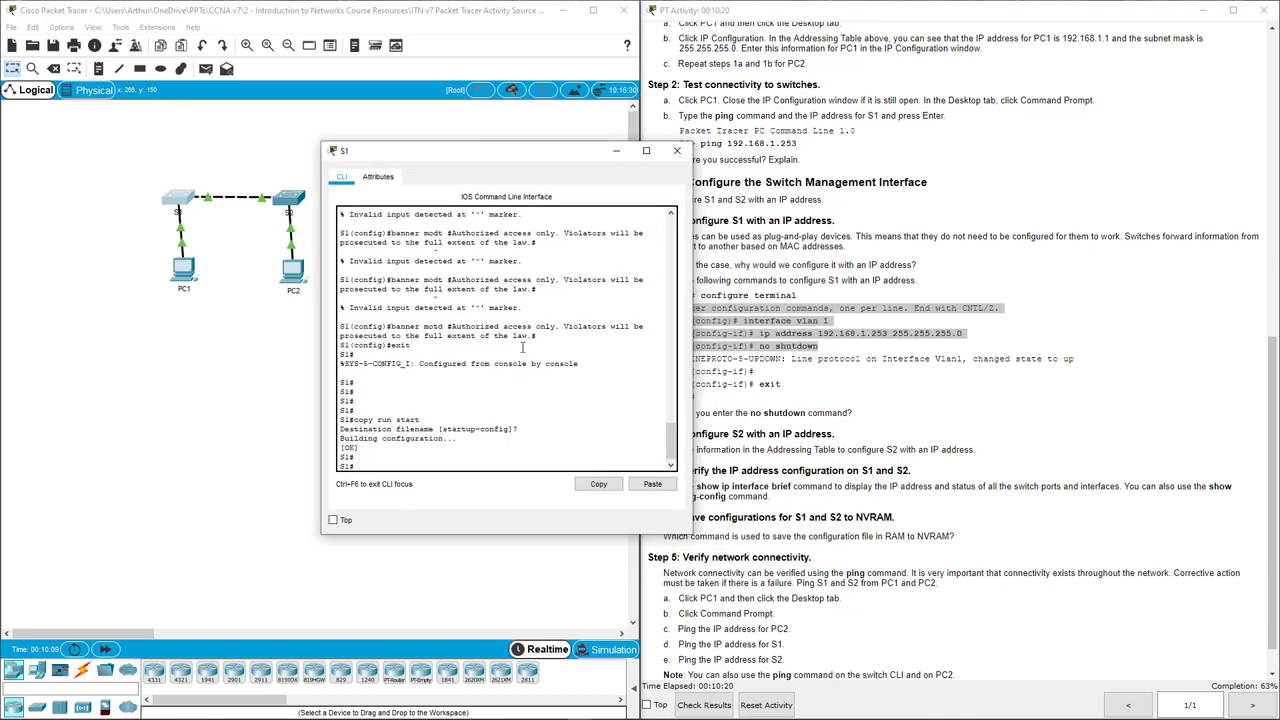
pyautogui.write('conf t')
pyautogui.press('Return')
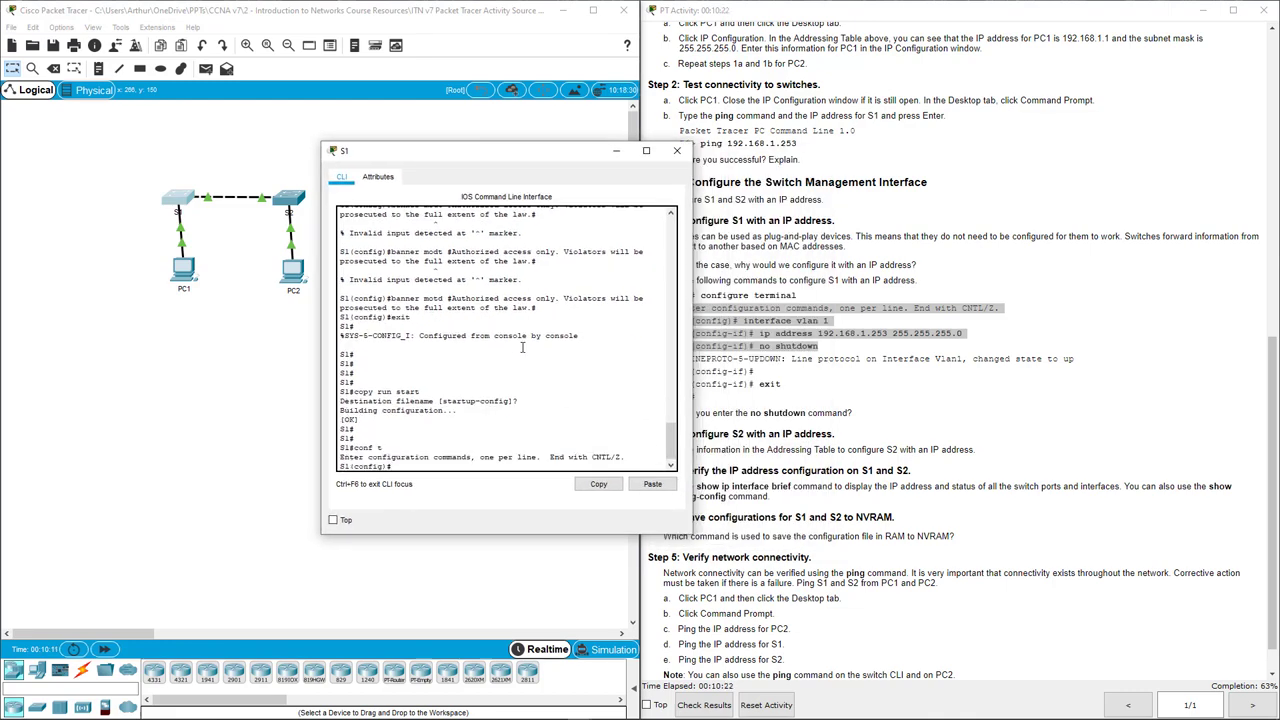
pyautogui.write('int vlan 1')
pyautogui.press('Return')
pyautogui.write('ip a')
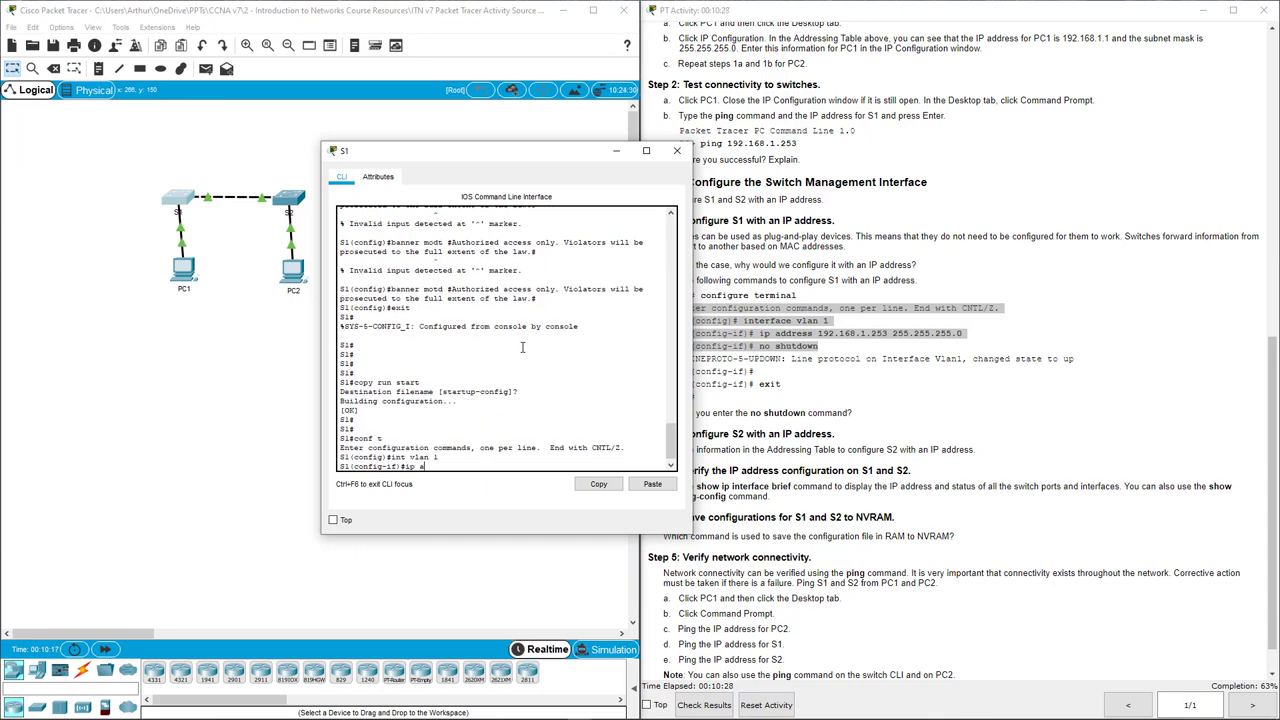
pyautogui.write('dd 192.168.1.253 255.255.25.5.0')
pyautogui.press('Return')
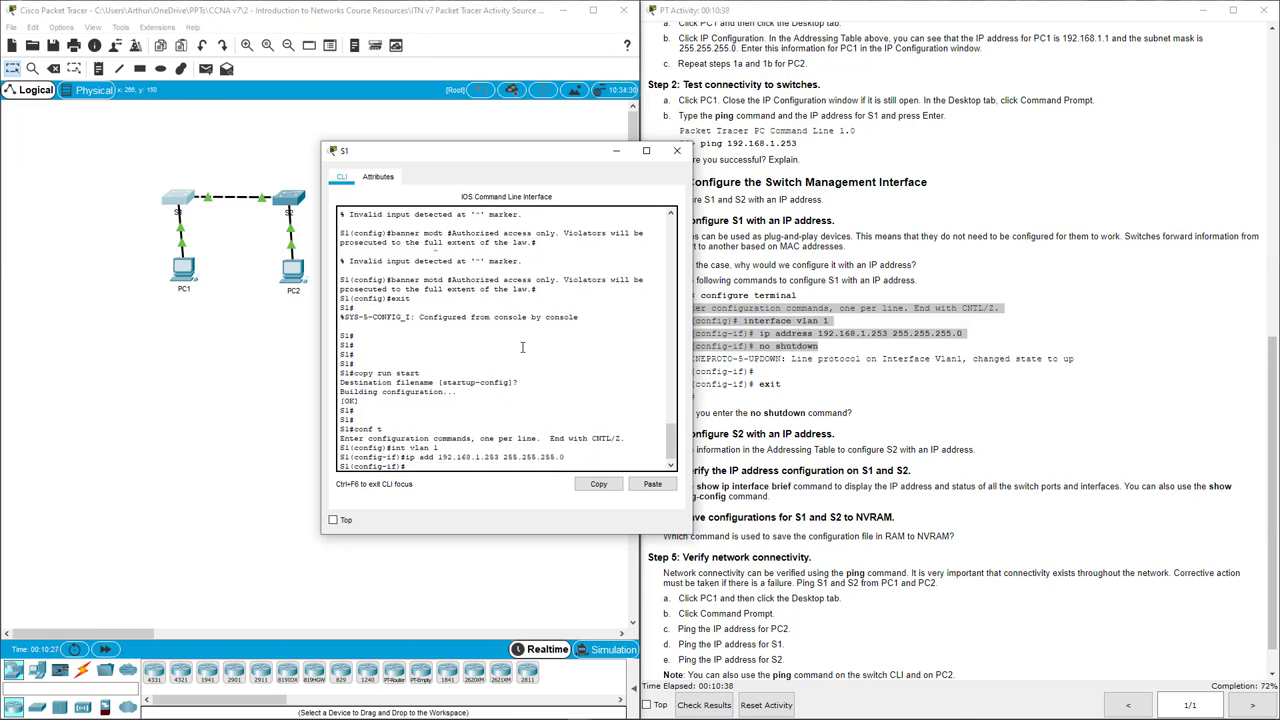
pyautogui.write('no sh')
pyautogui.press('Return')
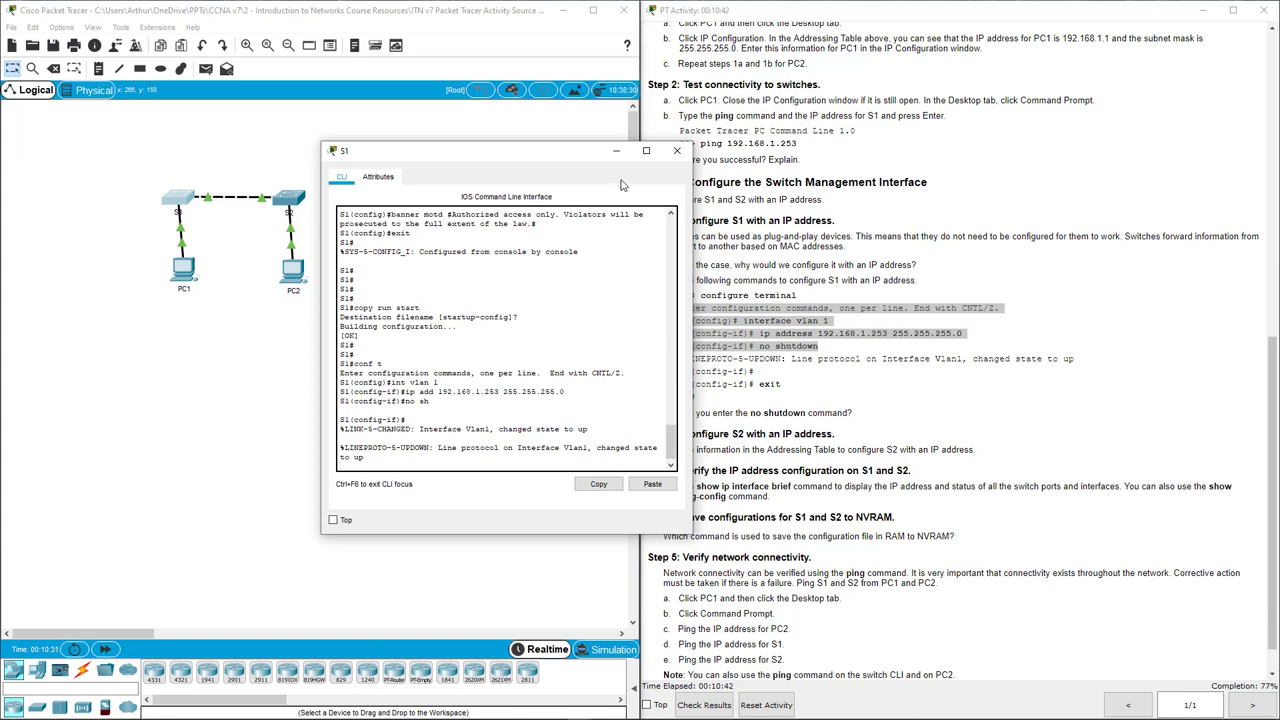
pyautogui.click(677, 150)
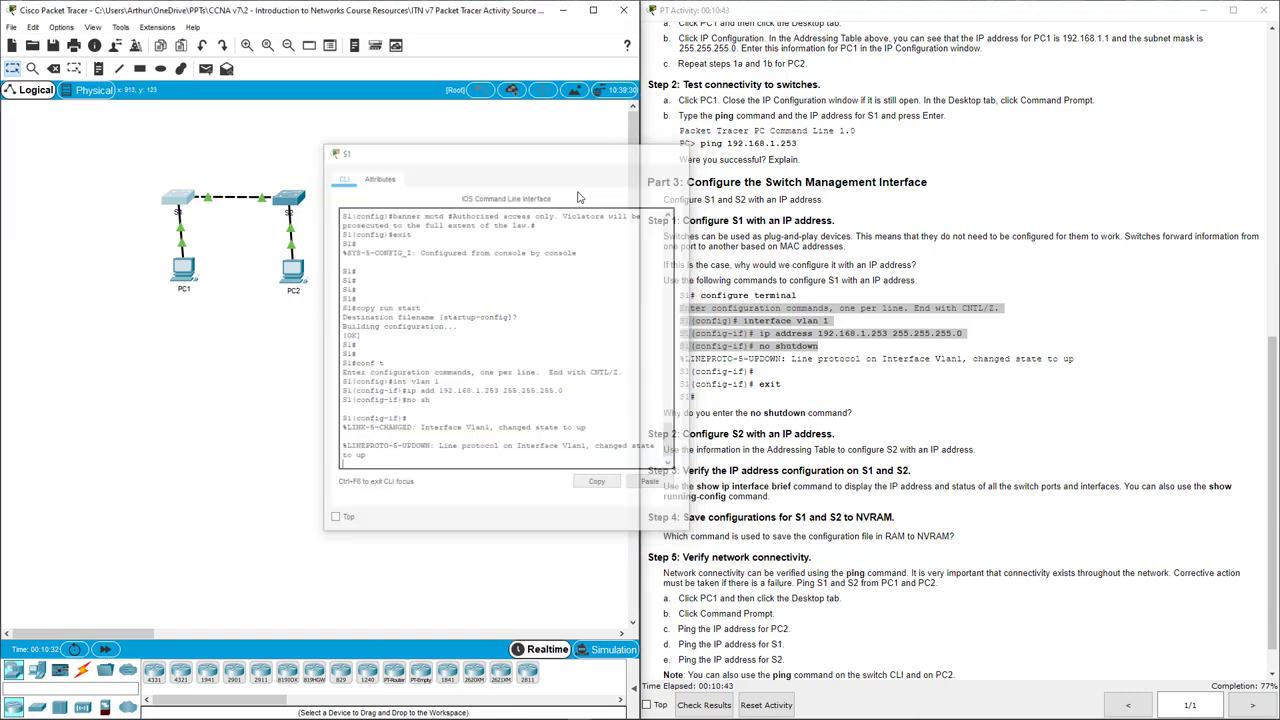
# On S2, use conf t and int vlan 1 to set 192.168.1.254 255.255.255.0, no shutdown, then close.
pyautogui.click(289, 203)
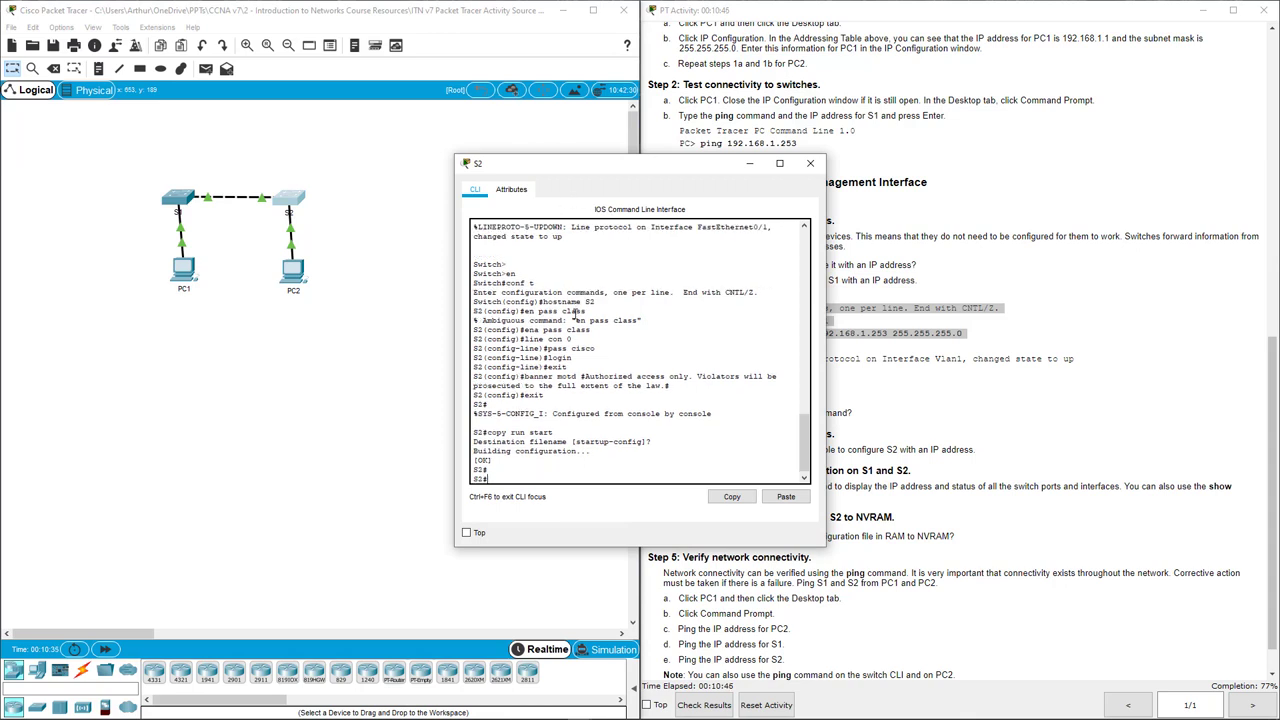
pyautogui.press('Return')
pyautogui.write('conf t')
pyautogui.press('Return')
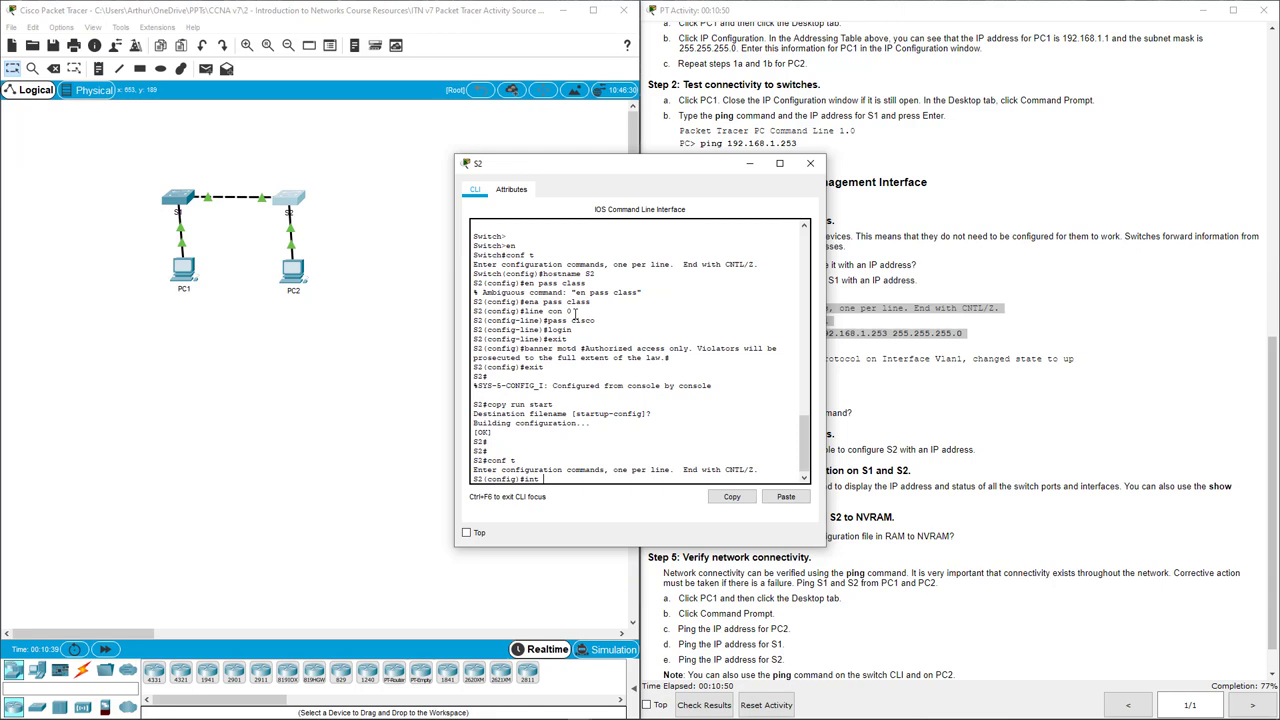
pyautogui.write('int vlan 1')
pyautogui.press('Return')
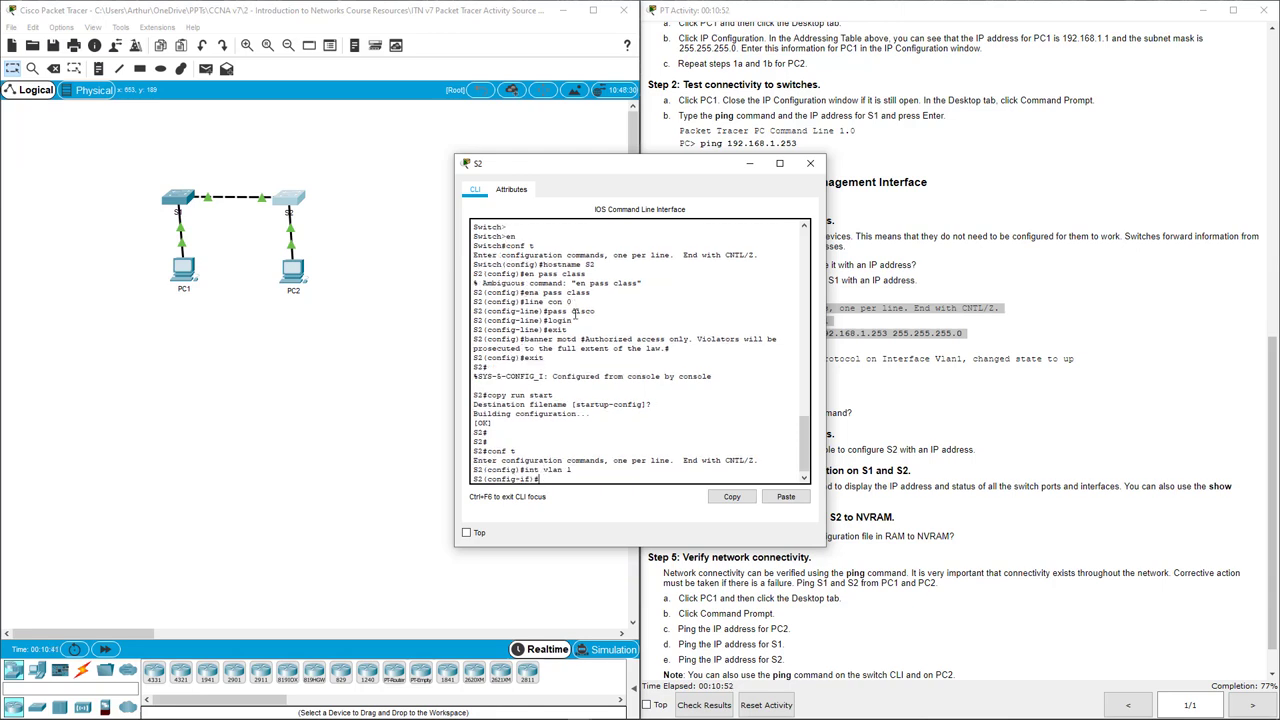
pyautogui.write('ip add 192.168.1.254 255.255.255.0')
pyautogui.press('Return')
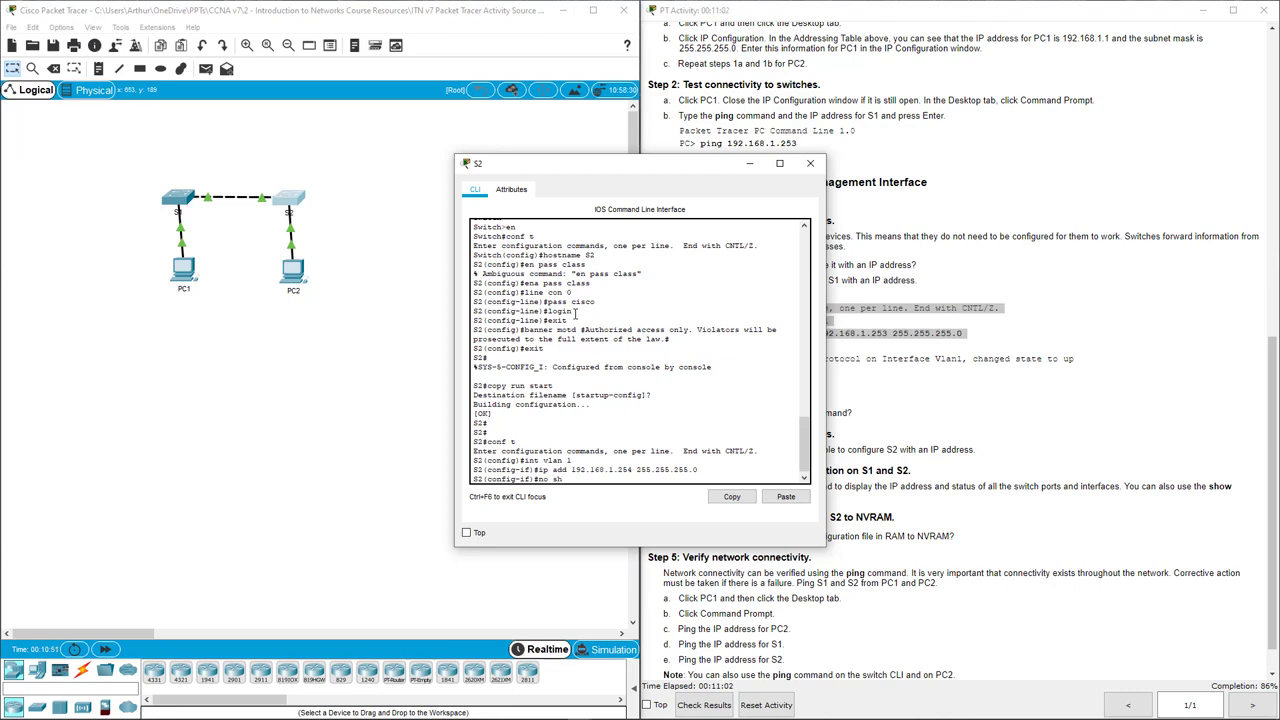
pyautogui.write('no sh')
pyautogui.press('Return')
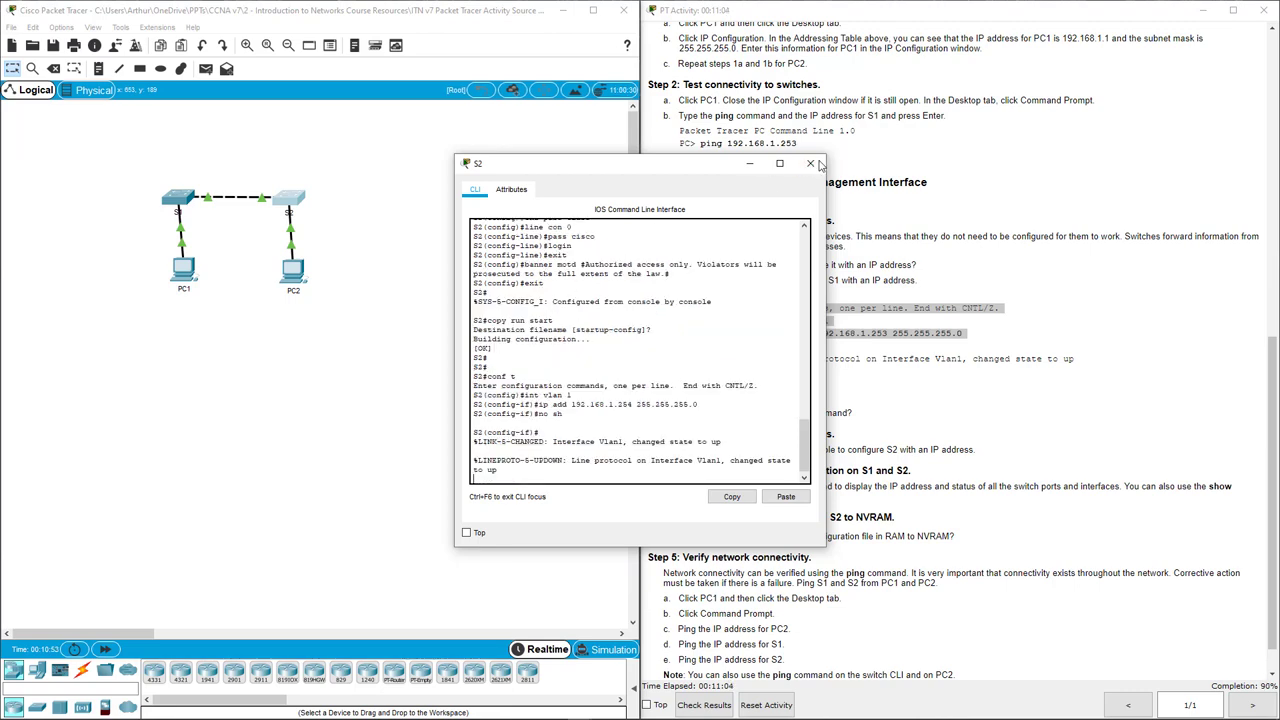
pyautogui.click(810, 163)
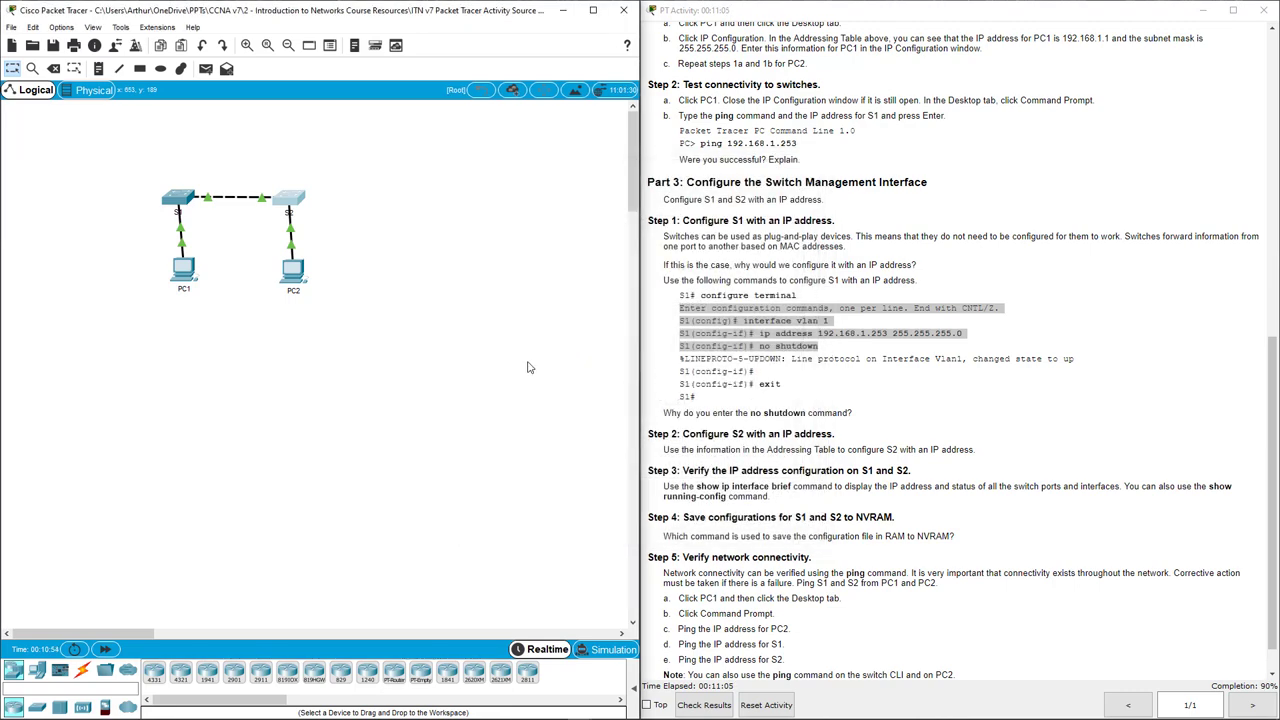
# Ping 192.168.1.253 and 192.168.1.254 from PC1, each returning 3 of 4 replies, then close PC1.
pyautogui.click(184, 274)
pyautogui.click(776, 240)
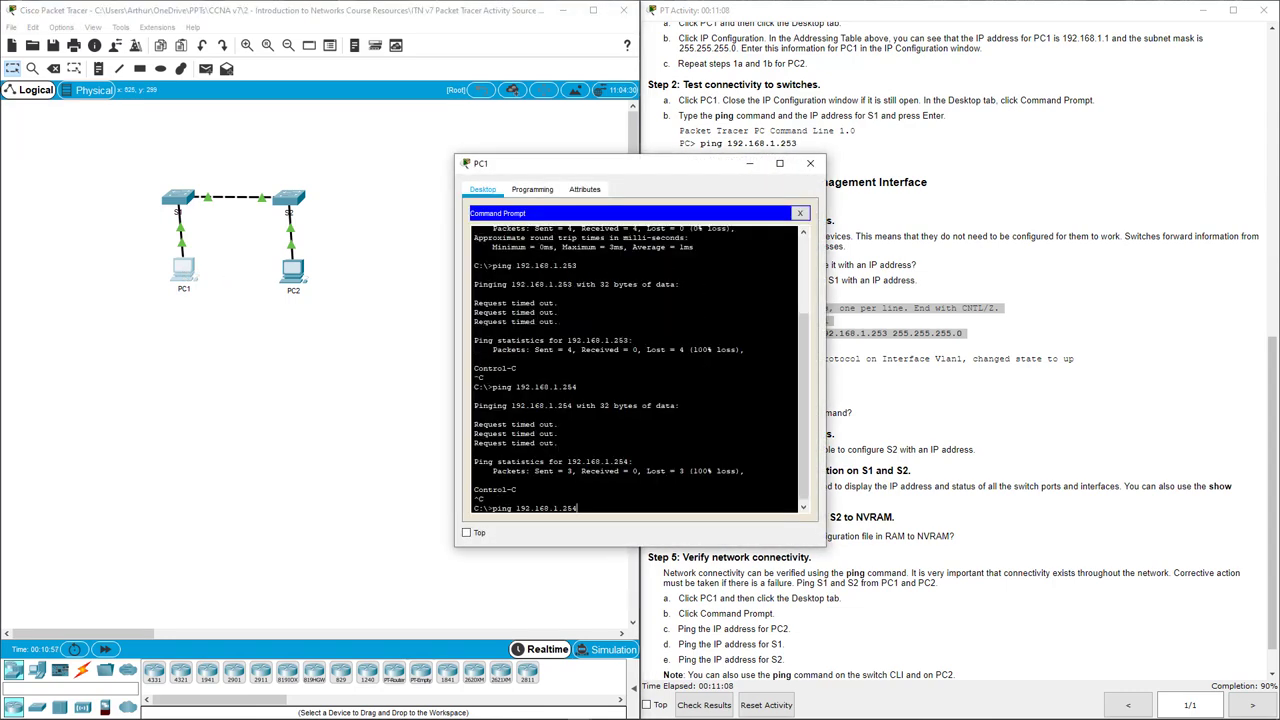
pyautogui.press('Return')
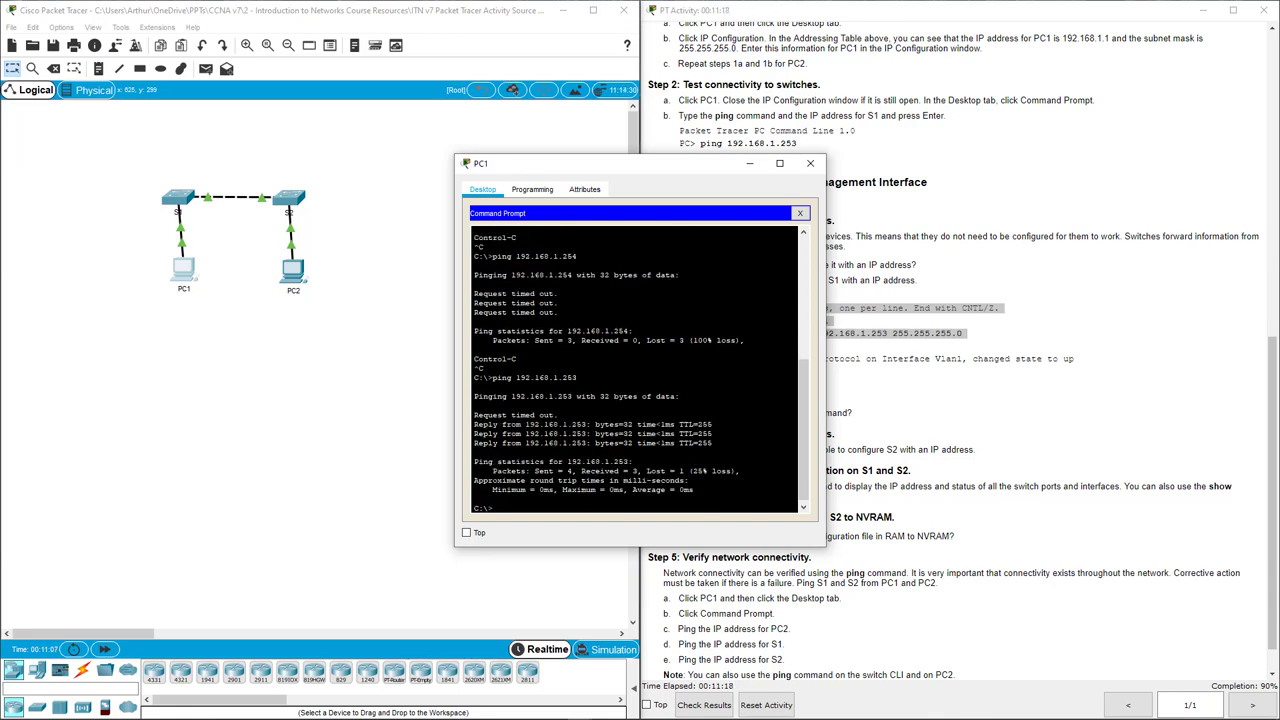
pyautogui.press('Up')
pyautogui.press('Up')
pyautogui.press('Return')
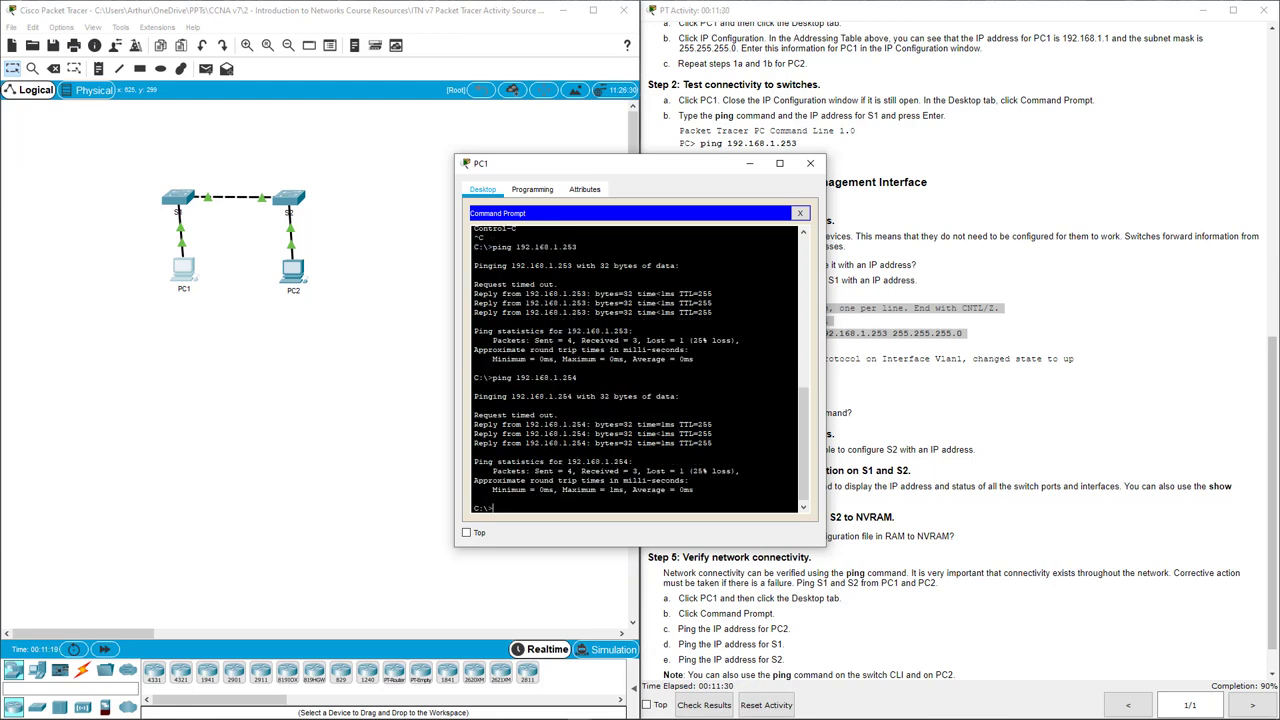
pyautogui.moveTo(712, 444); pyautogui.dragTo(503, 415)
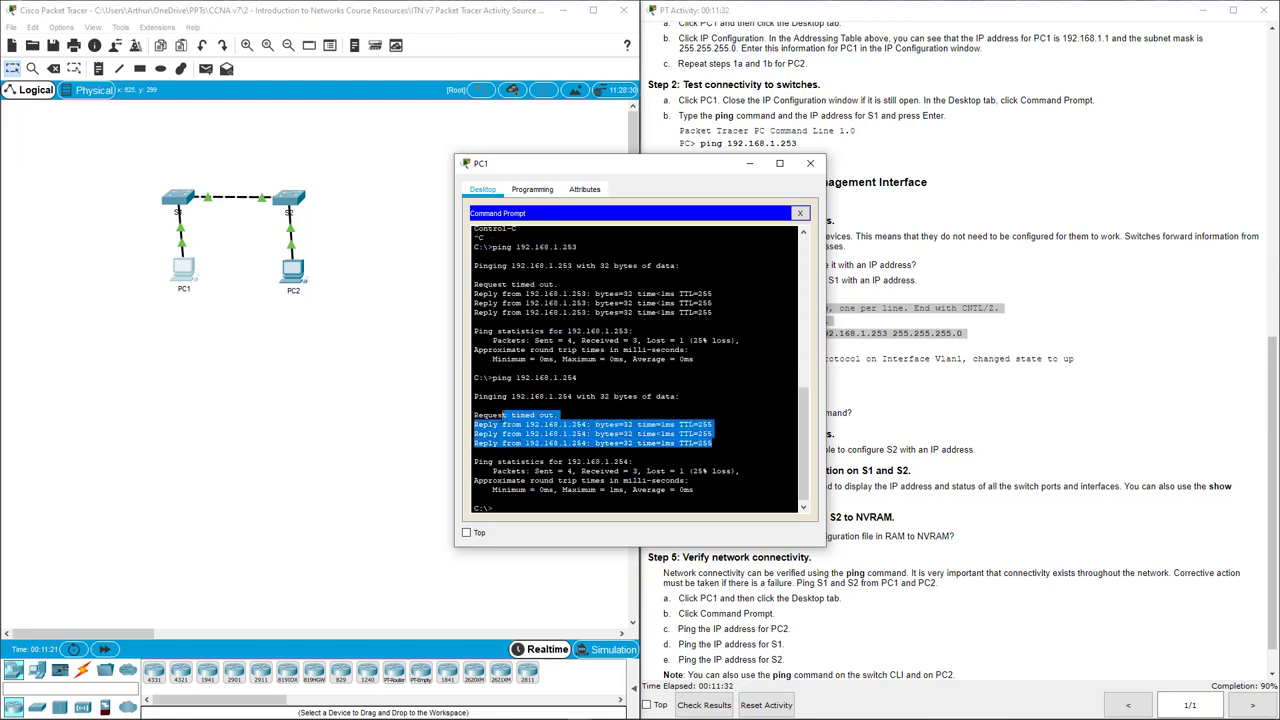
pyautogui.click(810, 163)
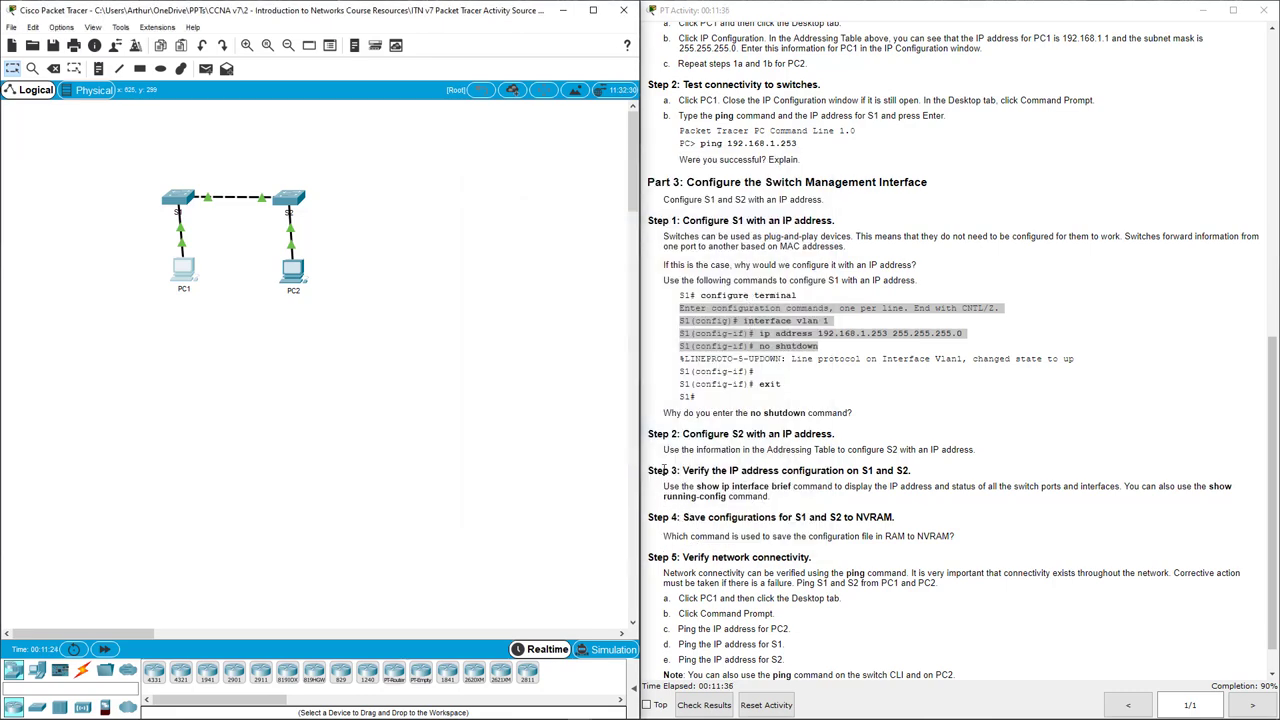
pyautogui.moveTo(679, 382); pyautogui.dragTo(750, 404)
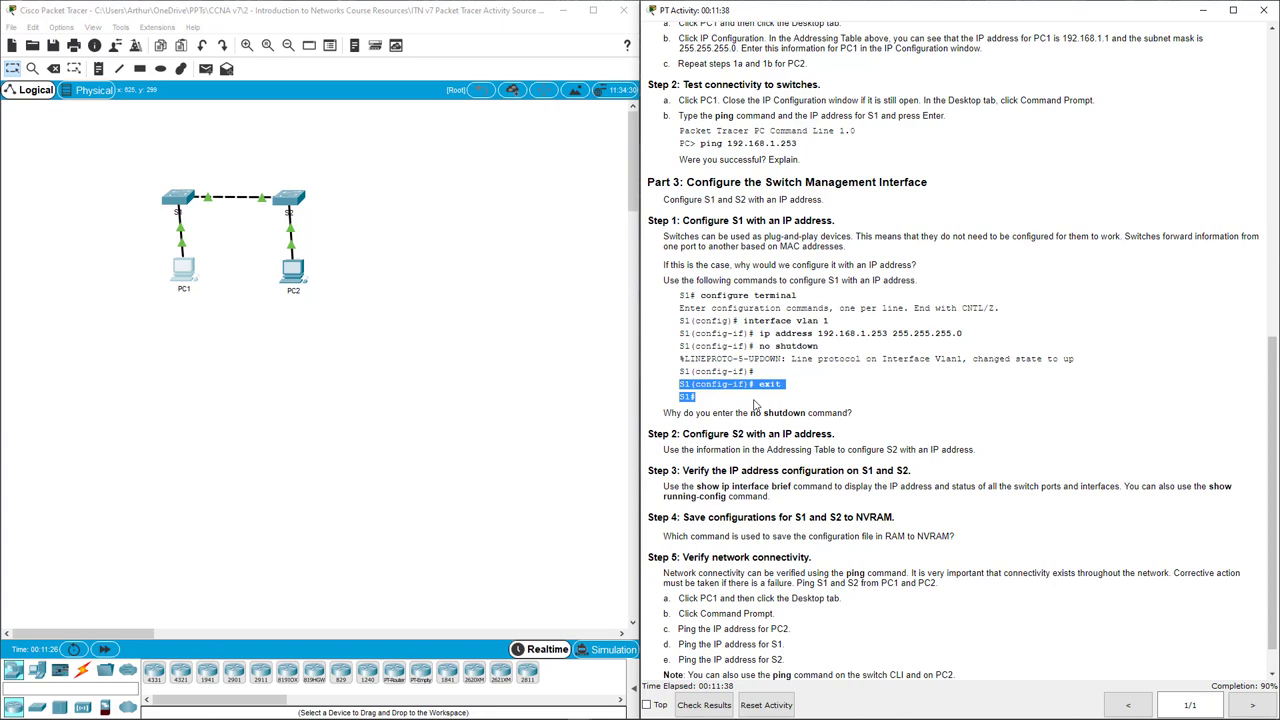
pyautogui.click(671, 438)
pyautogui.moveTo(663, 450); pyautogui.dragTo(983, 454)
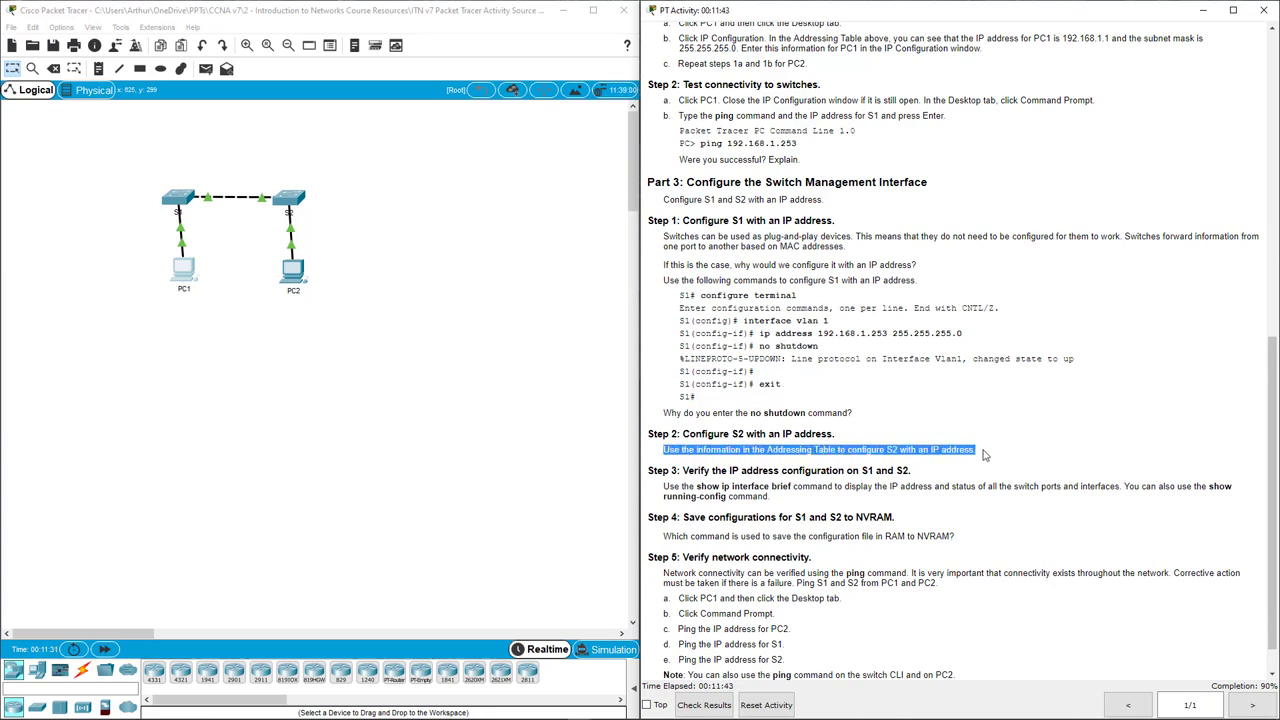
pyautogui.click(667, 487)
pyautogui.moveTo(667, 487); pyautogui.dragTo(802, 505)
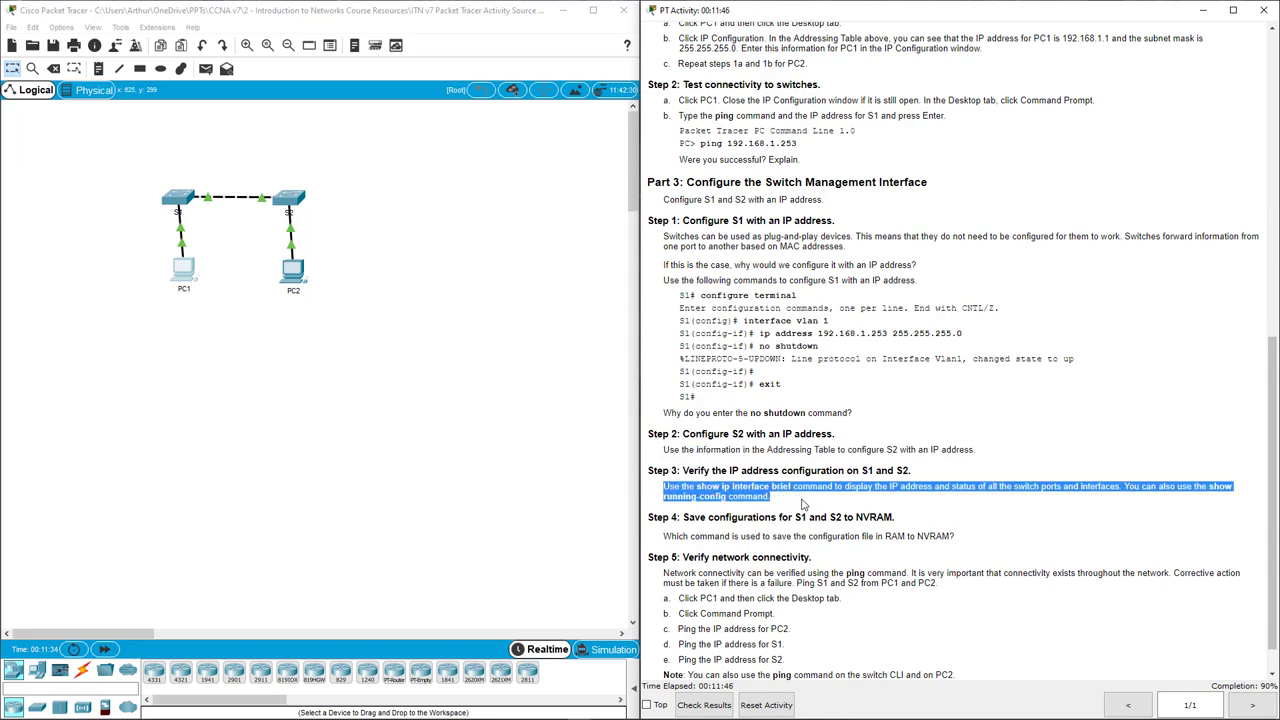
pyautogui.click(802, 505)
pyautogui.scroll(-1, 802, 505)
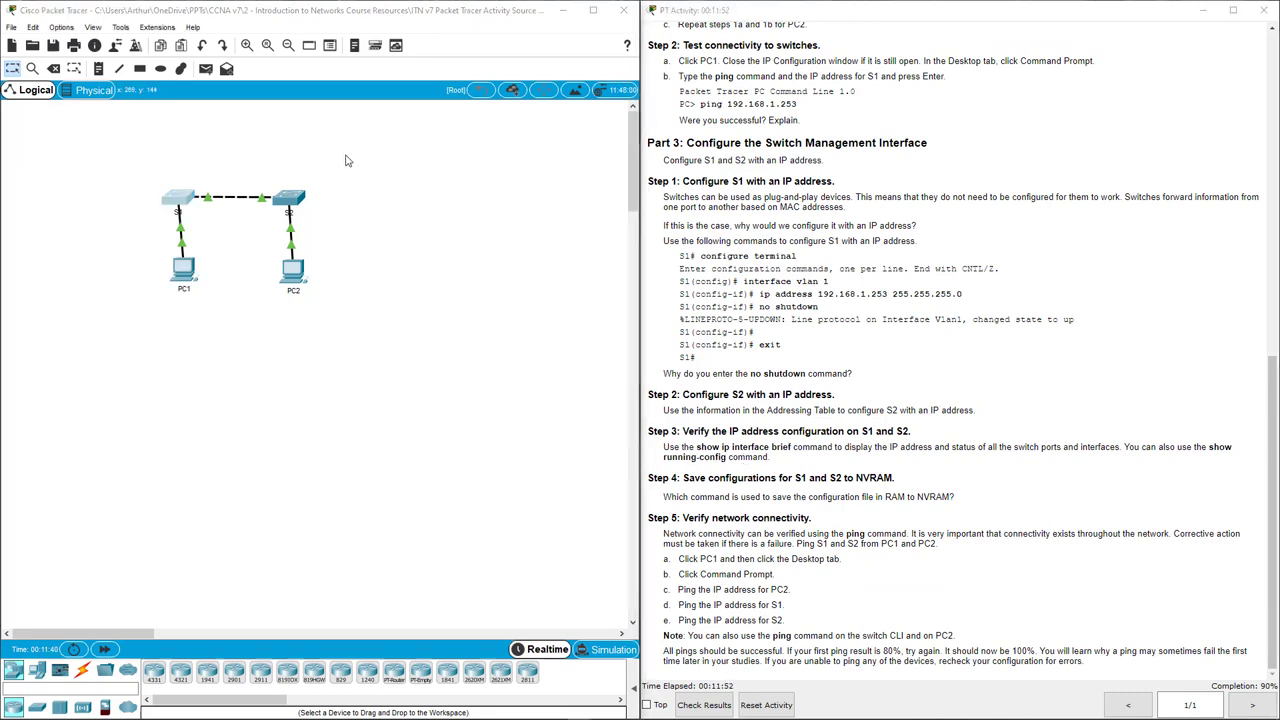
# Exit to privileged mode on S1 and run show ip int brief, confirming Vlan1 is up.
pyautogui.click(181, 202)
pyautogui.moveTo(520, 148); pyautogui.dragTo(390, 157)
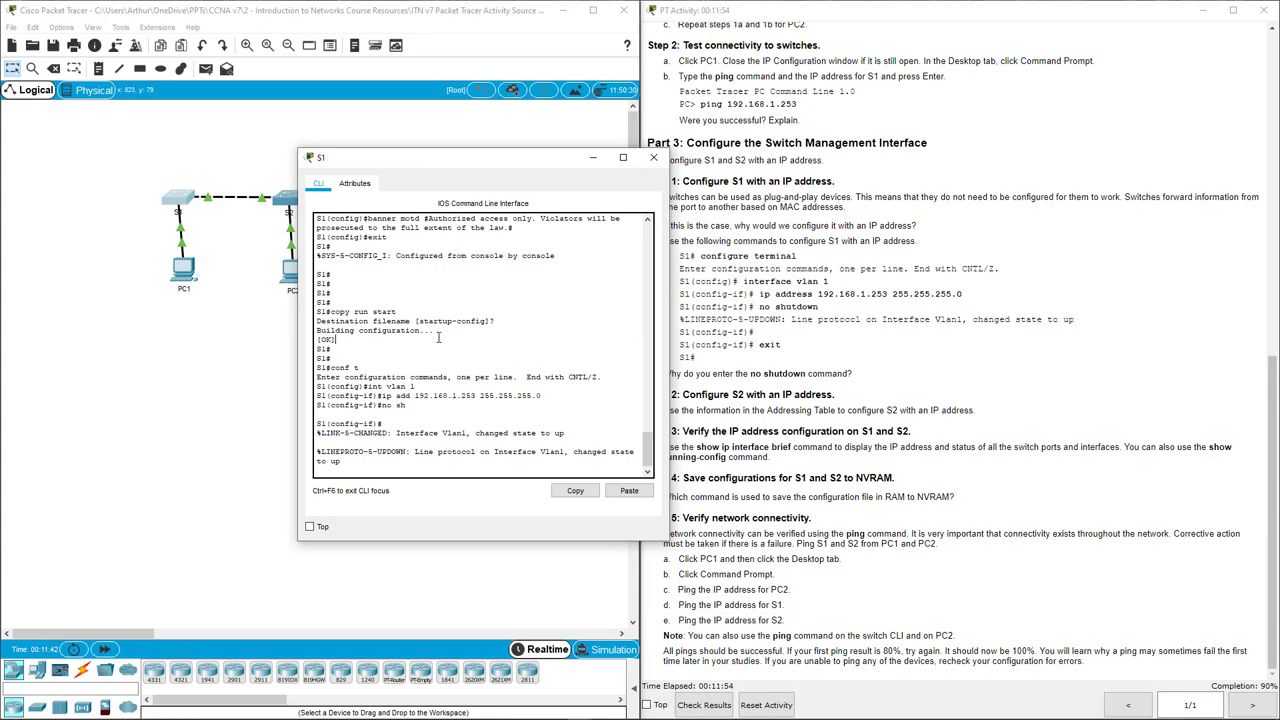
pyautogui.press('Return')
pyautogui.press('Return')
pyautogui.write('exi')
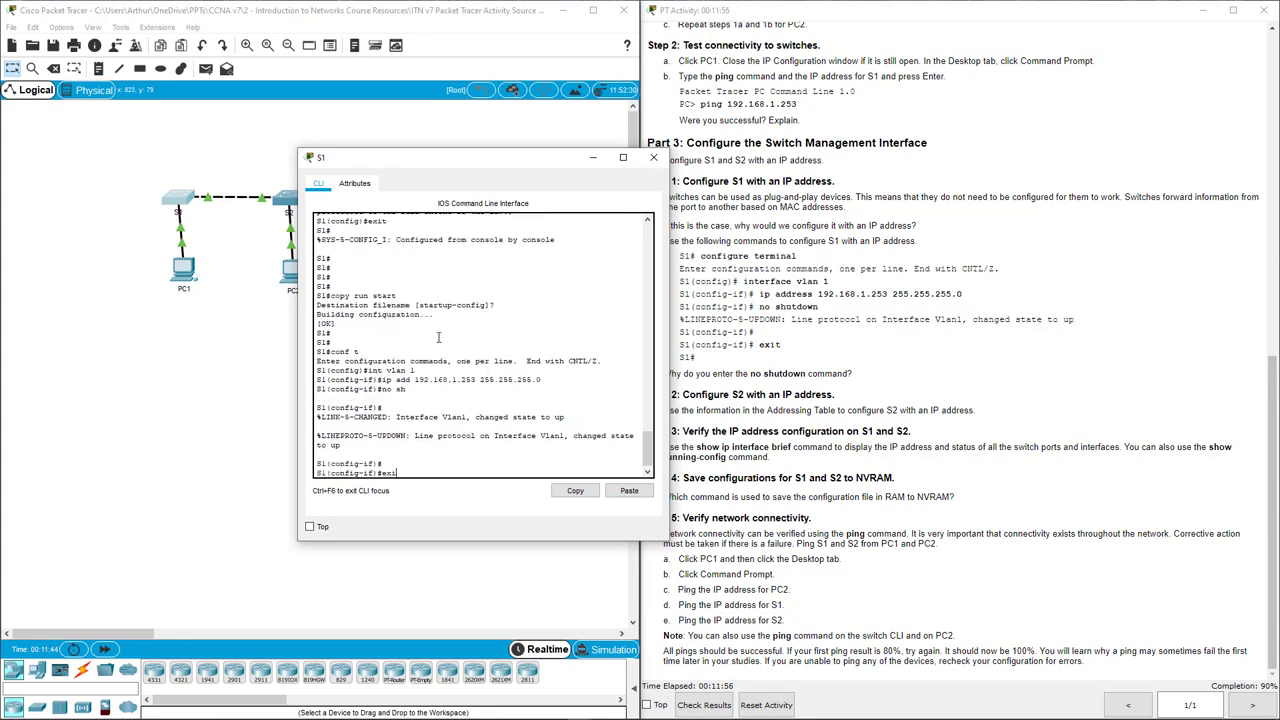
pyautogui.write('t')
pyautogui.press('Return')
pyautogui.write('exit')
pyautogui.press('Return')
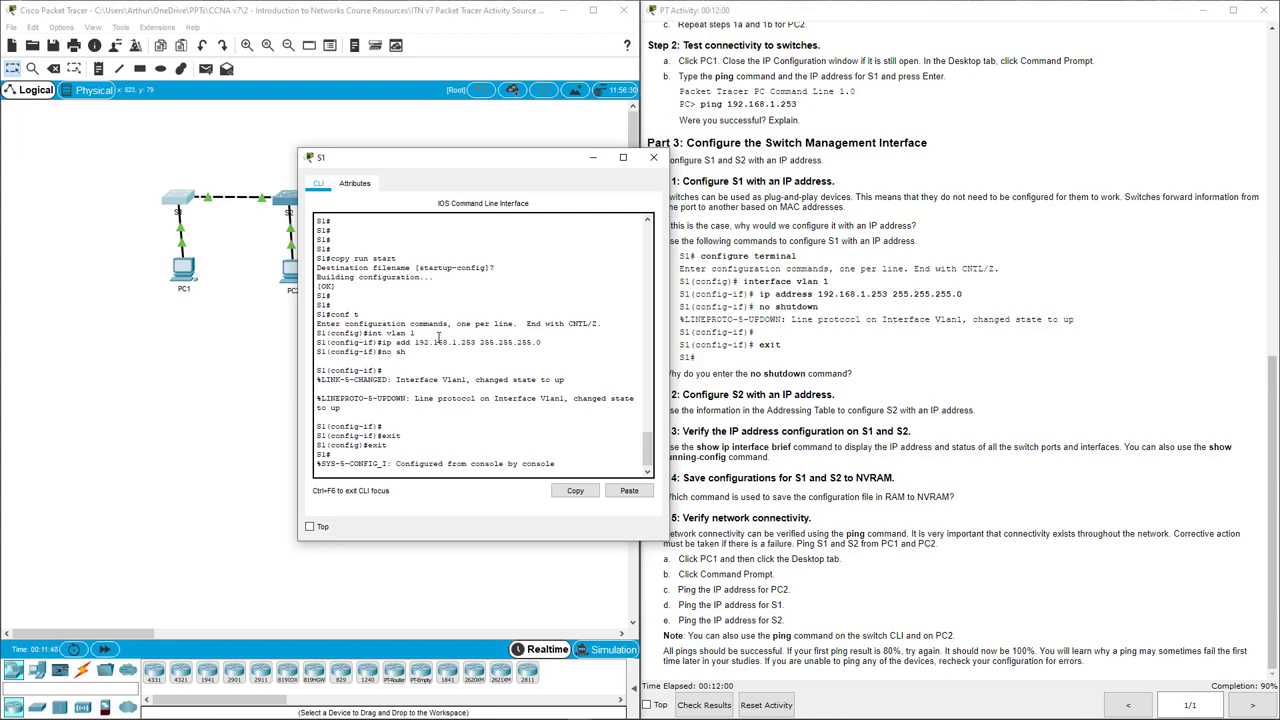
pyautogui.write('show ip int ')
pyautogui.write('rief')
pyautogui.press('Return')
pyautogui.press('space')
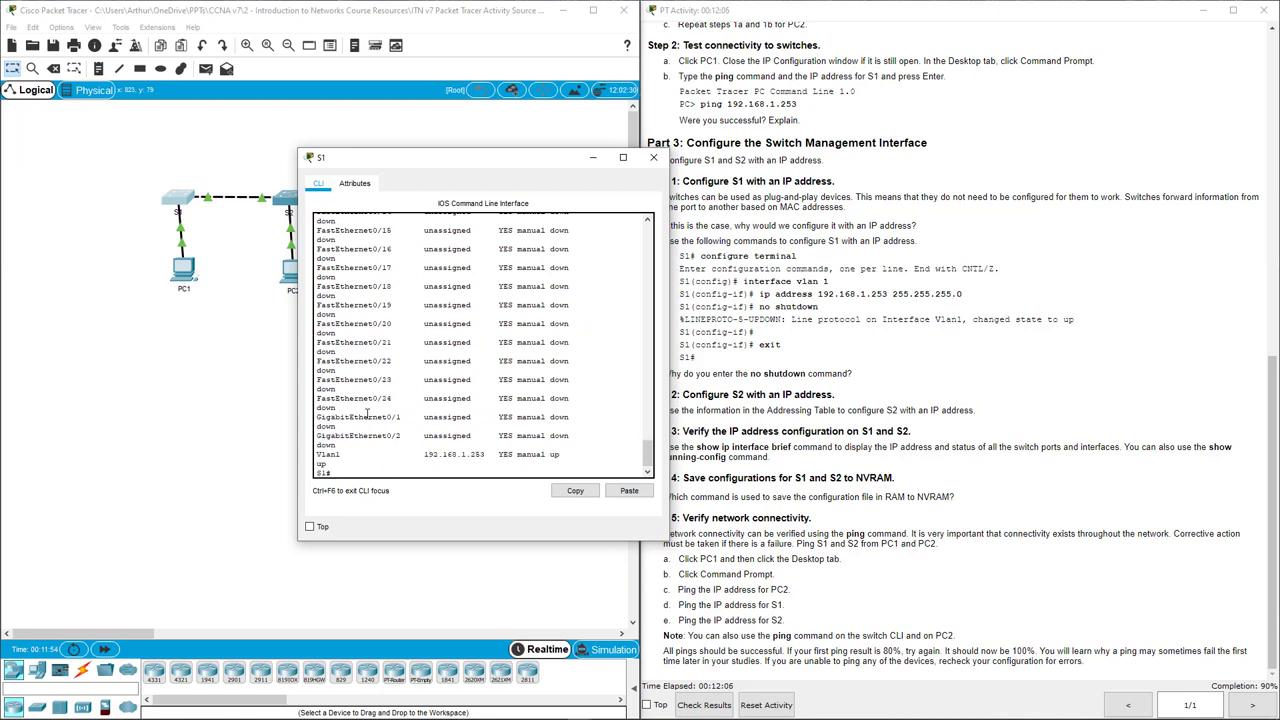
pyautogui.moveTo(317, 455); pyautogui.dragTo(563, 455)
pyautogui.click(563, 455)
pyautogui.doubleClick(552, 455)
pyautogui.moveTo(492, 160); pyautogui.dragTo(444, 155)
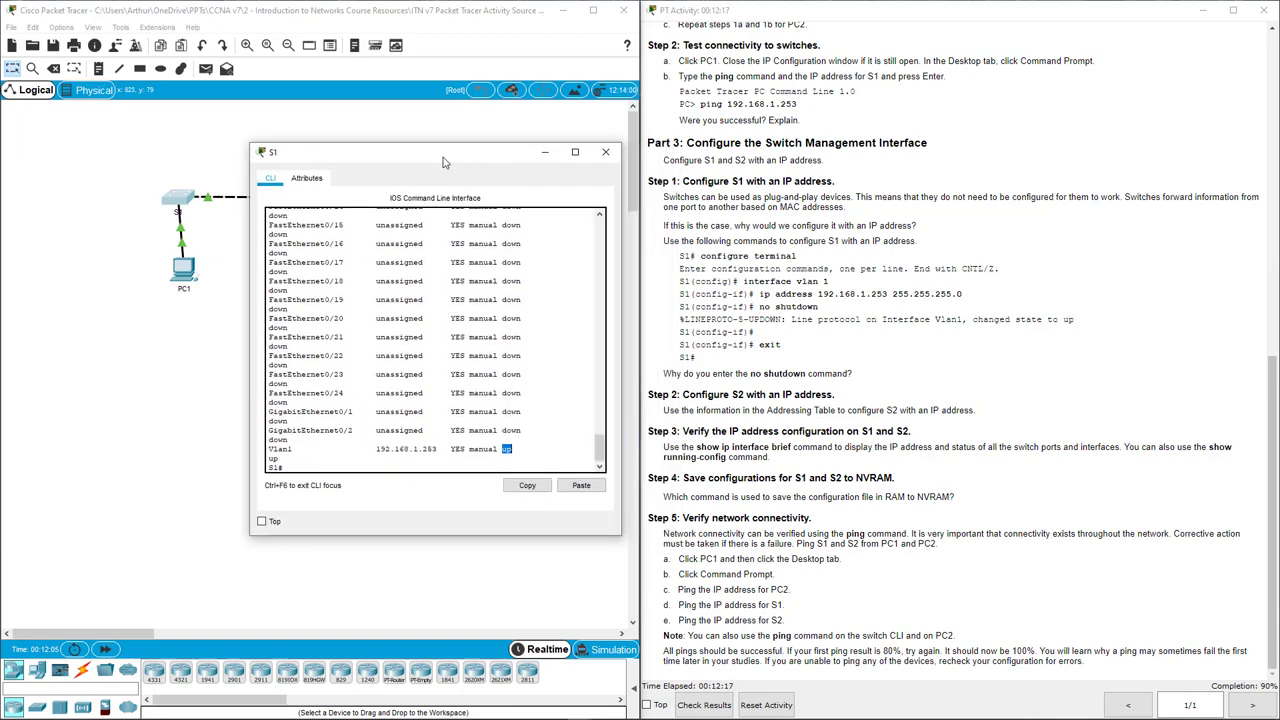
pyautogui.click(355, 469)
# Run show run on S1 to confirm Vlan1 holds 192.168.1.253, then close S1's window.
pyautogui.press('Return')
pyautogui.press('Return')
pyautogui.press('Return')
pyautogui.press('Return')
pyautogui.press('Return')
pyautogui.press('Return')
pyautogui.press('Return')
pyautogui.press('Return')
pyautogui.press('Return')
pyautogui.press('Return')
pyautogui.press('Return')
pyautogui.press('Return')
pyautogui.press('Return')
pyautogui.press('Return')
pyautogui.press('Return')
pyautogui.press('Return')
pyautogui.press('Return')
pyautogui.press('Return')
pyautogui.press('Return')
pyautogui.press('Return')
pyautogui.write('sh')
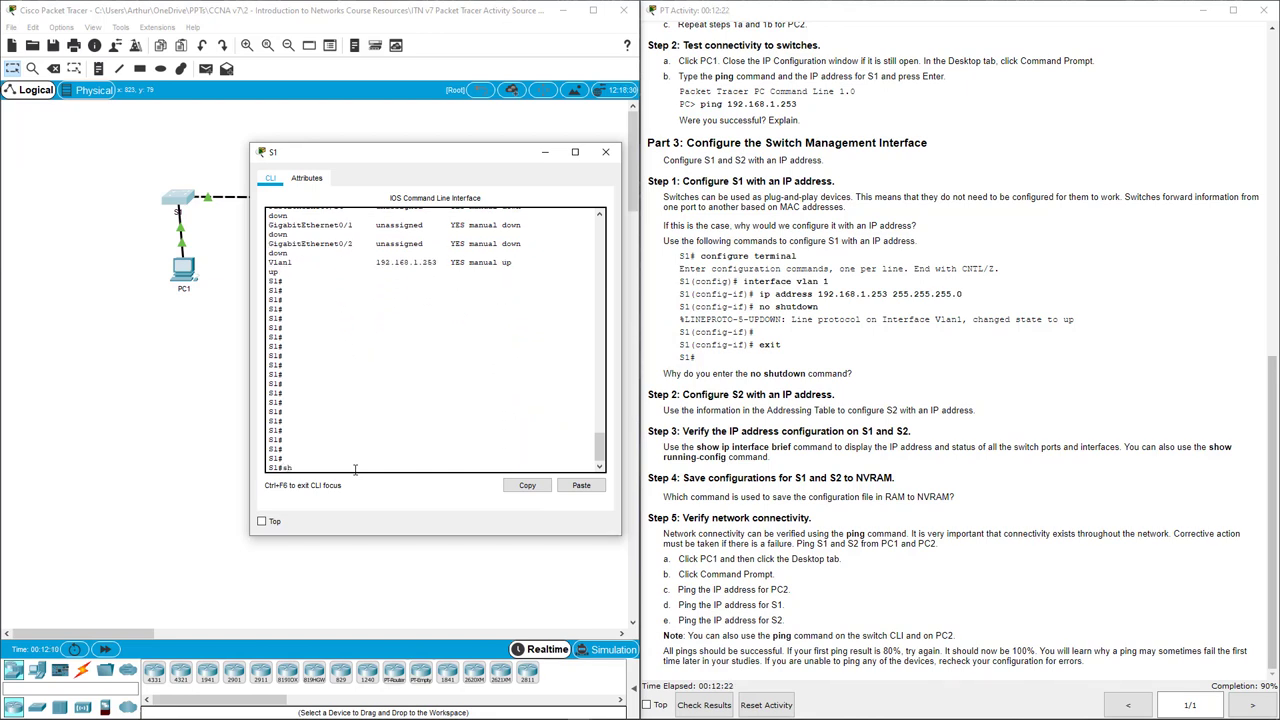
pyautogui.write('ow un')
pyautogui.press('Return')
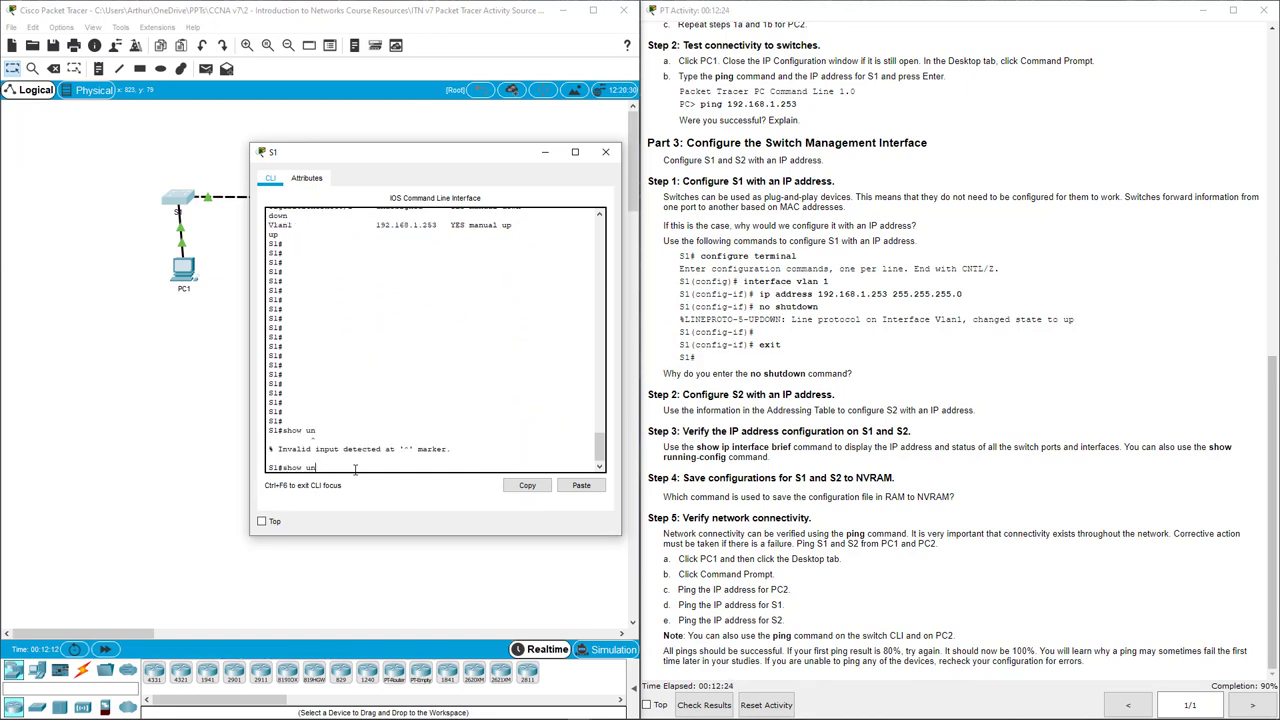
pyautogui.write('show run')
pyautogui.press('Return')
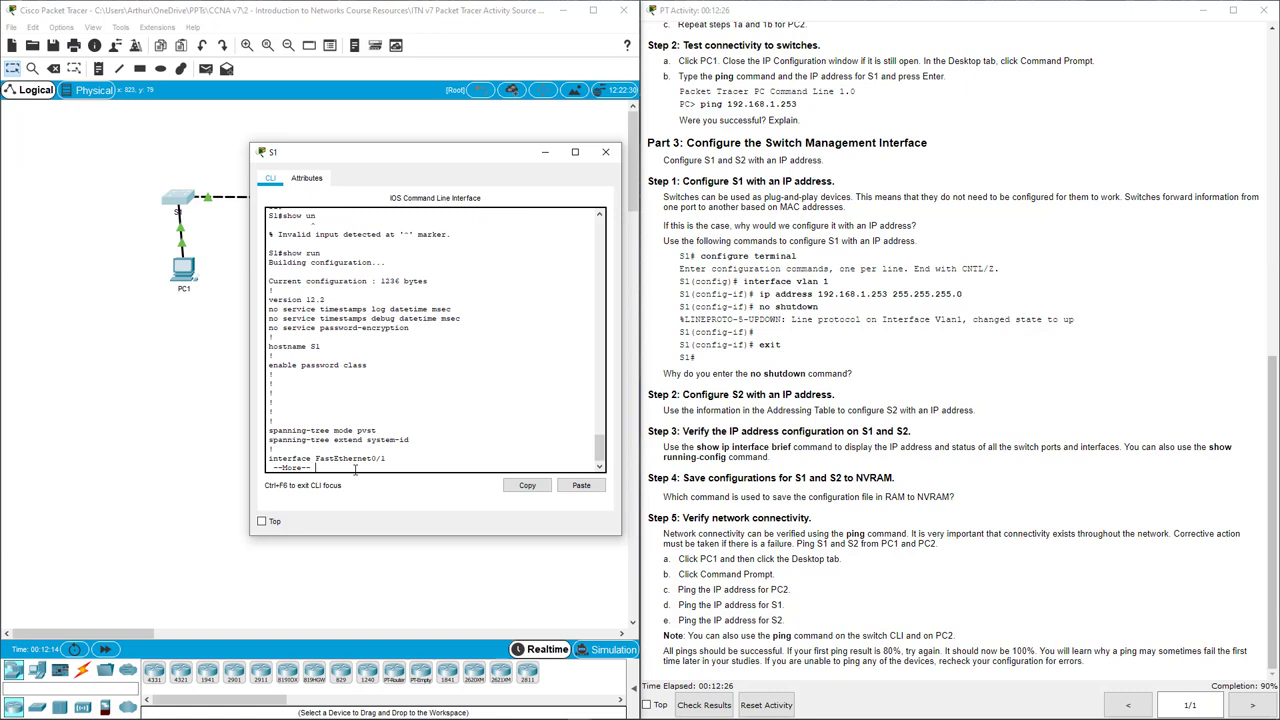
pyautogui.press('space')
pyautogui.press('space')
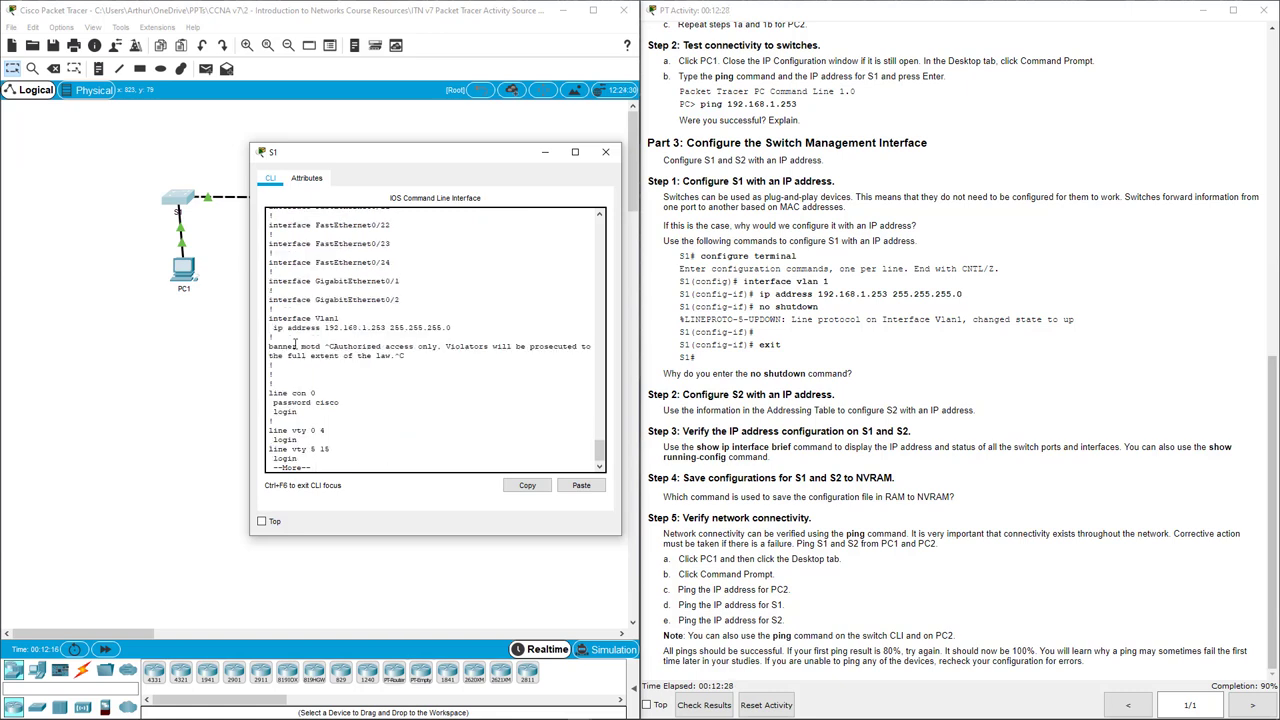
pyautogui.moveTo(473, 306); pyautogui.dragTo(482, 323)
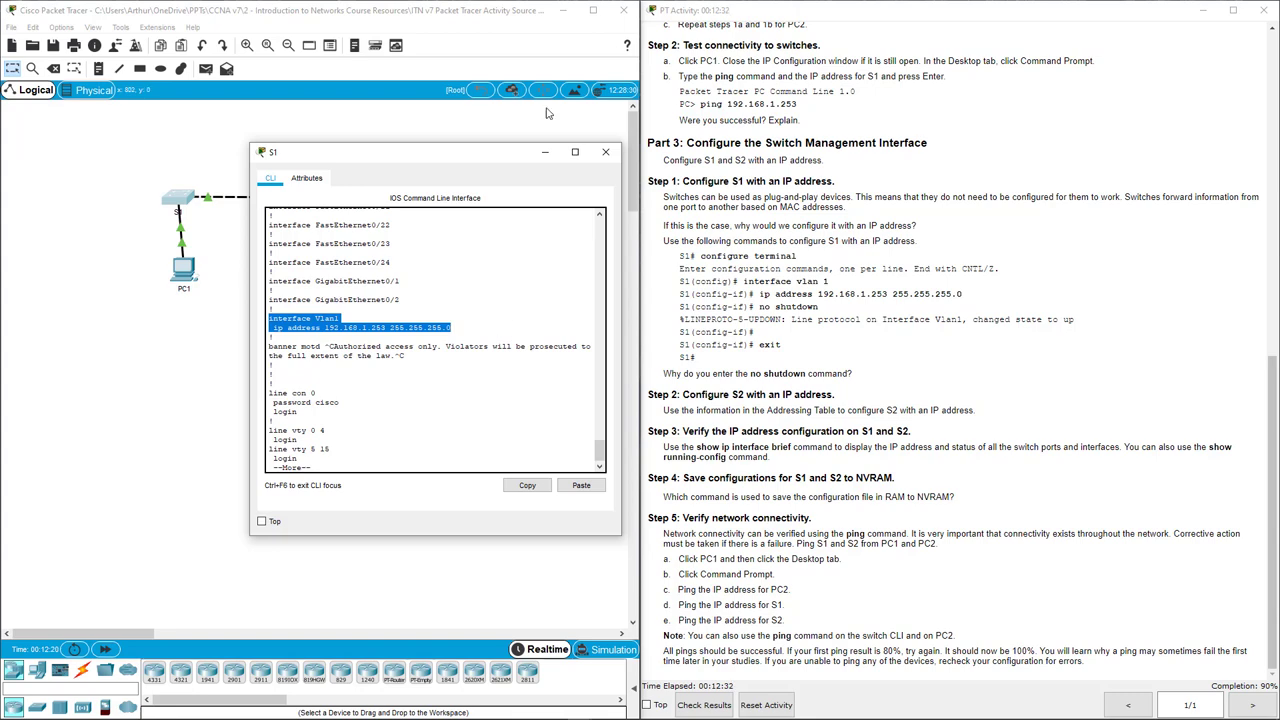
pyautogui.click(605, 152)
# Exit to privileged mode on S2 and run show ip int br, checking the Vlan1 line.
pyautogui.click(290, 200)
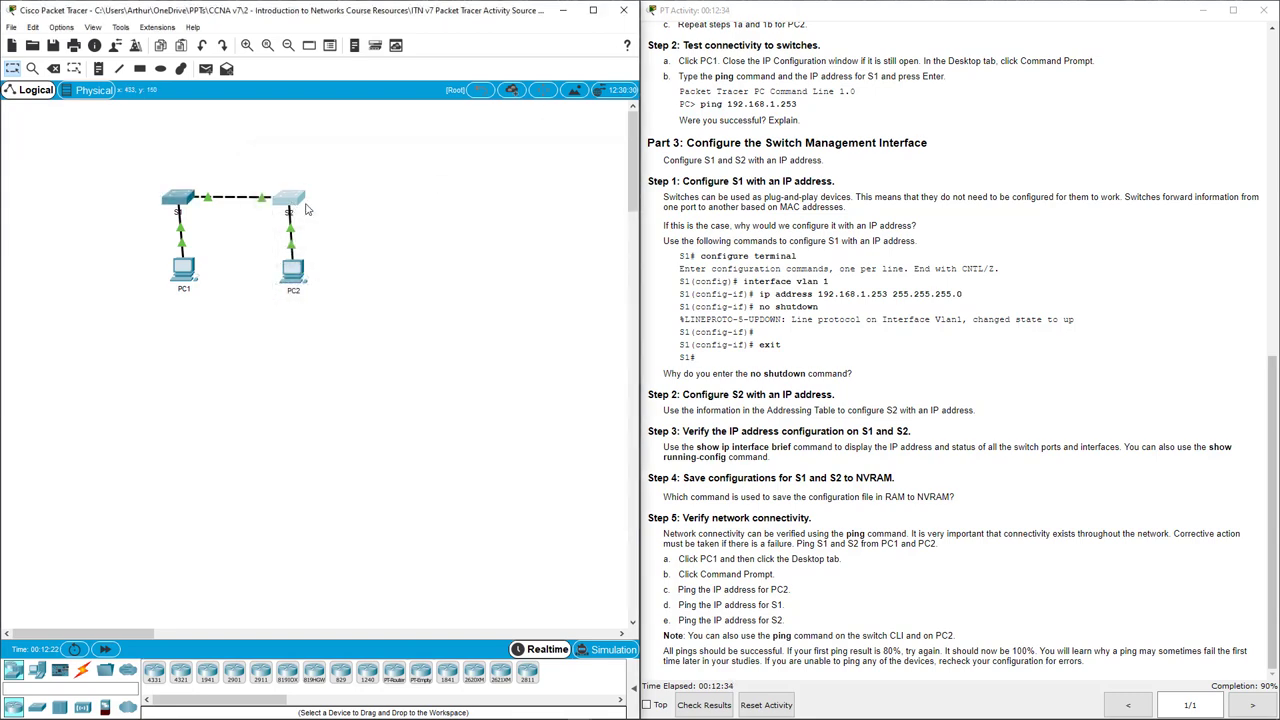
pyautogui.press('Return')
pyautogui.press('Return')
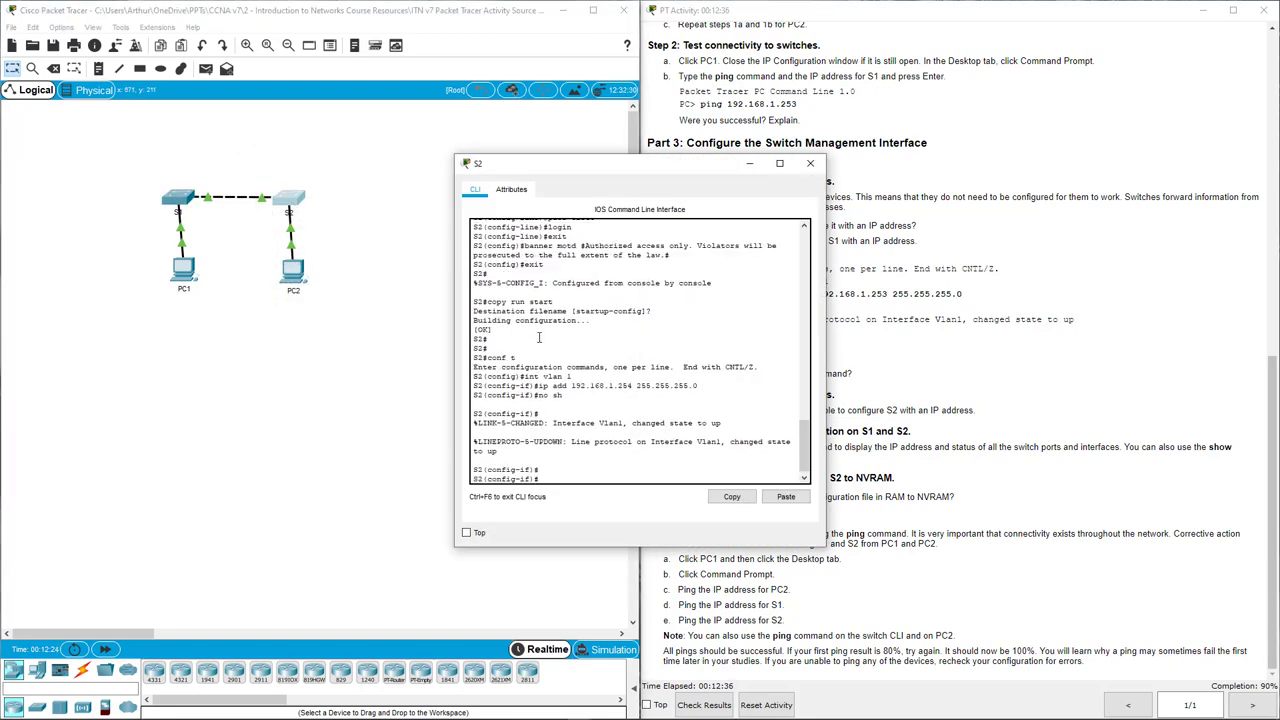
pyautogui.write('exit')
pyautogui.press('Return')
pyautogui.write('exi')
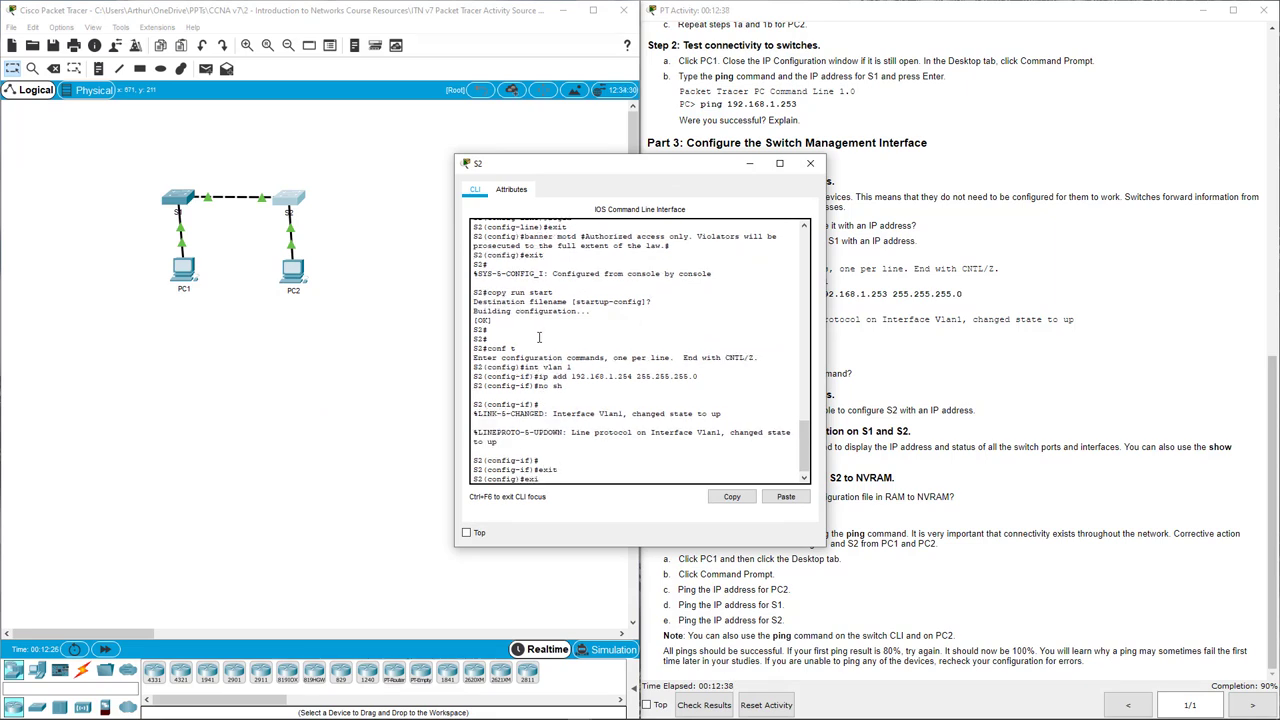
pyautogui.write('t')
pyautogui.press('Return')
pyautogui.press('Return')
pyautogui.press('Return')
pyautogui.press('Return')
pyautogui.press('Return')
pyautogui.press('Return')
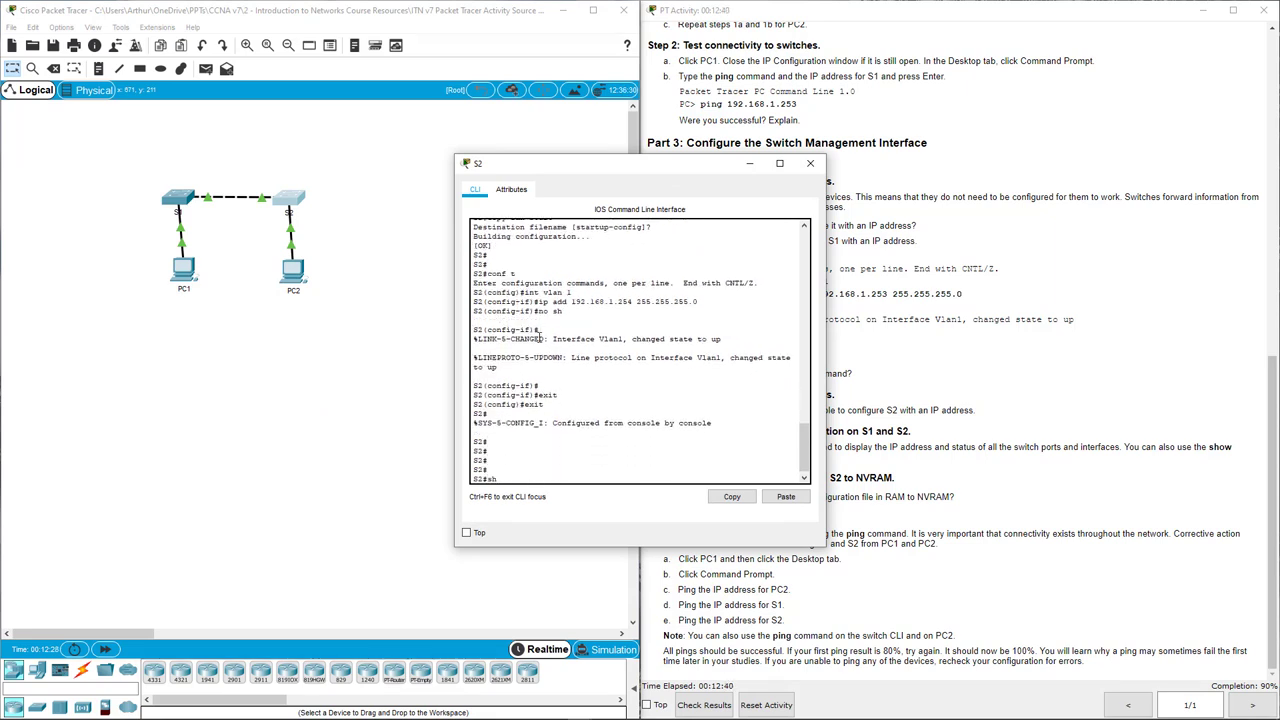
pyautogui.write('show ip int brief')
pyautogui.press('Return')
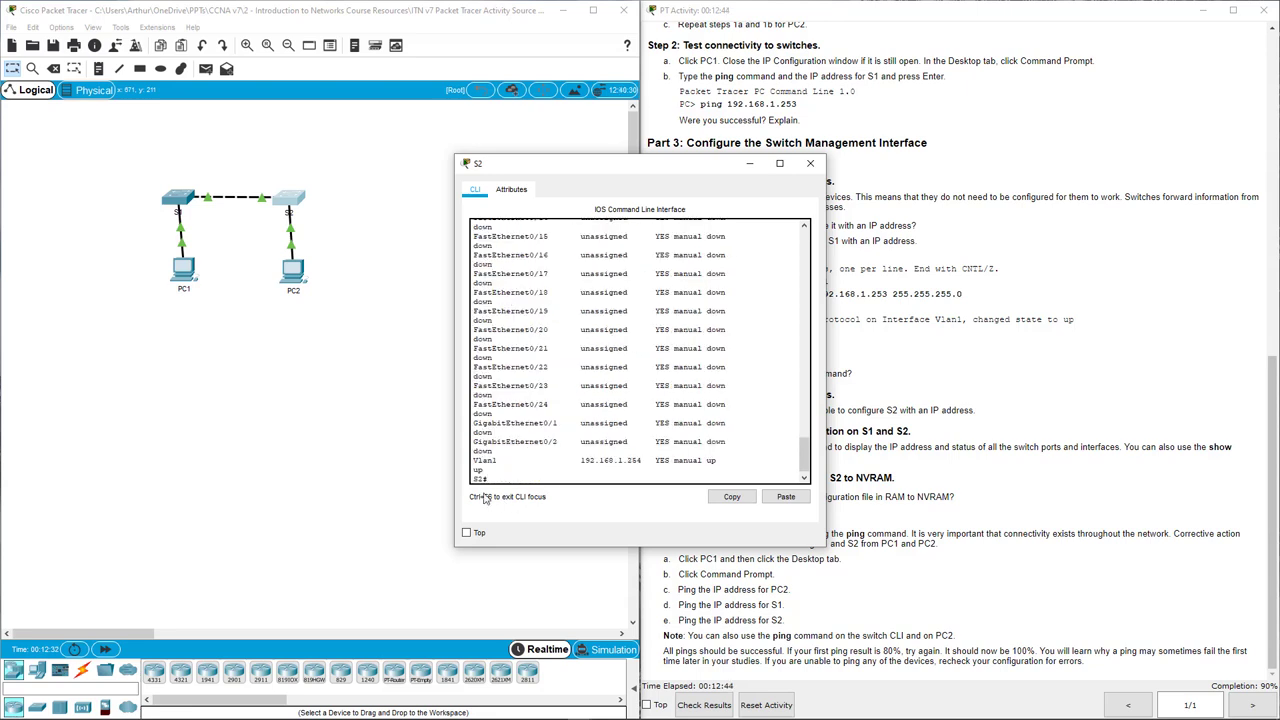
pyautogui.moveTo(474, 458); pyautogui.dragTo(733, 459)
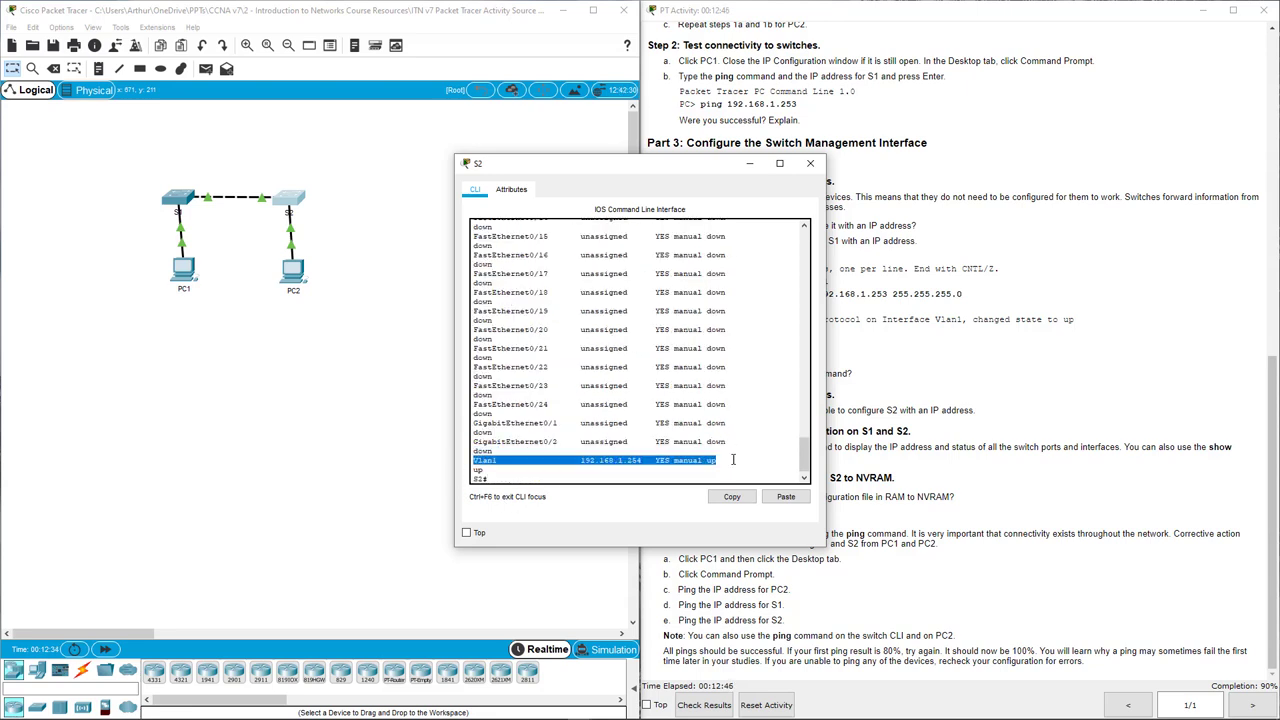
pyautogui.click(731, 460)
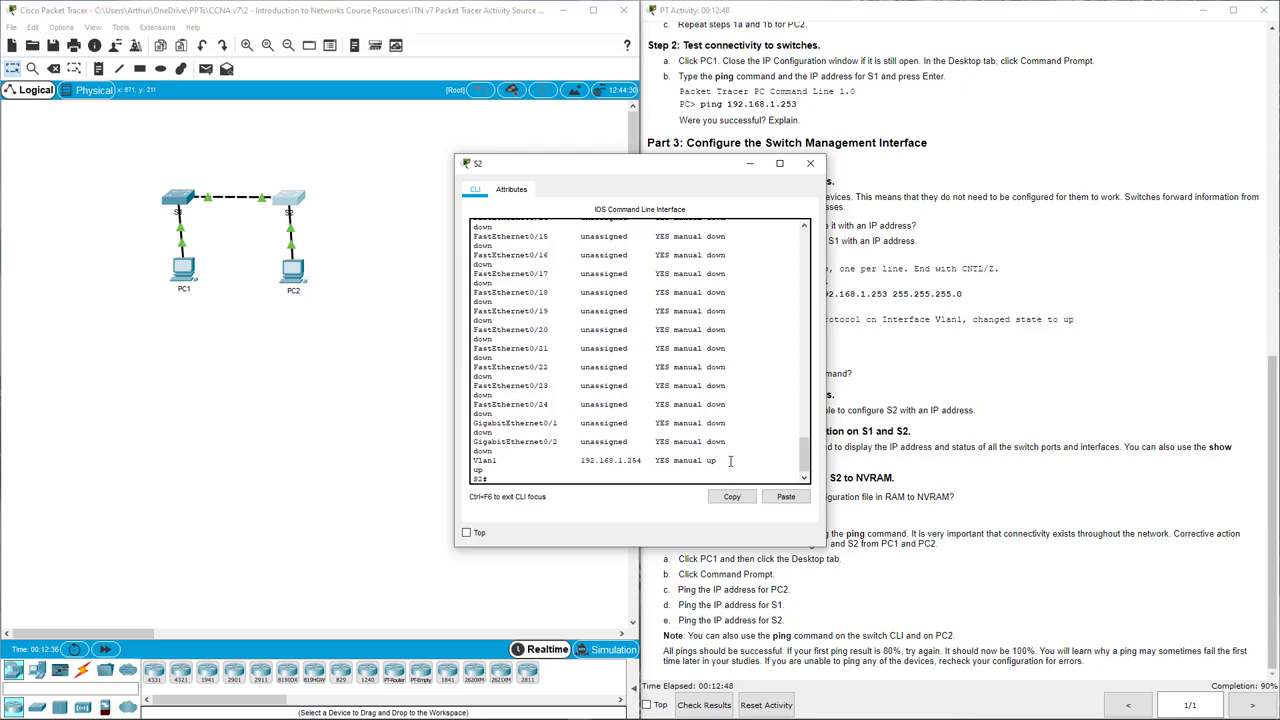
# Run show run on S2 to confirm Vlan1 at 192.168.1.254 255.255.255.0, then close S2.
pyautogui.press('Return')
pyautogui.press('Return')
pyautogui.press('Return')
pyautogui.press('Return')
pyautogui.press('Return')
pyautogui.press('Return')
pyautogui.press('Return')
pyautogui.press('Return')
pyautogui.press('Return')
pyautogui.press('Return')
pyautogui.press('Return')
pyautogui.press('Return')
pyautogui.press('Return')
pyautogui.press('Return')
pyautogui.press('Return')
pyautogui.press('Return')
pyautogui.press('Return')
pyautogui.press('Return')
pyautogui.press('Return')
pyautogui.press('Return')
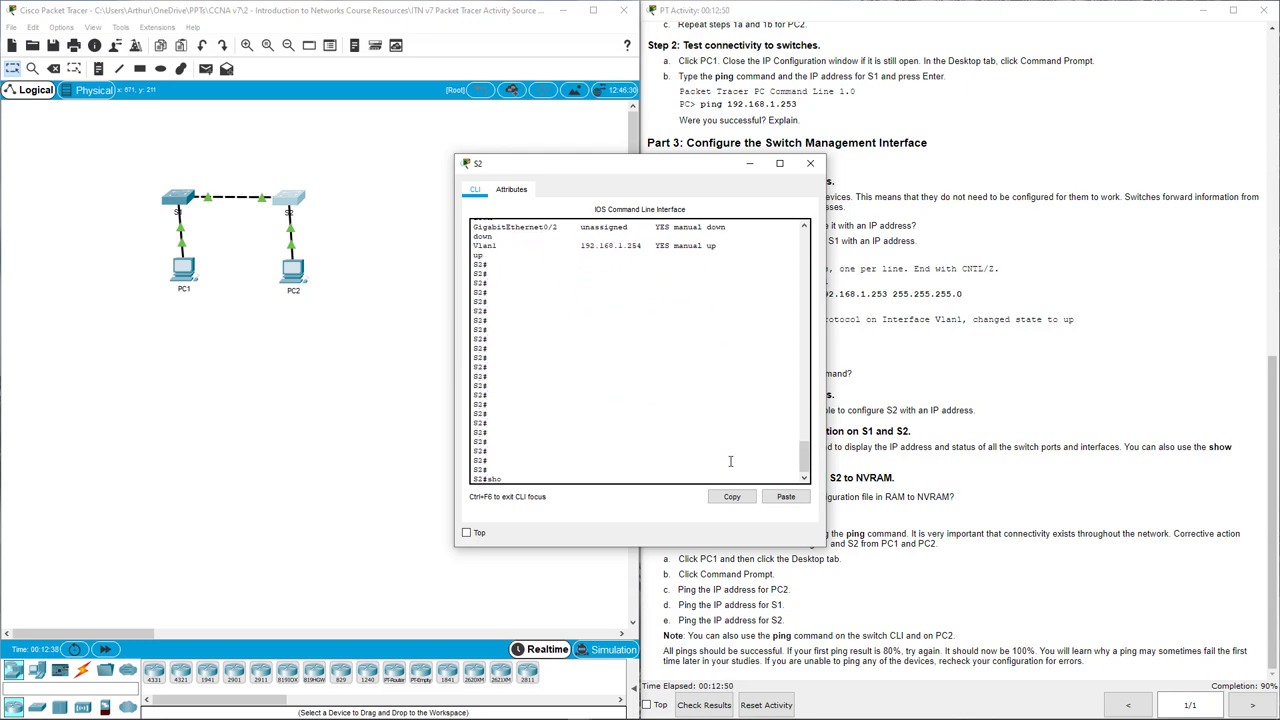
pyautogui.write('show run')
pyautogui.press('Return')
pyautogui.press('space')
pyautogui.press('space')
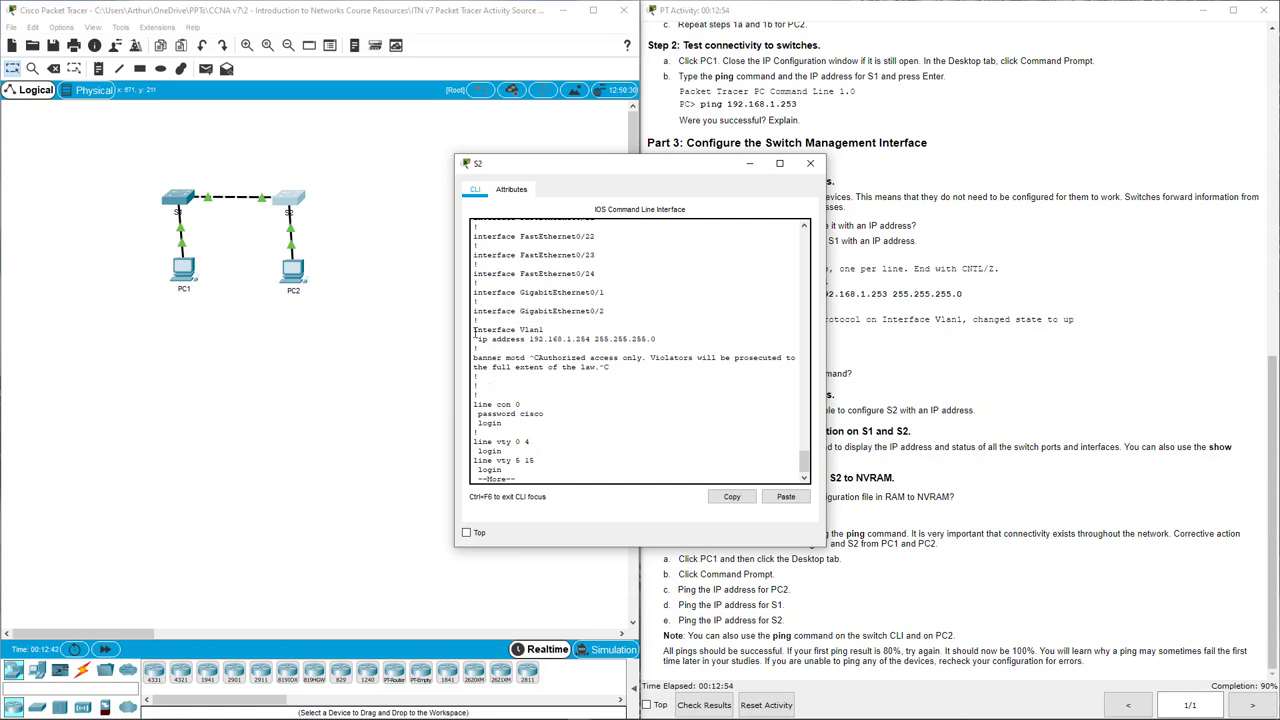
pyautogui.moveTo(474, 329); pyautogui.dragTo(665, 339)
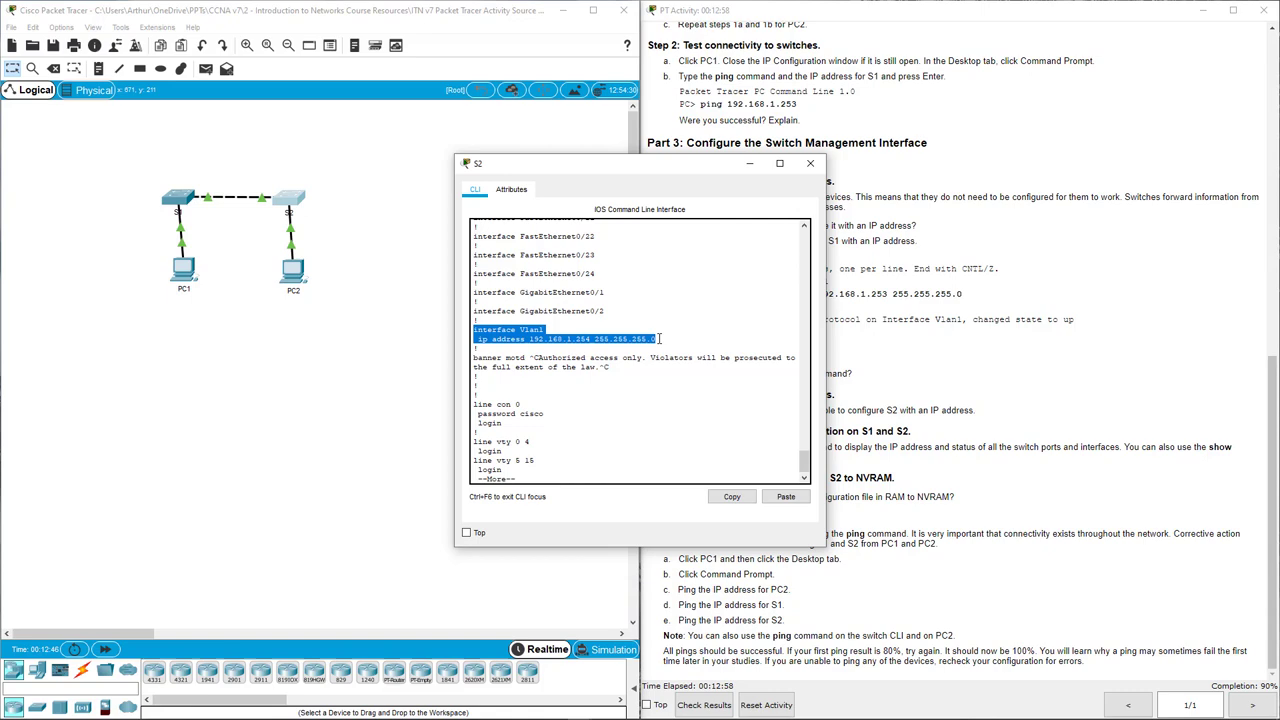
pyautogui.click(810, 163)
# Save S1's configuration with copy run start, accepting the default startup-config name.
pyautogui.moveTo(665, 496); pyautogui.dragTo(995, 506)
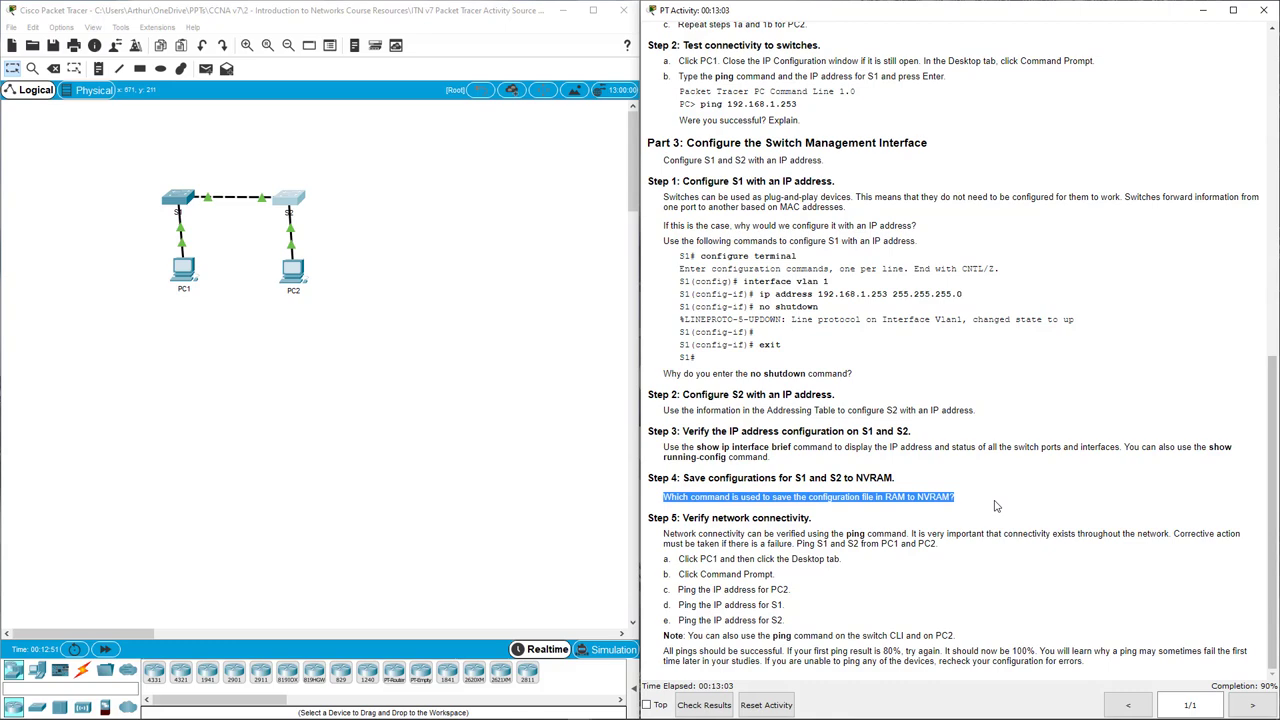
pyautogui.click(405, 437)
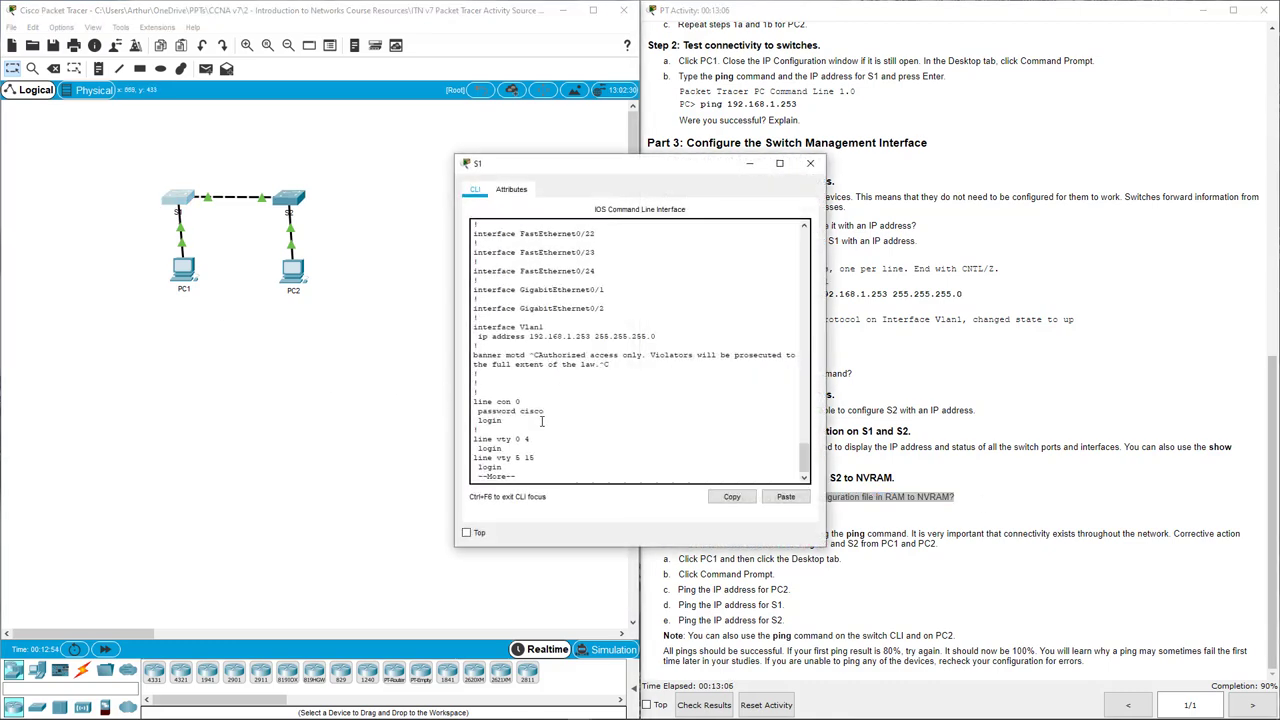
pyautogui.press('Return')
pyautogui.press('Return')
pyautogui.press('Return')
pyautogui.press('Return')
pyautogui.press('Return')
pyautogui.press('Return')
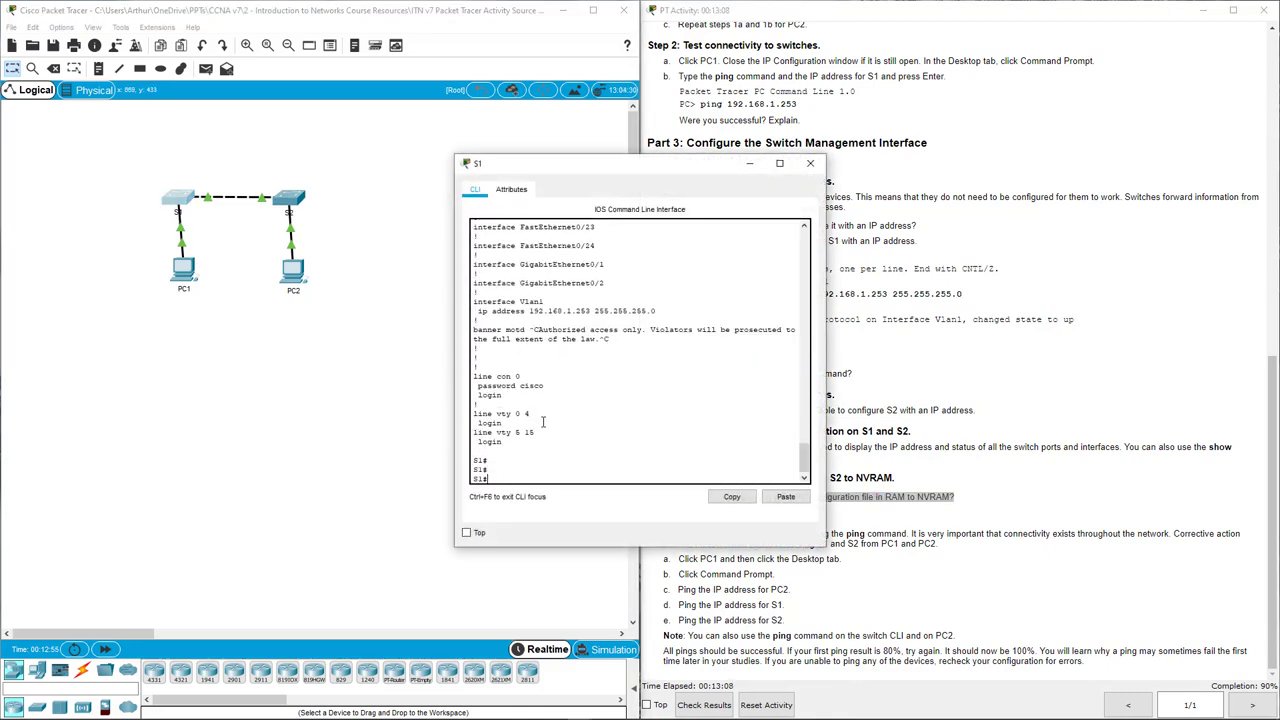
pyautogui.write('copy')
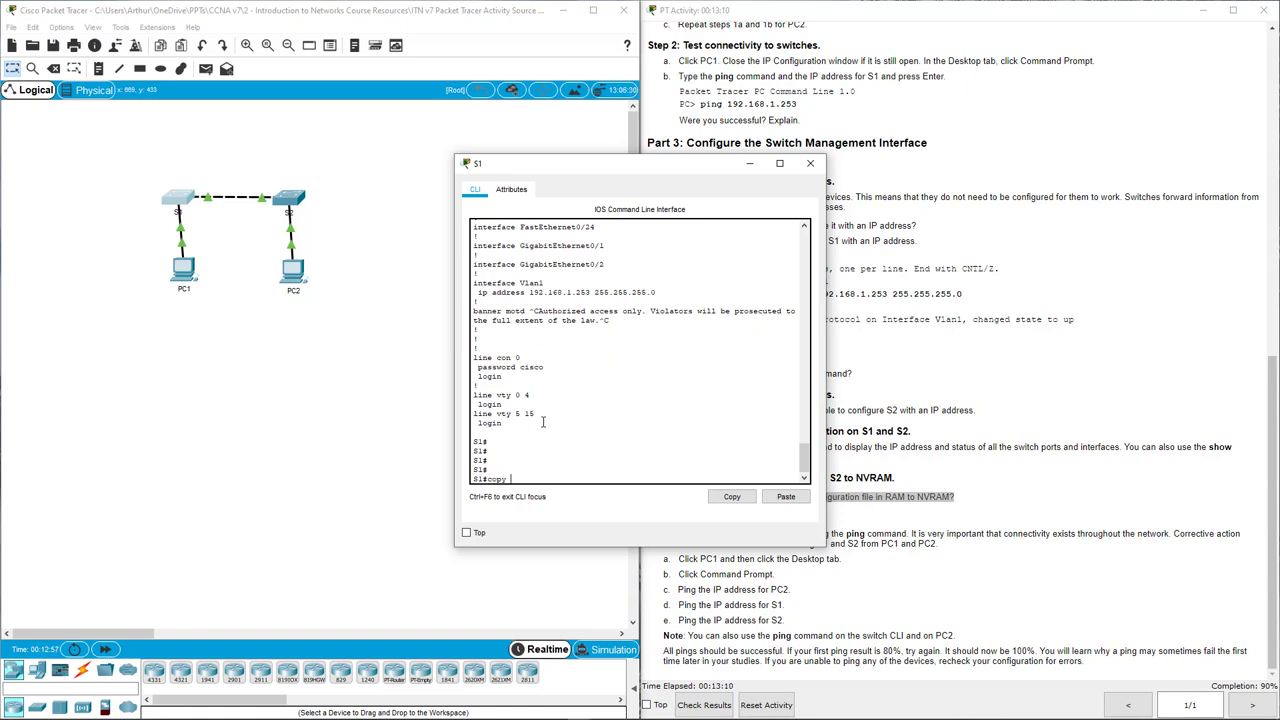
pyautogui.write(' run start')
pyautogui.press('Return')
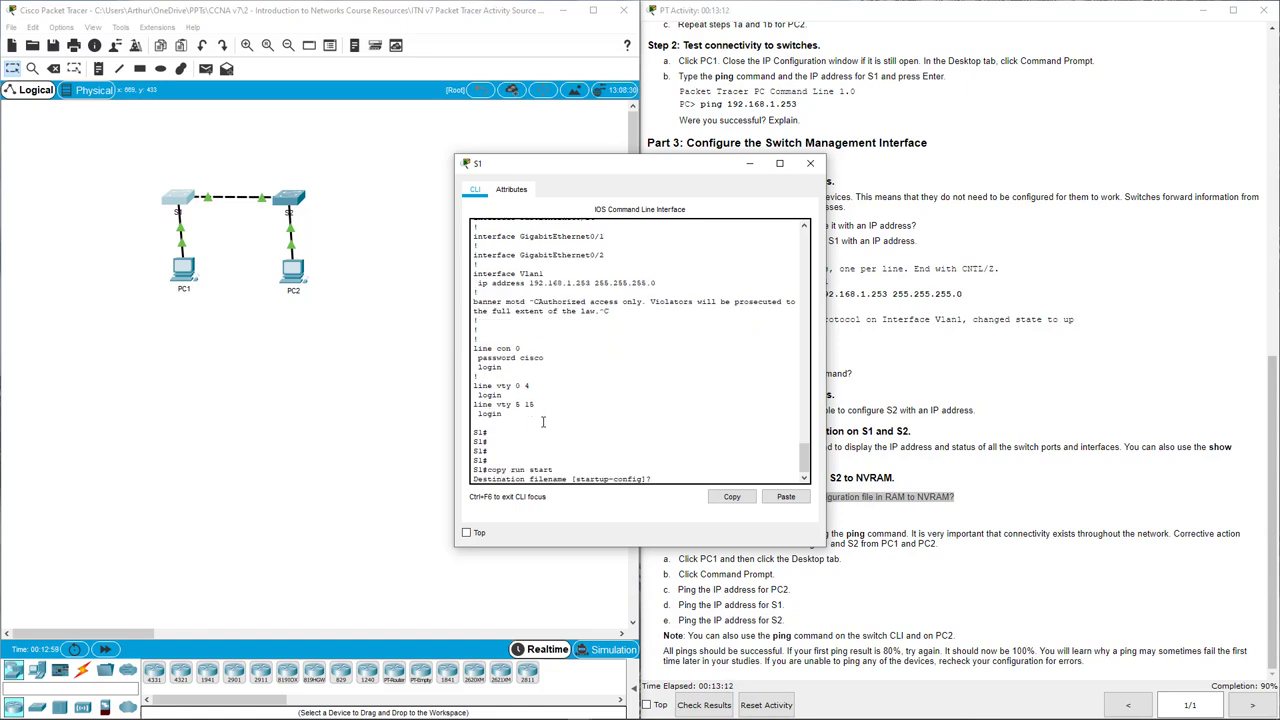
pyautogui.press('Return')
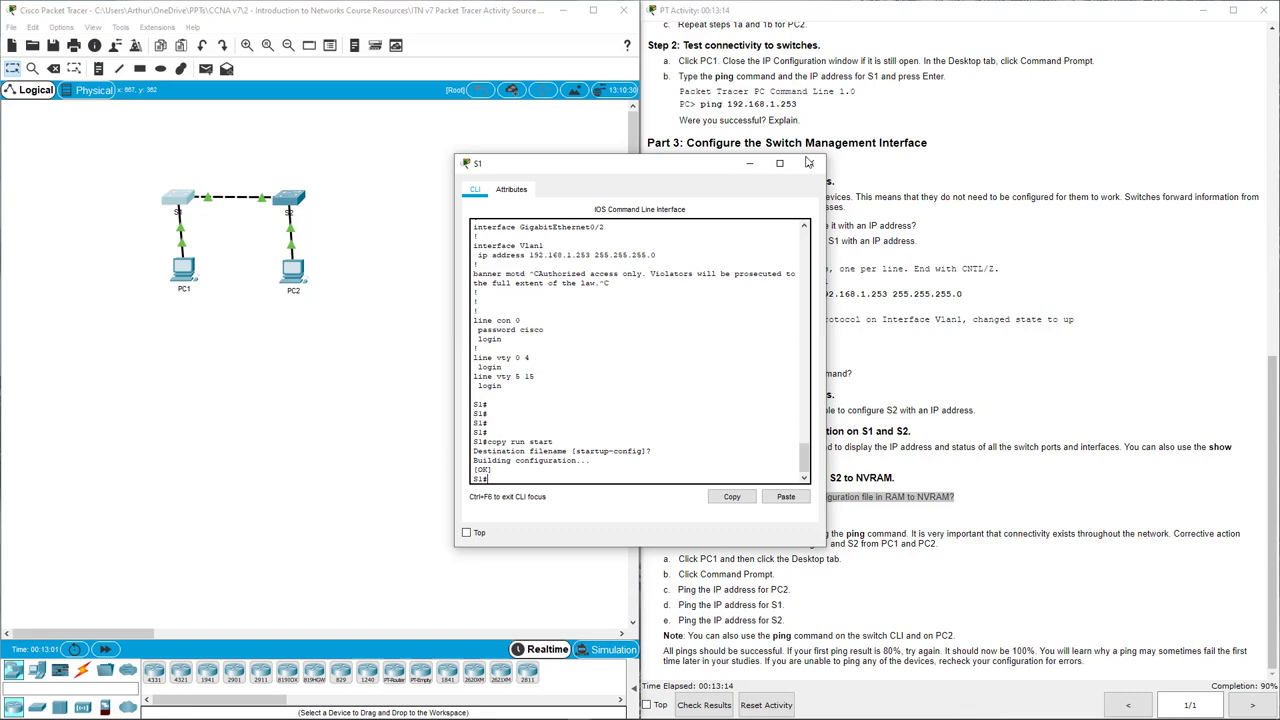
# Close S1's window and bring S2's console back to a fresh prompt.
pyautogui.click(810, 163)
pyautogui.hotkey('alt', 'Tab')
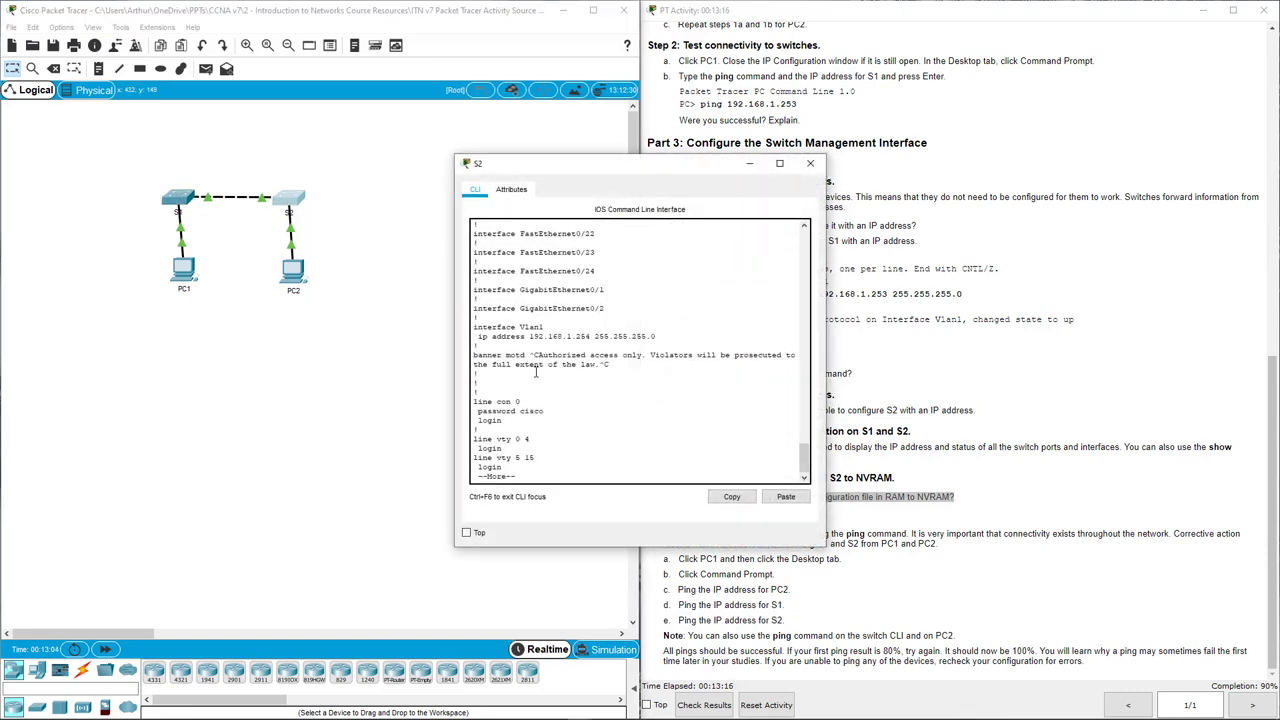
pyautogui.press('Return')
pyautogui.press('Return')
pyautogui.press('Return')
pyautogui.press('Return')
pyautogui.press('Return')
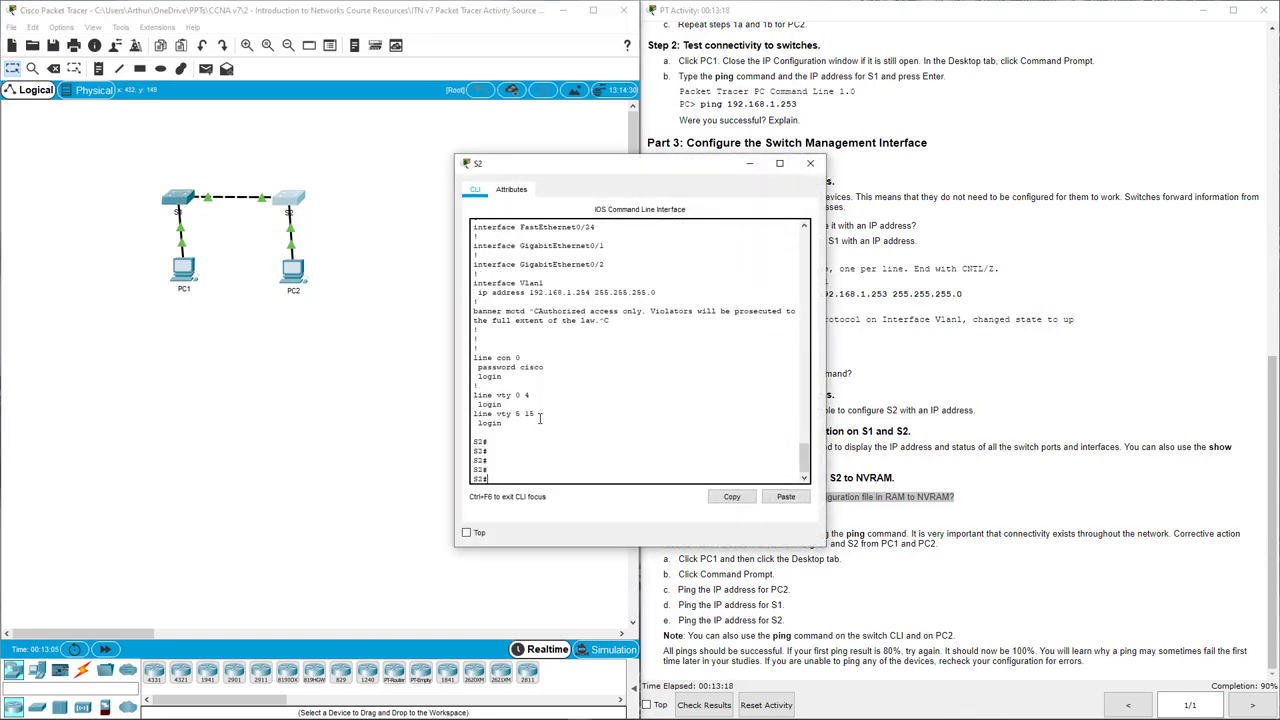
# Run copy run start on S2, close its window, and mark the Step 5 connectivity instructions.
pyautogui.write('copy run start')
pyautogui.press('Return')
pyautogui.press('Return')
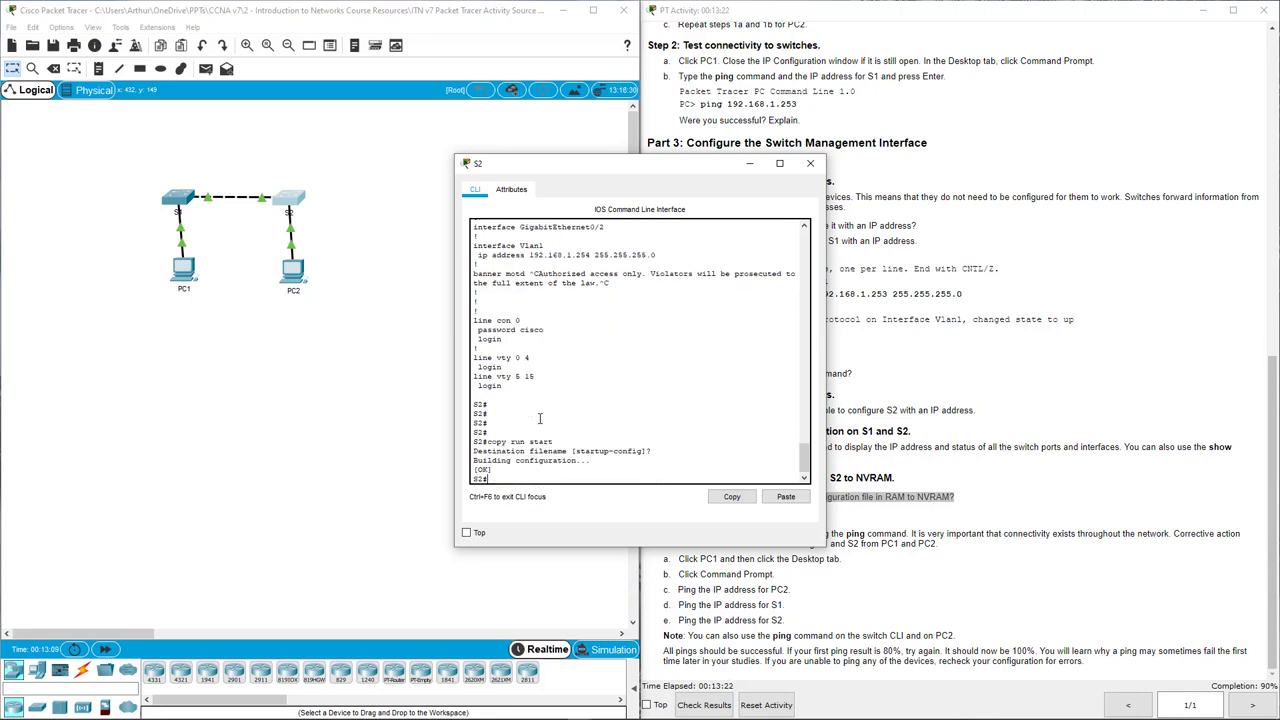
pyautogui.click(812, 164)
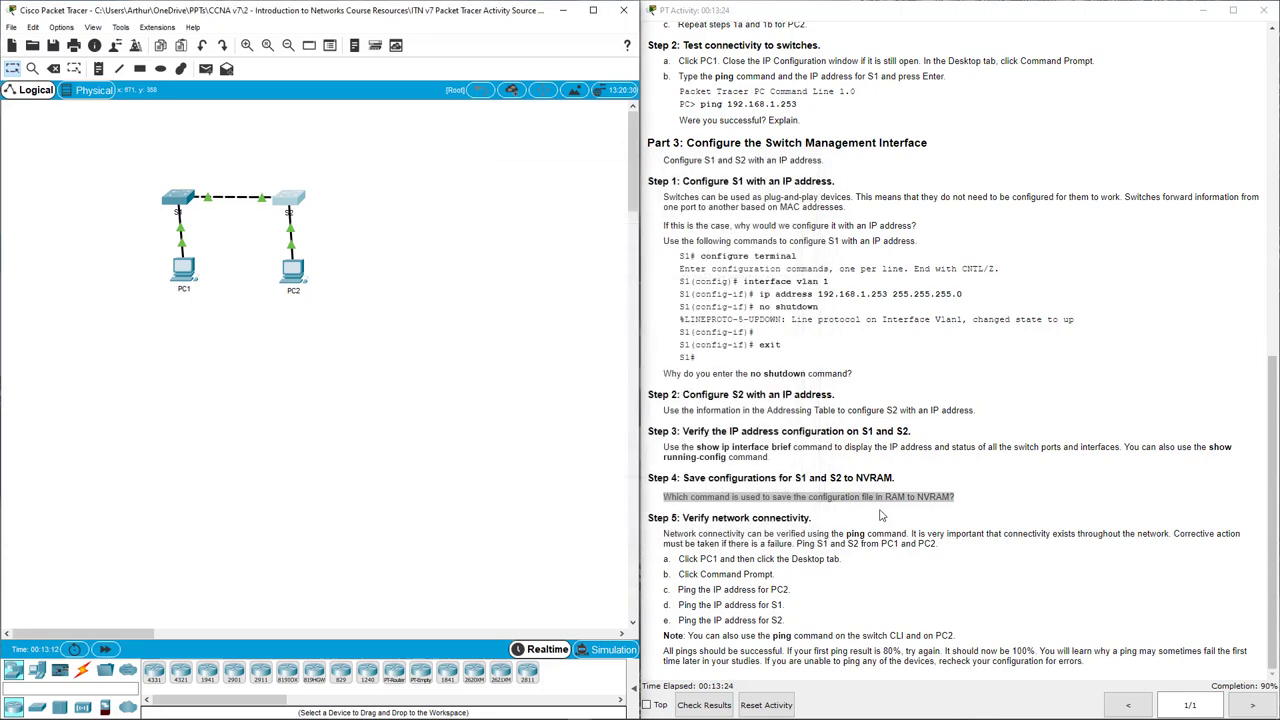
pyautogui.moveTo(664, 534); pyautogui.dragTo(982, 636)
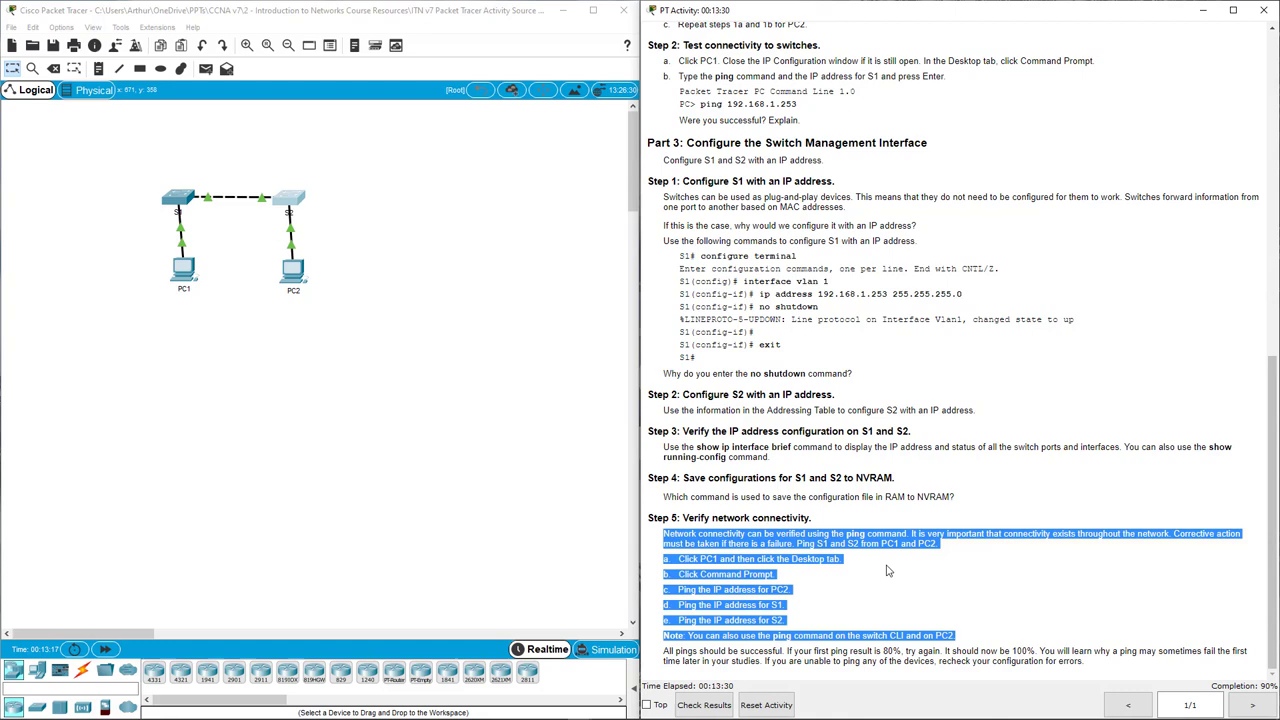
# From PC1's command prompt, ping S1 at 192.168.1.253 and confirm zero loss.
pyautogui.click(184, 276)
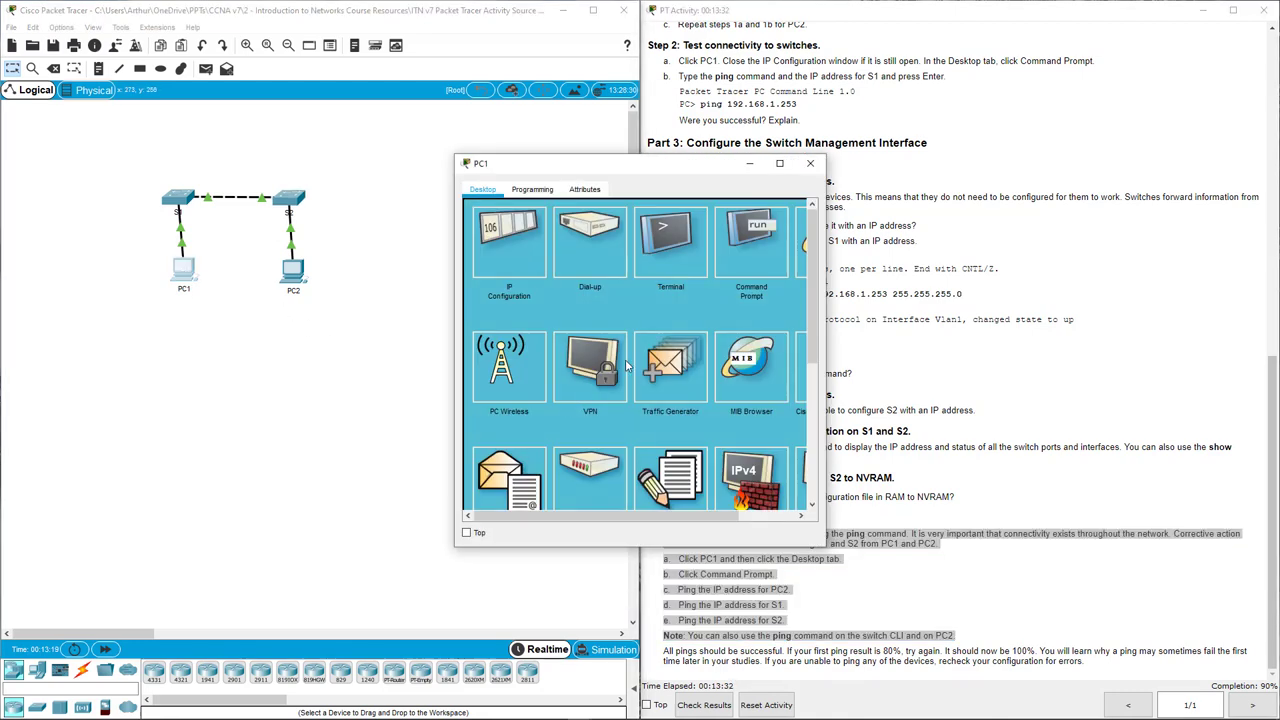
pyautogui.click(750, 250)
pyautogui.press('Return')
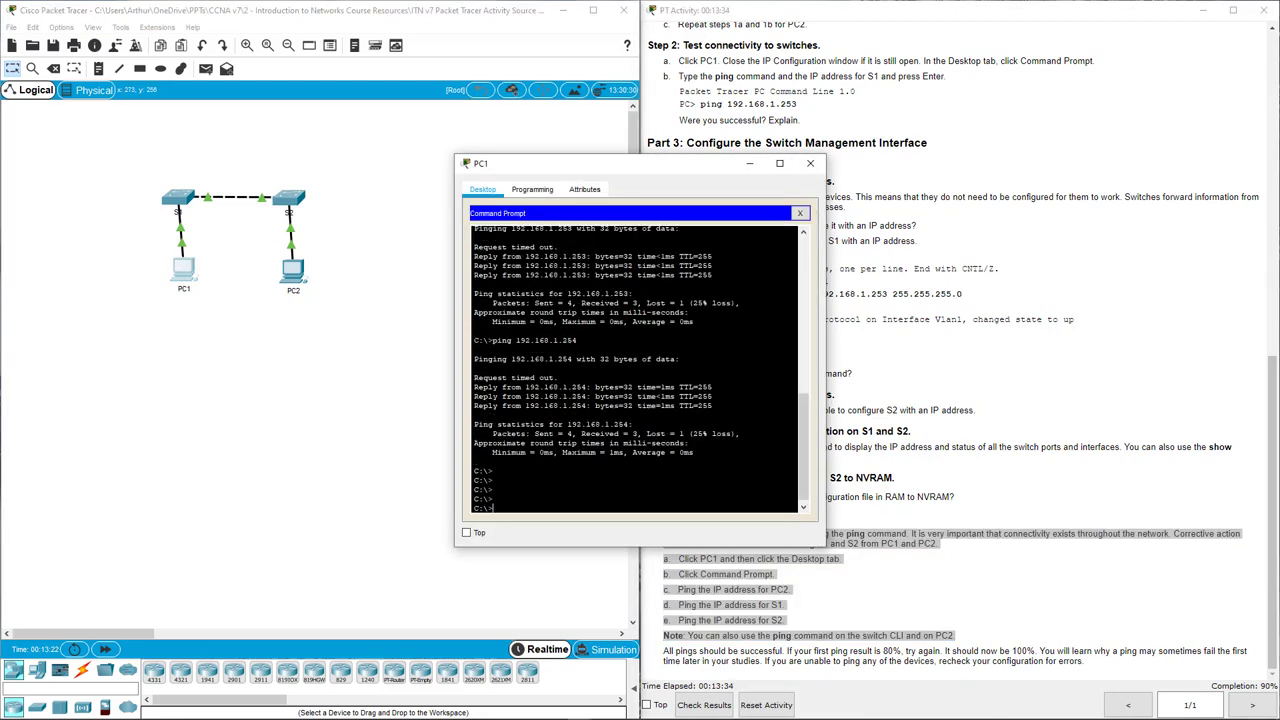
pyautogui.press('Up')
pyautogui.press('Up')
pyautogui.press('Return')
pyautogui.press('Return')
pyautogui.press('Return')
pyautogui.press('Return')
pyautogui.press('Return')
pyautogui.press('Return')
pyautogui.press('Return')
pyautogui.press('Return')
pyautogui.press('Return')
pyautogui.press('Return')
pyautogui.press('Return')
pyautogui.press('Up')
pyautogui.press('Up')
pyautogui.press('Return')
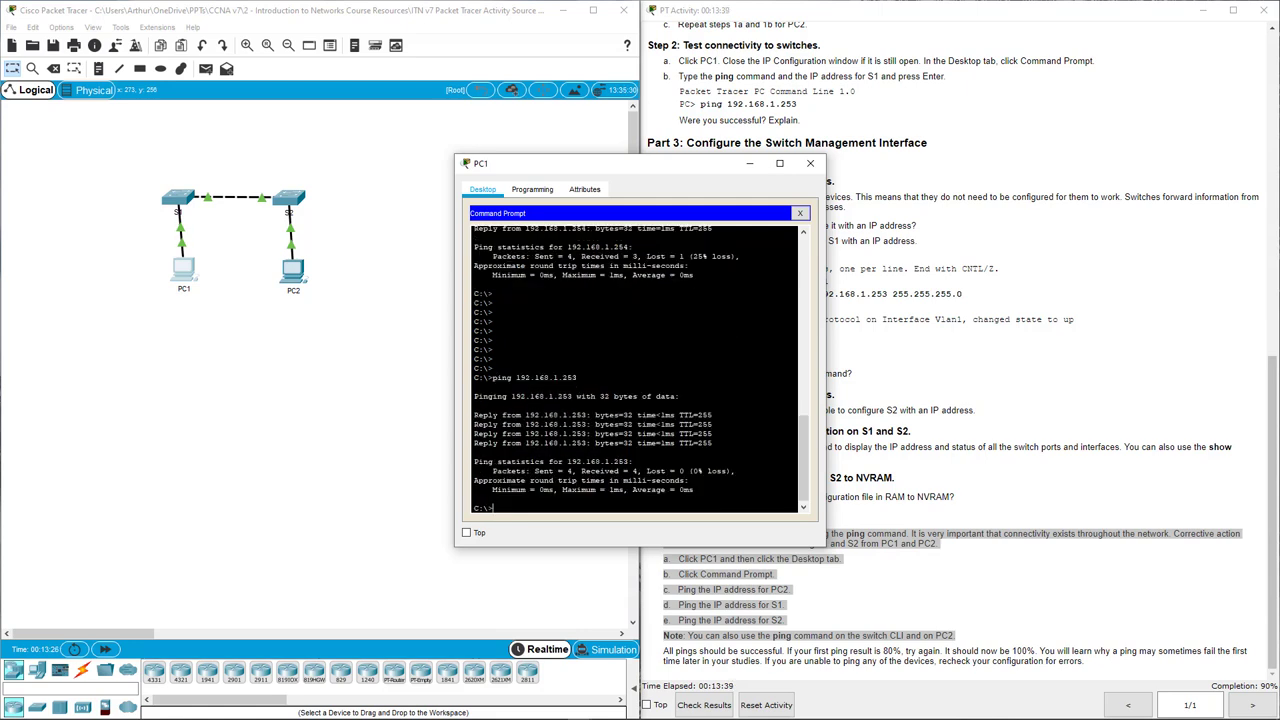
# Ping S2 at 192.168.1.254 from PC1, then close PC1's window.
pyautogui.press('Up')
pyautogui.write('4')
pyautogui.press('Return')
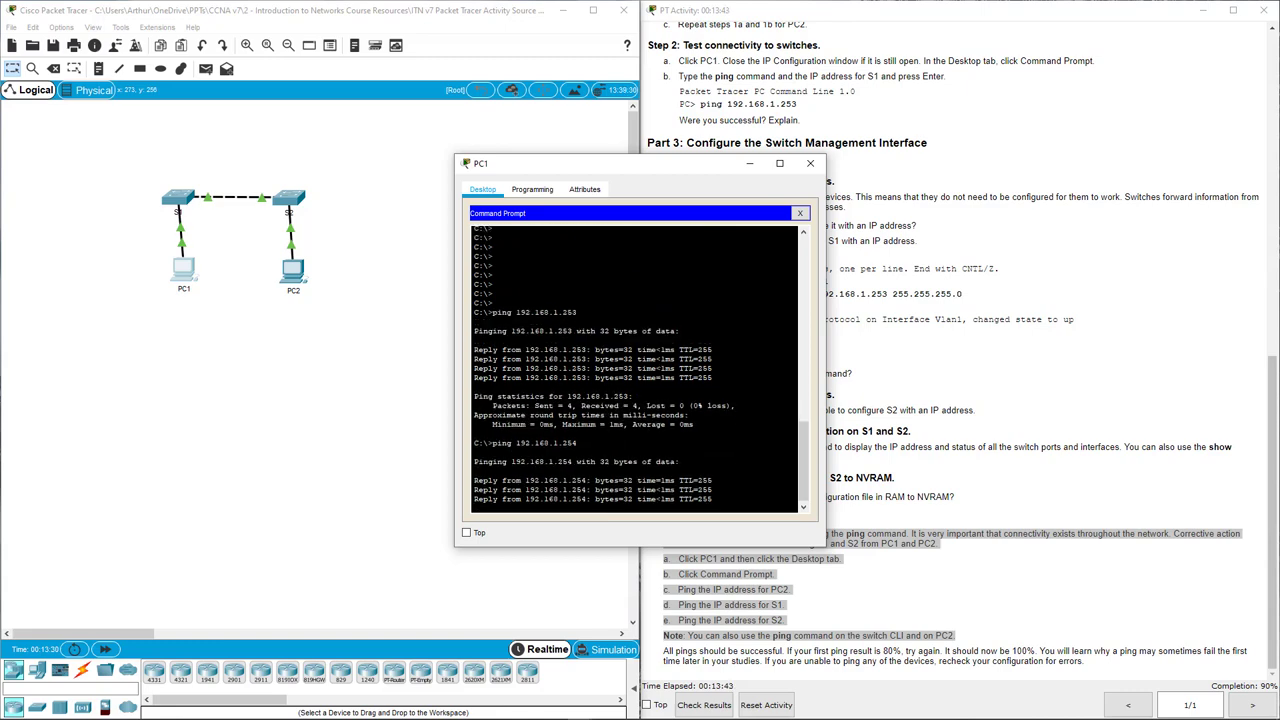
pyautogui.click(807, 170)
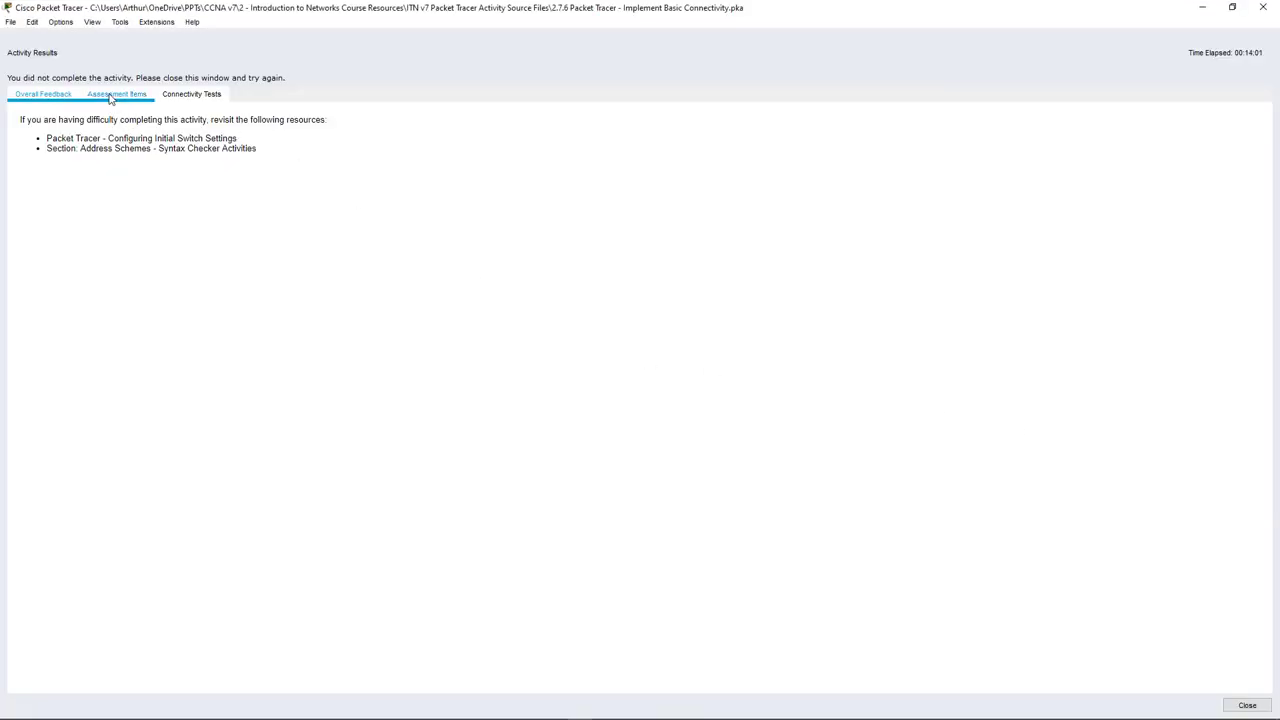
# In Assessment Items, examine the incorrect Enable Secret rows for S1 and S2 and the component score summary.
pyautogui.click(110, 97)
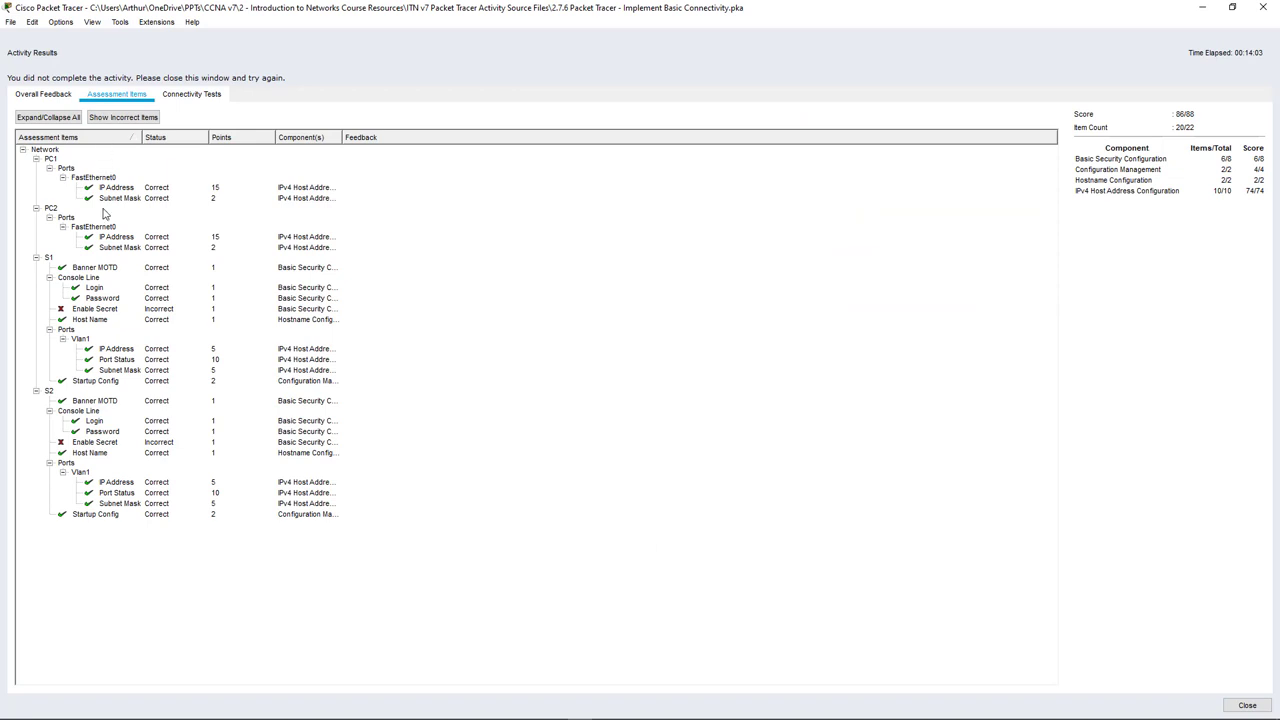
pyautogui.click(81, 435)
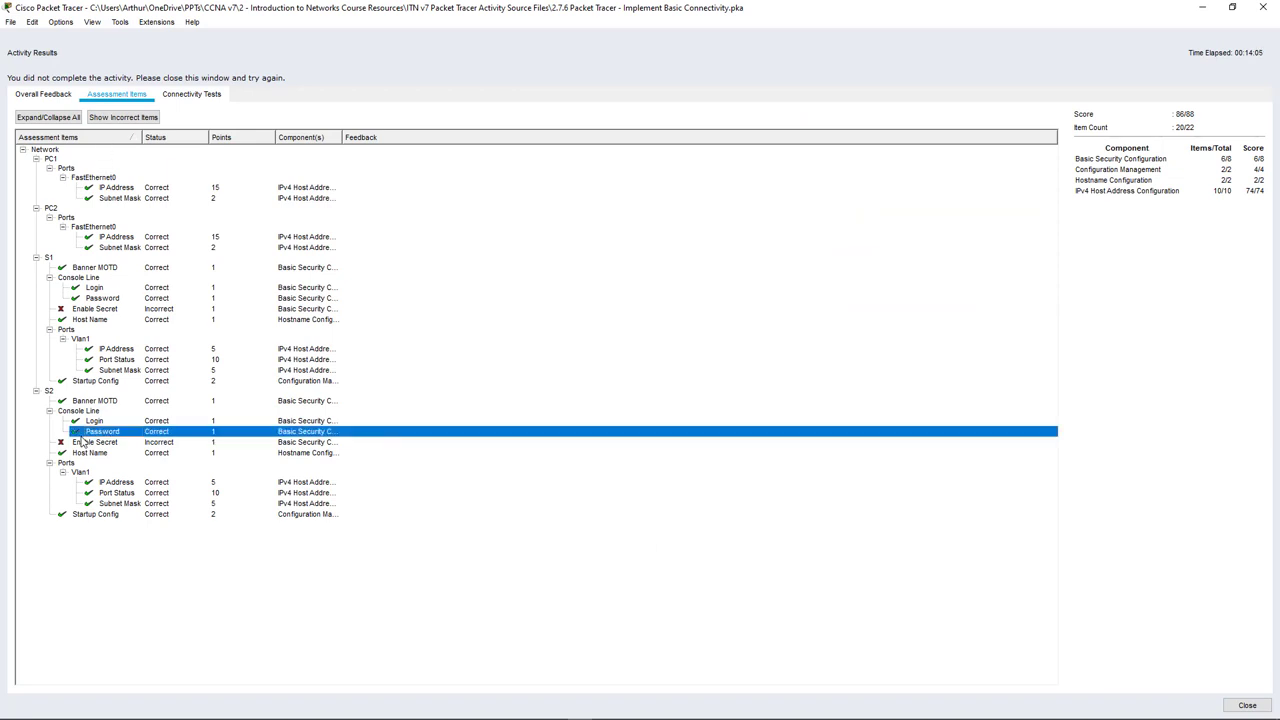
pyautogui.click(83, 441)
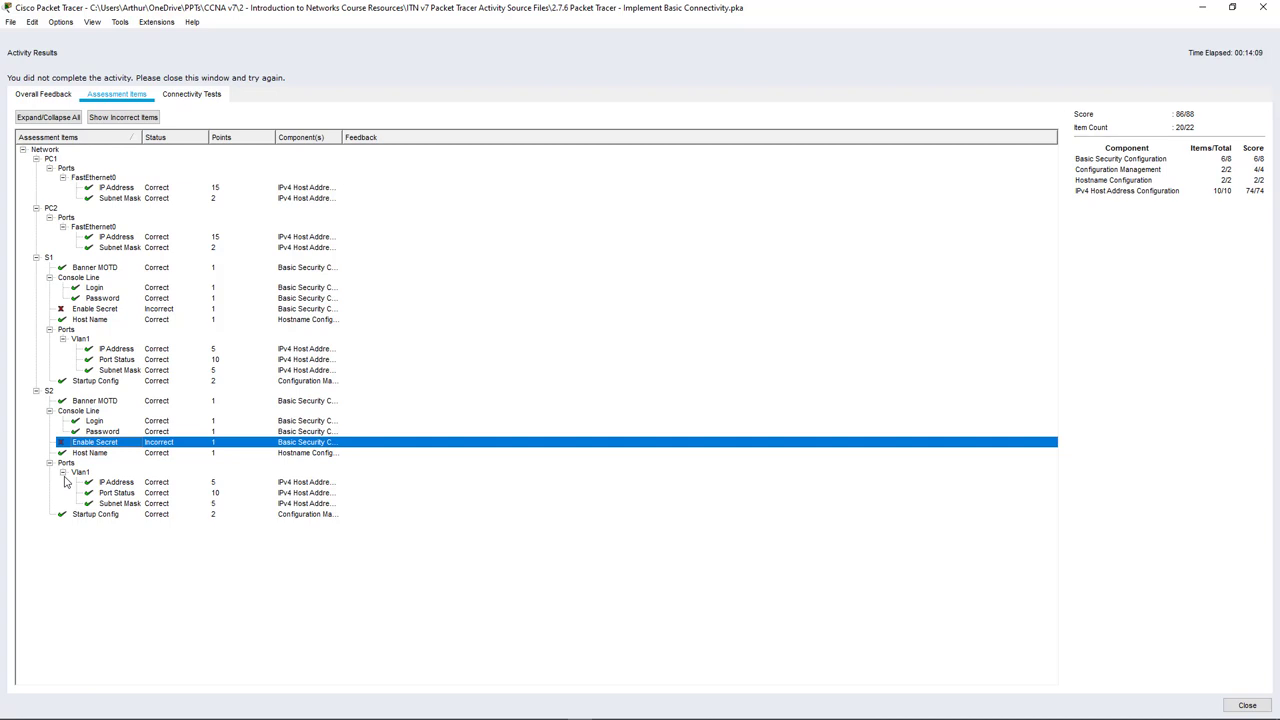
pyautogui.click(90, 310)
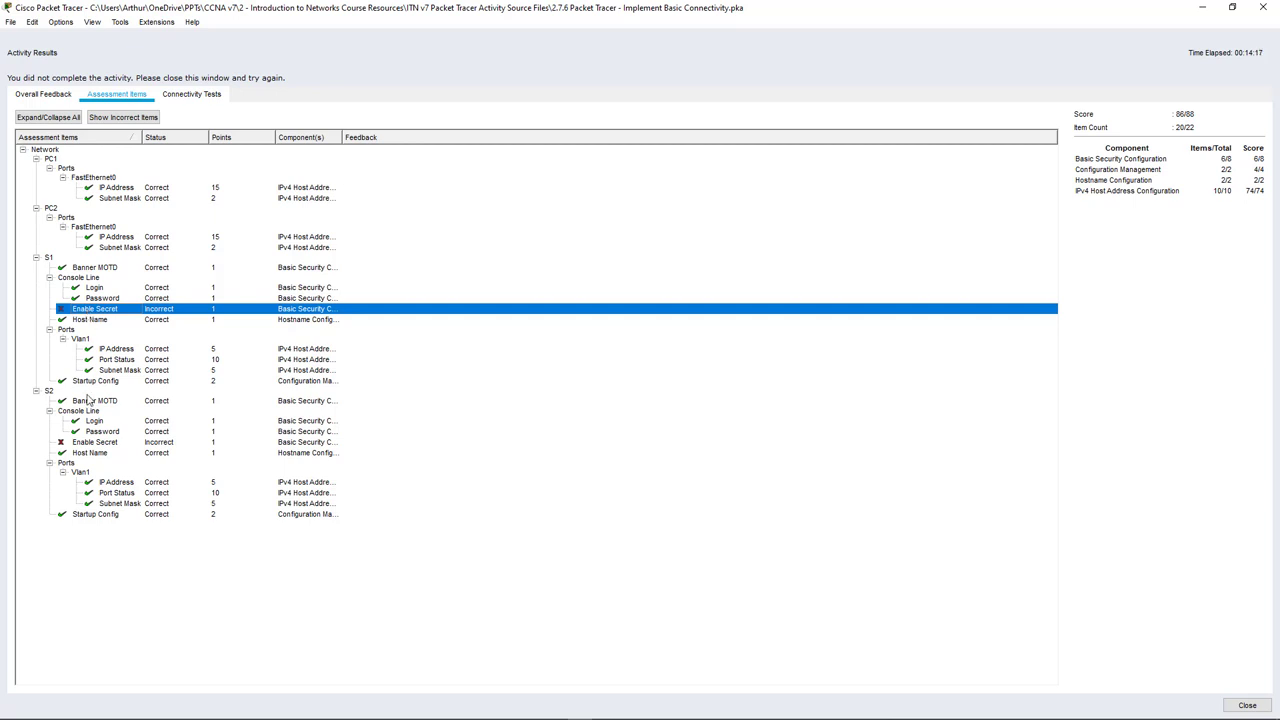
pyautogui.click(93, 445)
pyautogui.click(90, 312)
pyautogui.click(1189, 136)
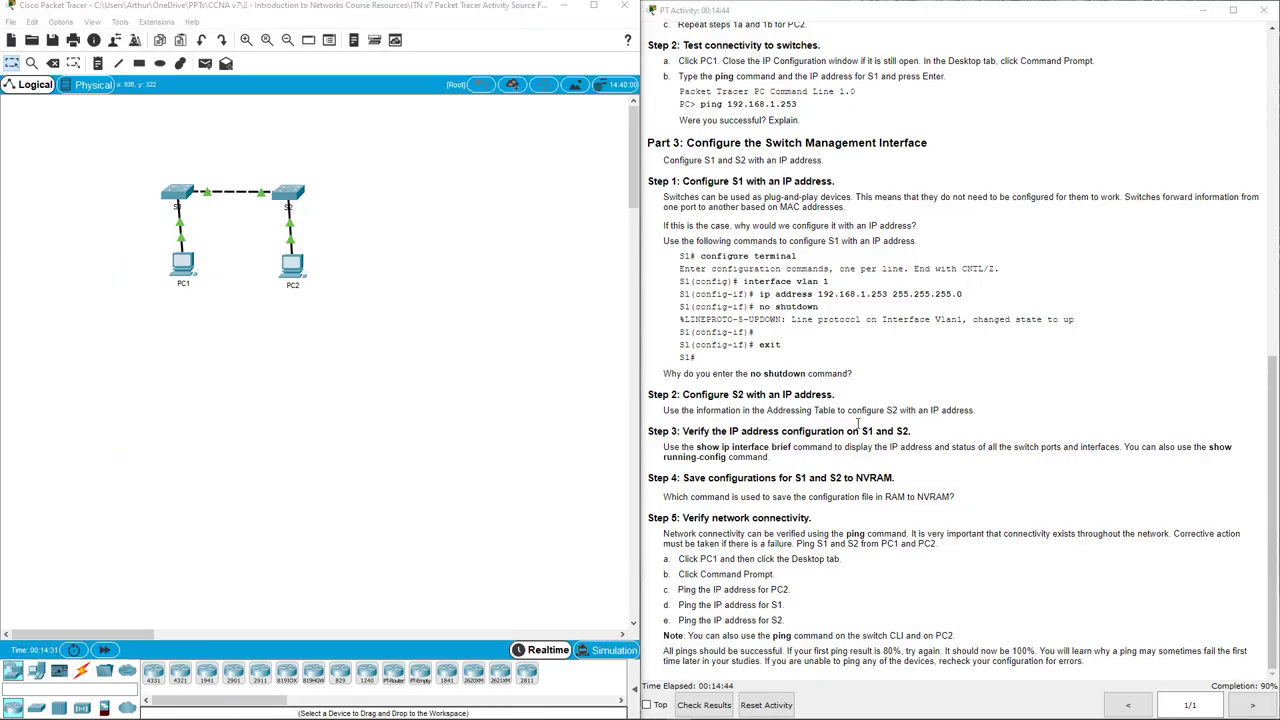
# In S1's CLI, enter global configuration mode with 'conf t'.
pyautogui.click(187, 210)
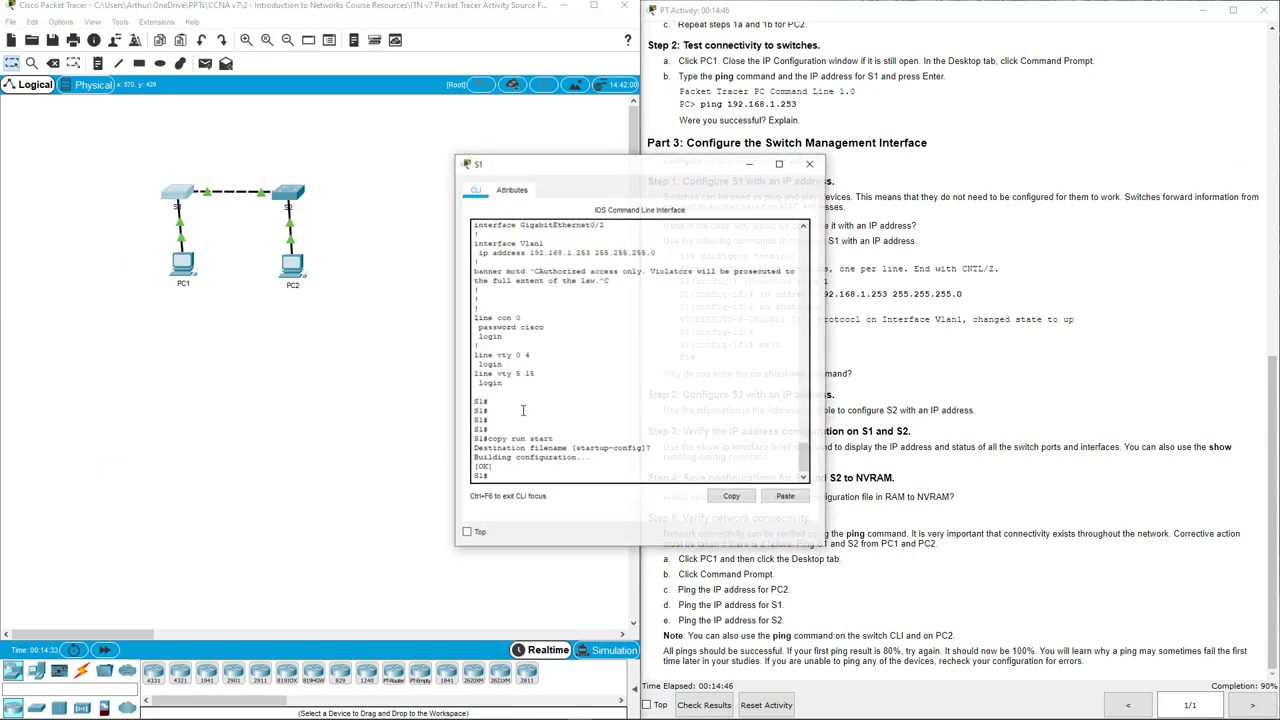
pyautogui.press('Return')
pyautogui.press('Return')
pyautogui.press('Return')
pyautogui.press('Return')
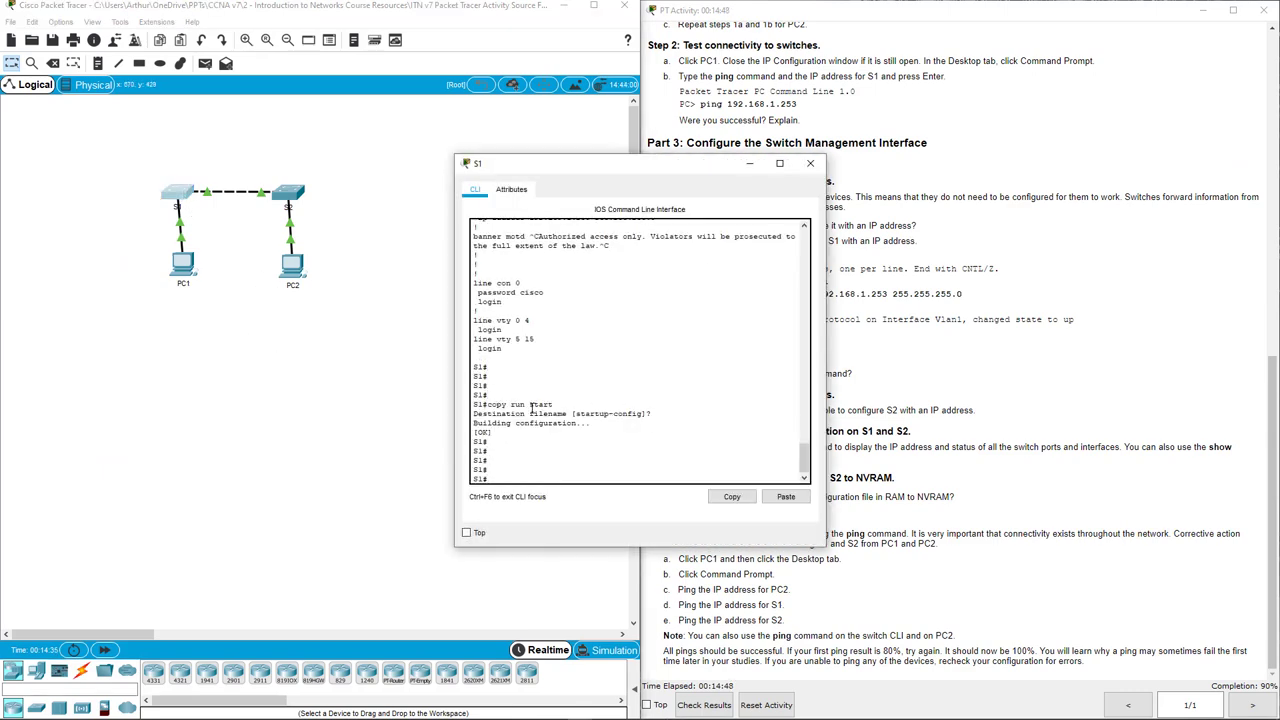
pyautogui.write('conf t')
pyautogui.press('Return')
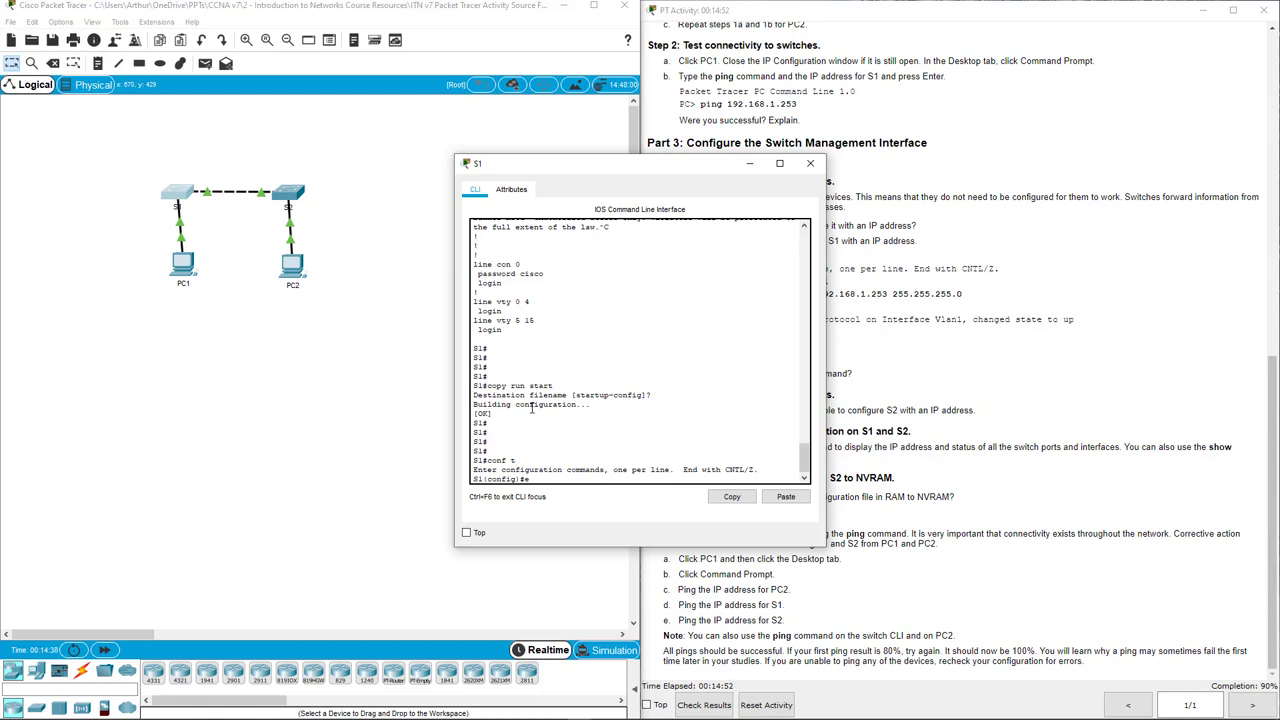
pyautogui.write('en sec')
# Review the activity instructions for the encrypted privileged EXEC password requirement.
pyautogui.moveTo(648, 168); pyautogui.dragTo(445, 173)
pyautogui.click(749, 227)
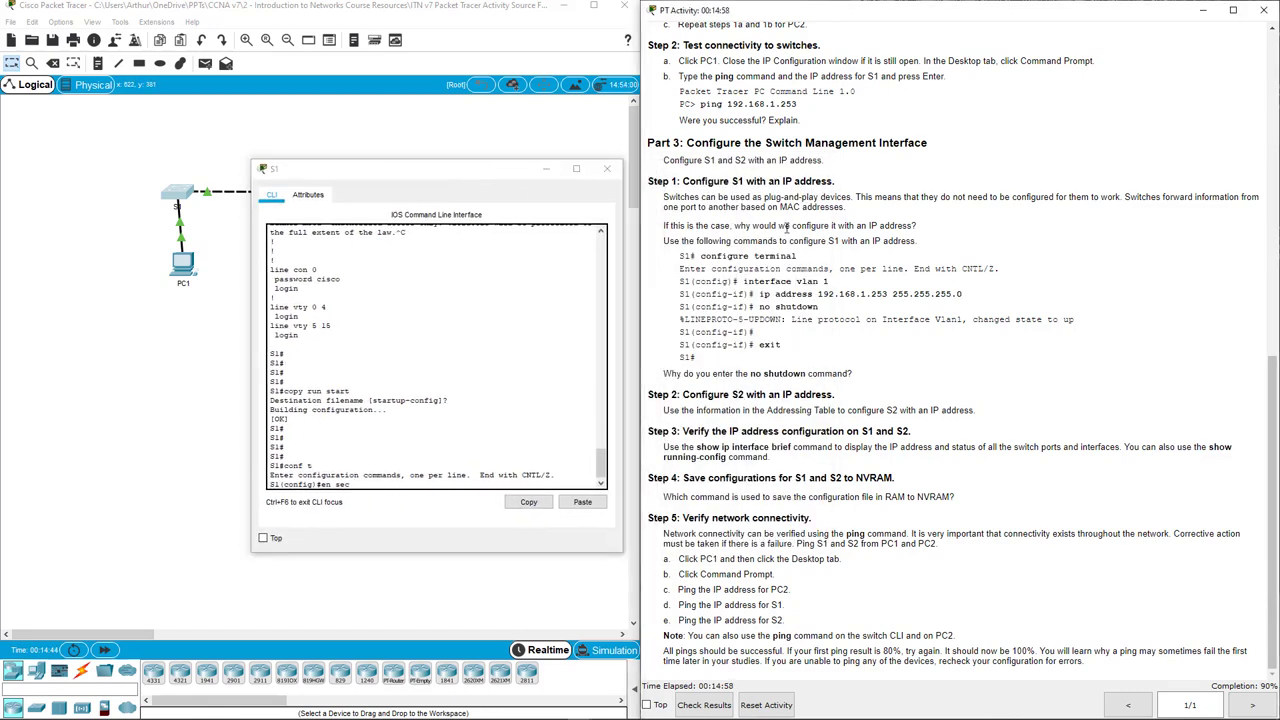
pyautogui.scroll(5, 749, 227)
pyautogui.scroll(4, 749, 227)
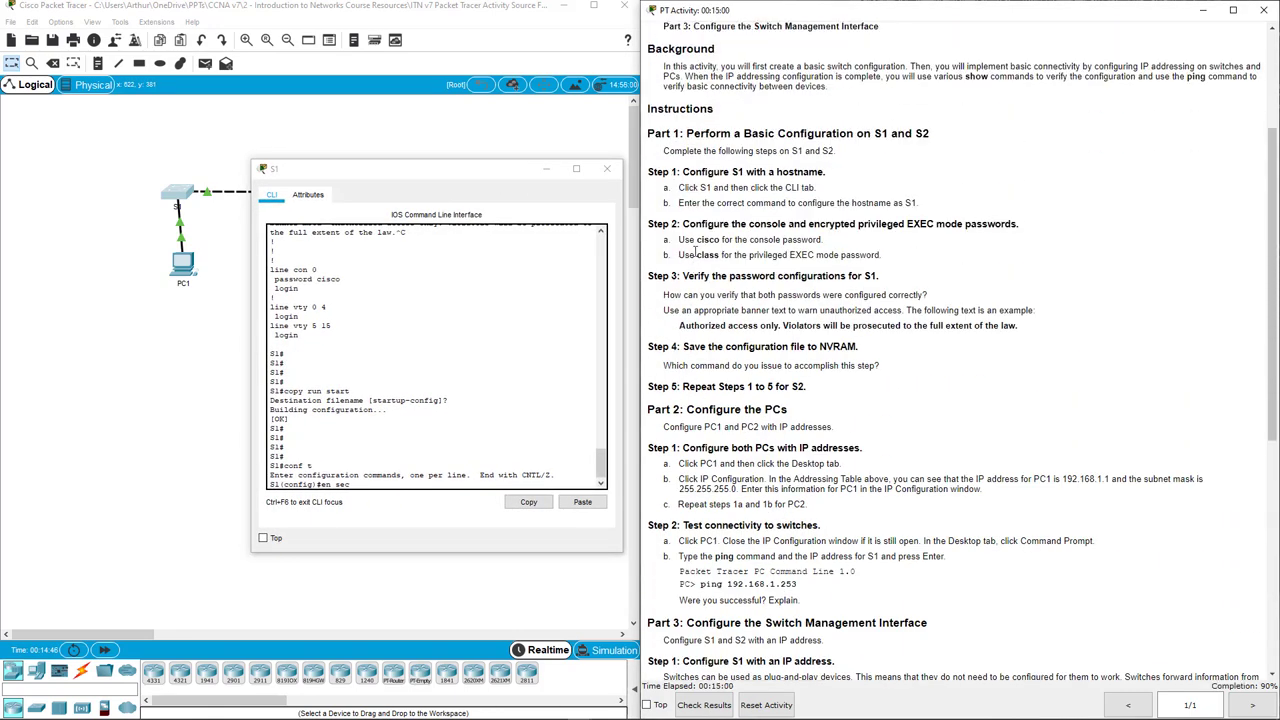
pyautogui.moveTo(680, 255)
pyautogui.mouseDown()
pyautogui.moveTo(760, 277)
pyautogui.moveTo(888, 261)
pyautogui.moveTo(683, 277)
pyautogui.mouseUp()
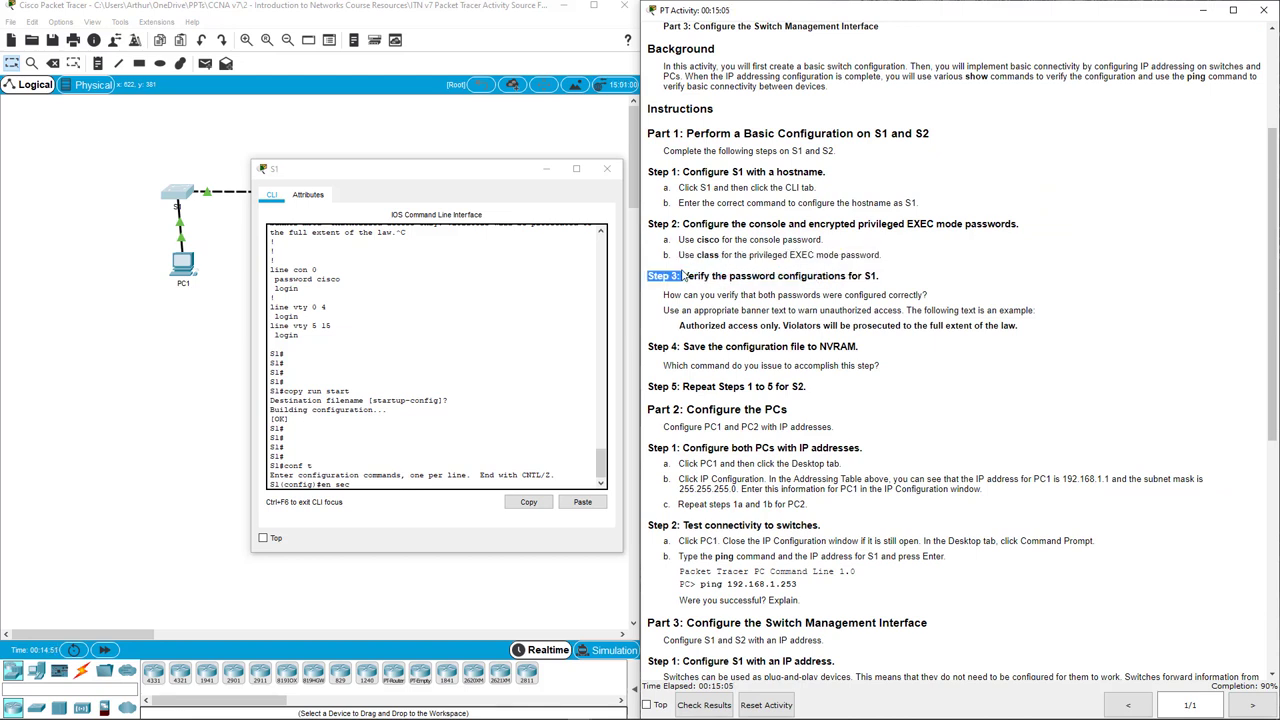
pyautogui.click(815, 224)
pyautogui.moveTo(826, 222); pyautogui.dragTo(928, 224)
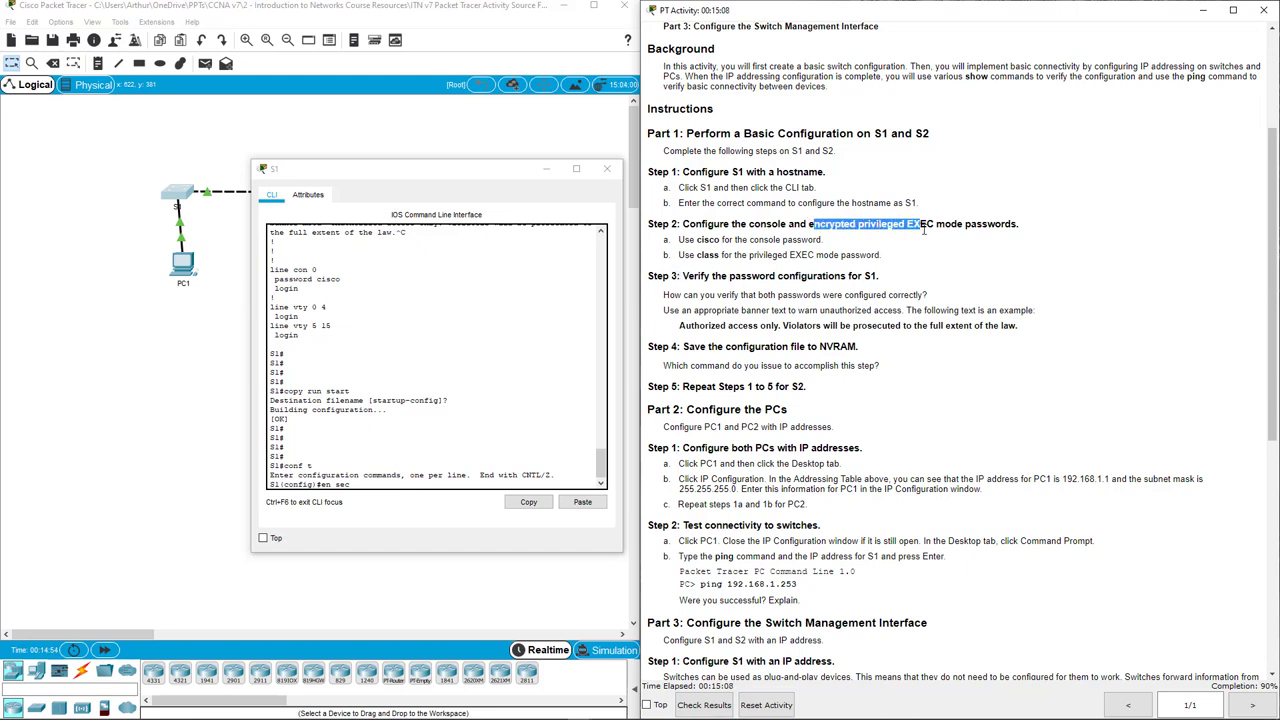
pyautogui.click(929, 238)
pyautogui.doubleClick(826, 223)
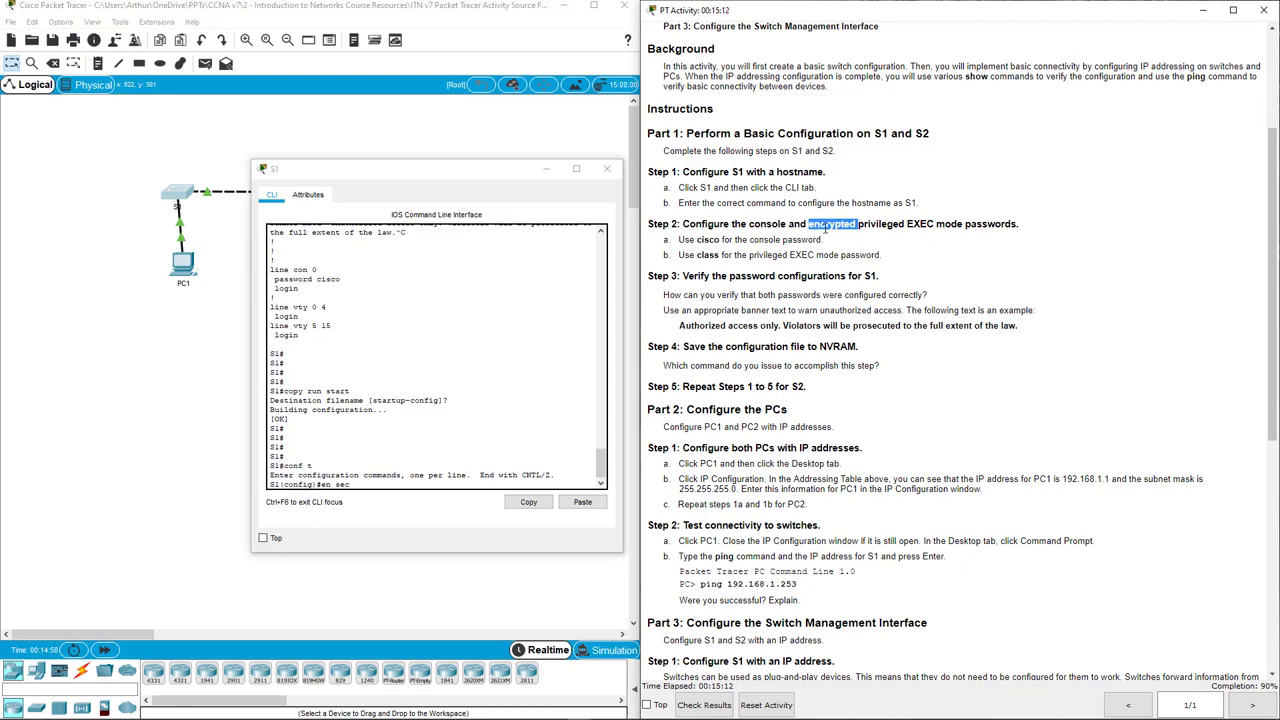
pyautogui.click(824, 226)
pyautogui.moveTo(679, 255); pyautogui.dragTo(884, 256)
pyautogui.doubleClick(860, 256)
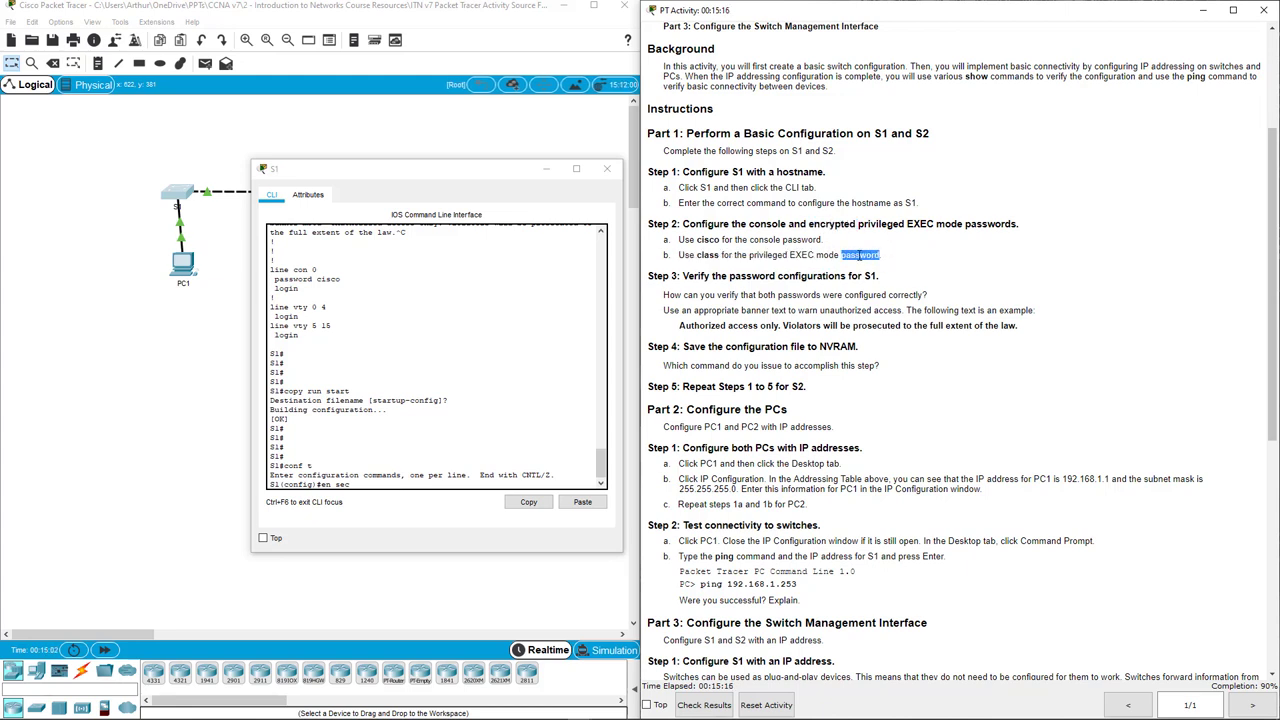
# Set S1's enable secret to the lab password with 'ena secret'.
pyautogui.click(398, 480)
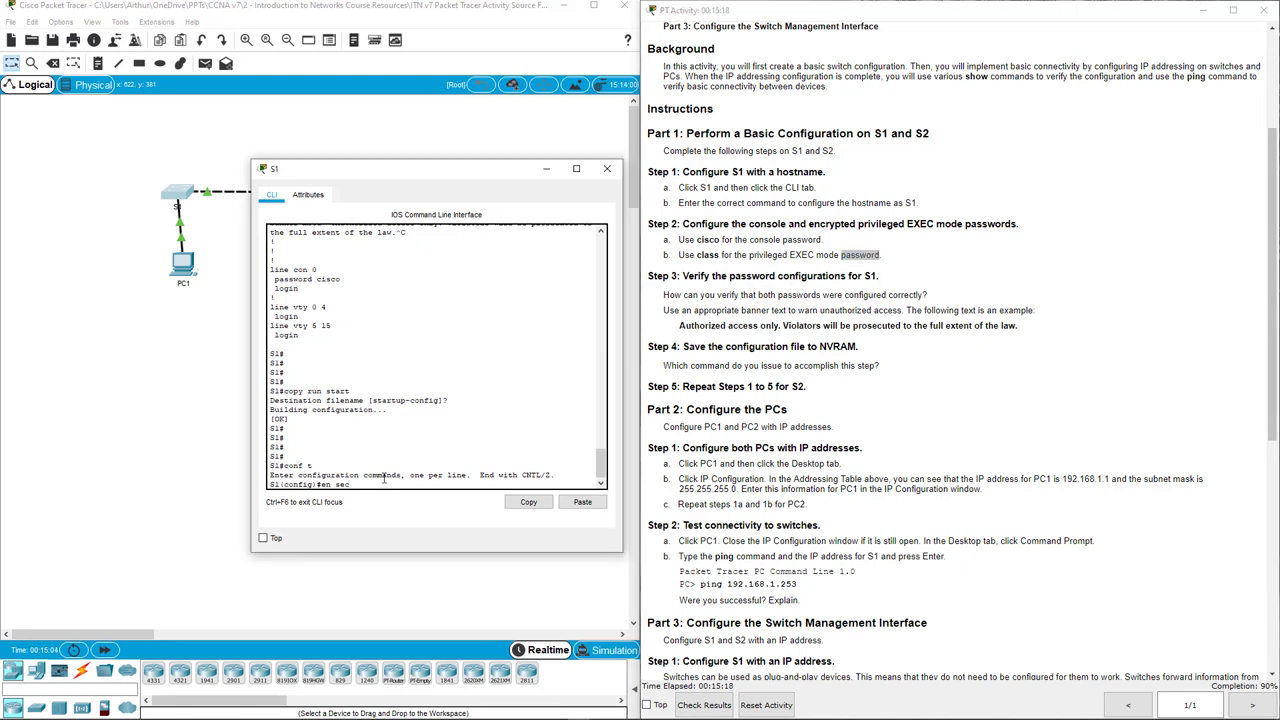
pyautogui.write('class')
pyautogui.press('Return')
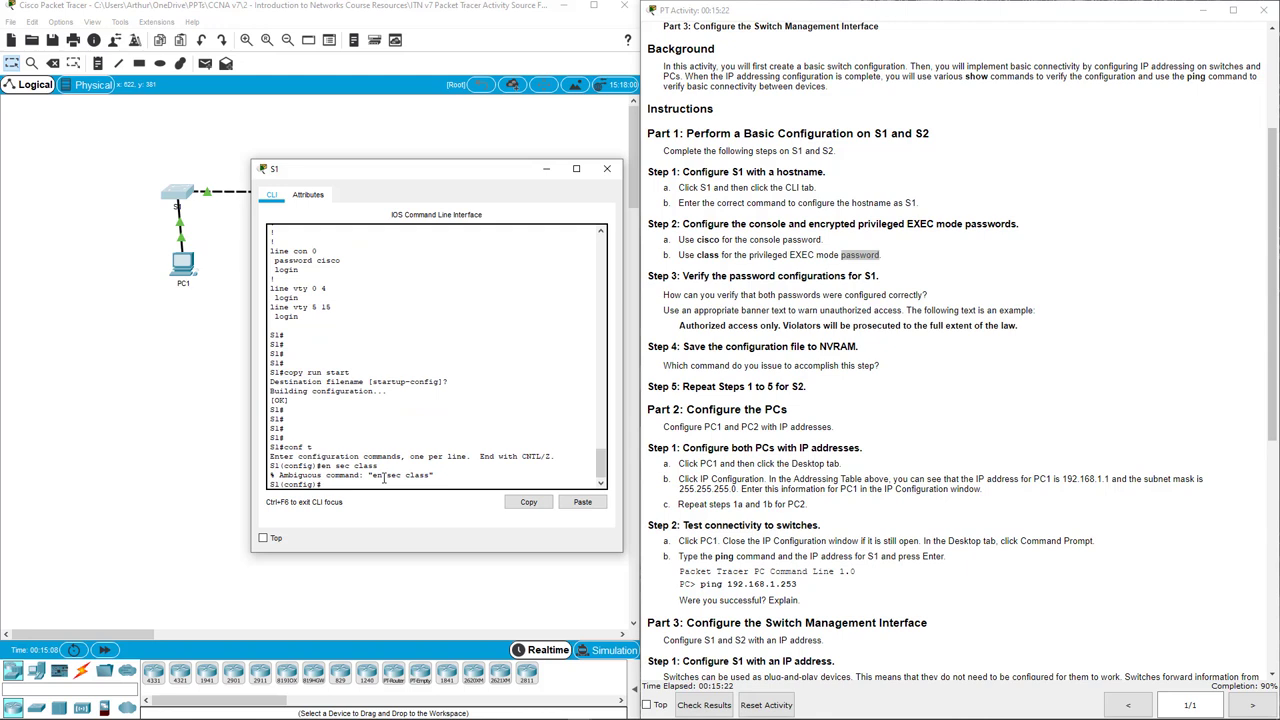
pyautogui.write('ena secret class')
pyautogui.press('Return')
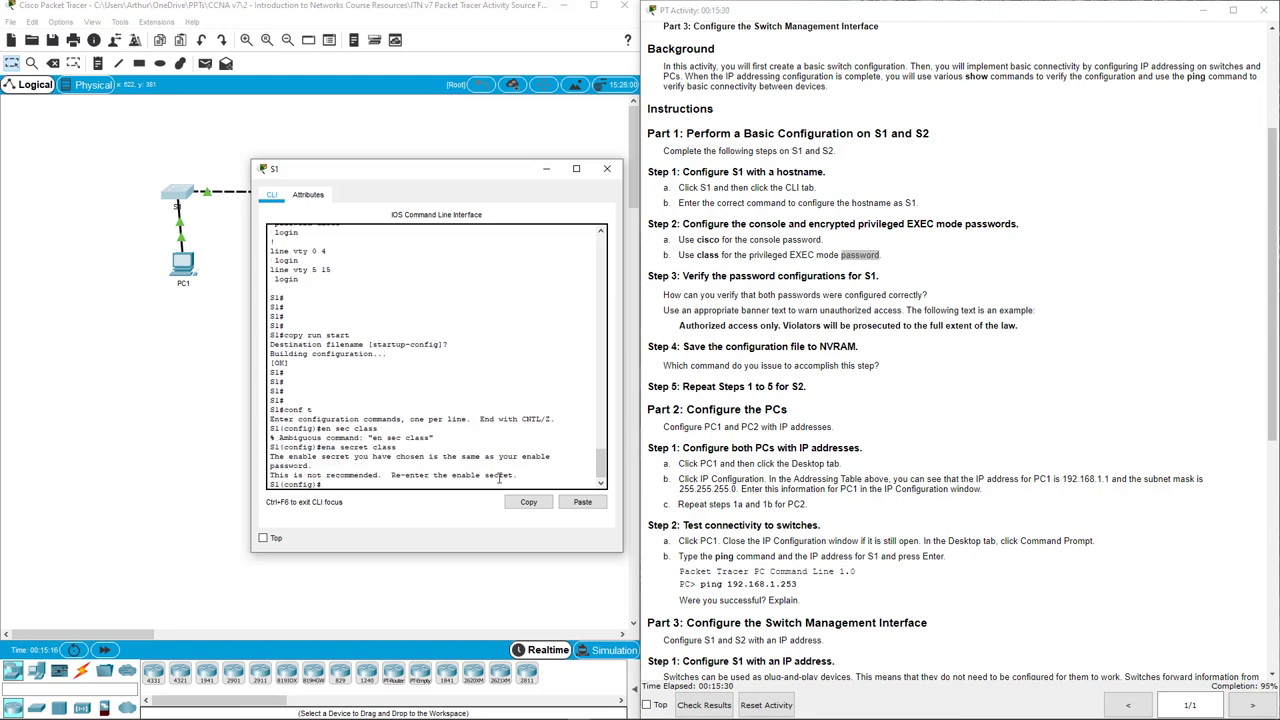
pyautogui.moveTo(518, 477); pyautogui.dragTo(260, 479)
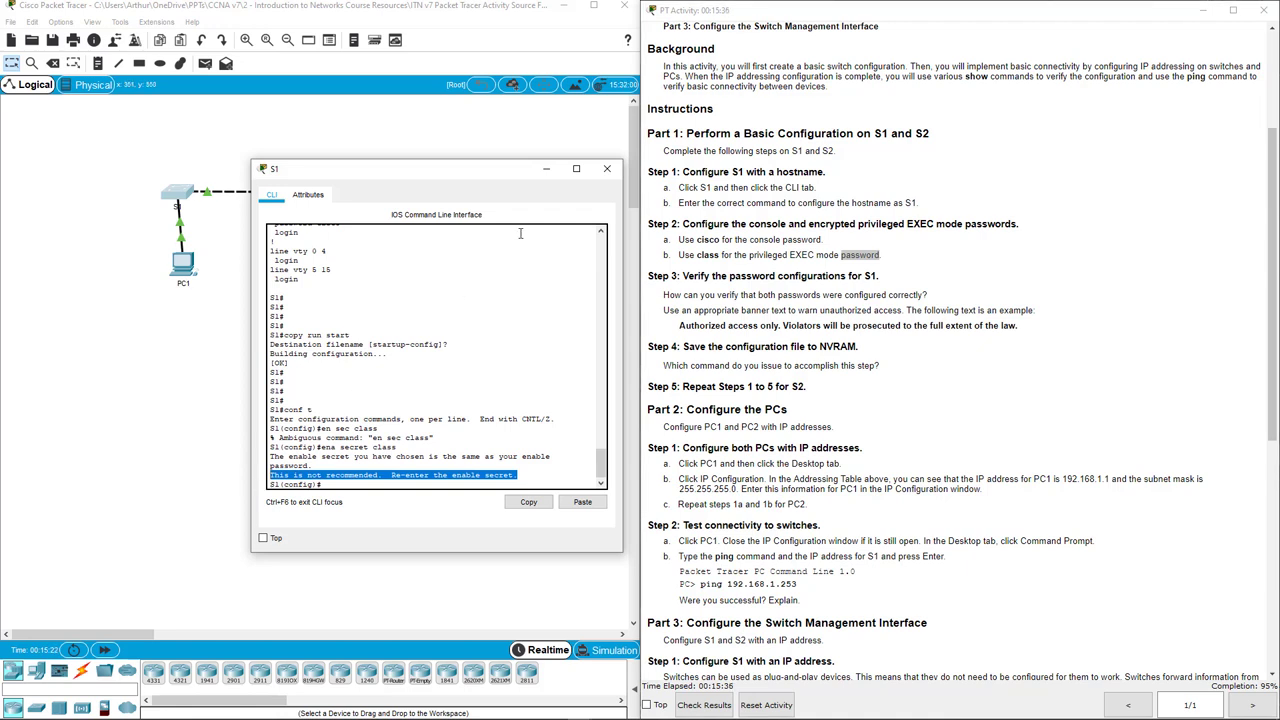
# Exit configuration mode and save S1's running config to startup with 'copy run start'.
pyautogui.click(421, 342)
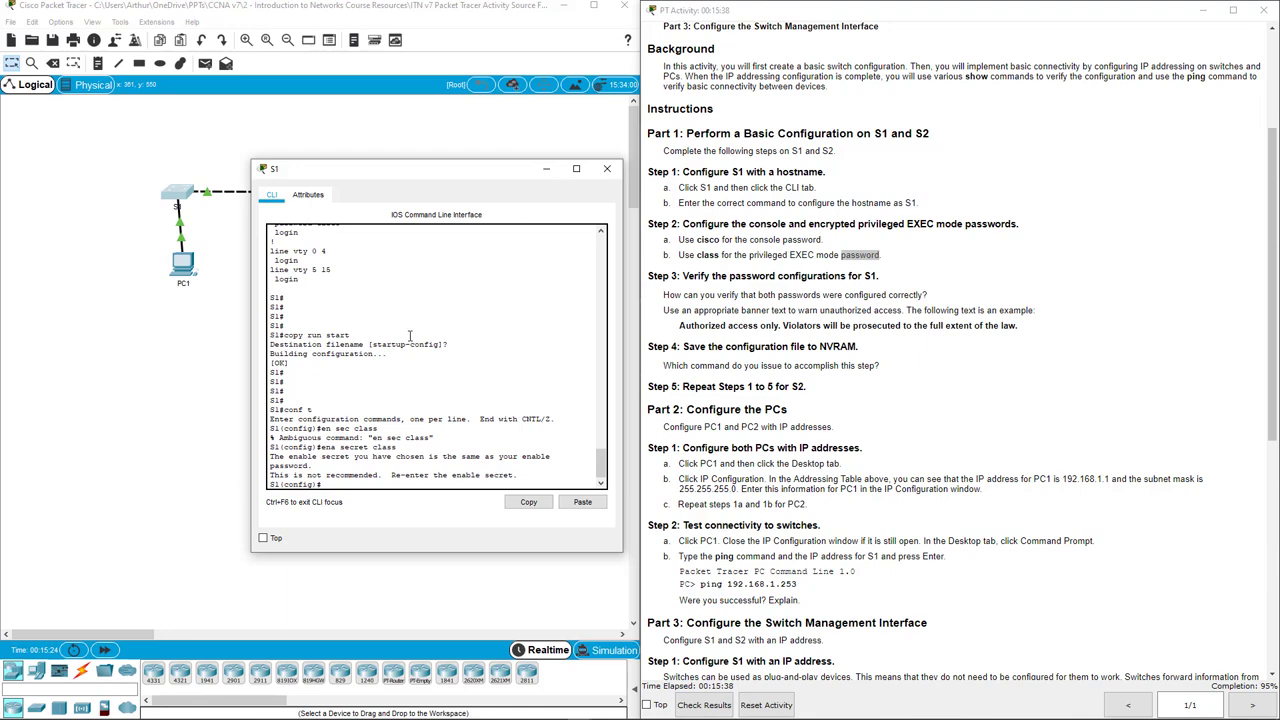
pyautogui.press('Return')
pyautogui.press('Return')
pyautogui.write('exit')
pyautogui.press('Return')
pyautogui.press('Return')
pyautogui.press('Return')
pyautogui.press('Return')
pyautogui.press('Return')
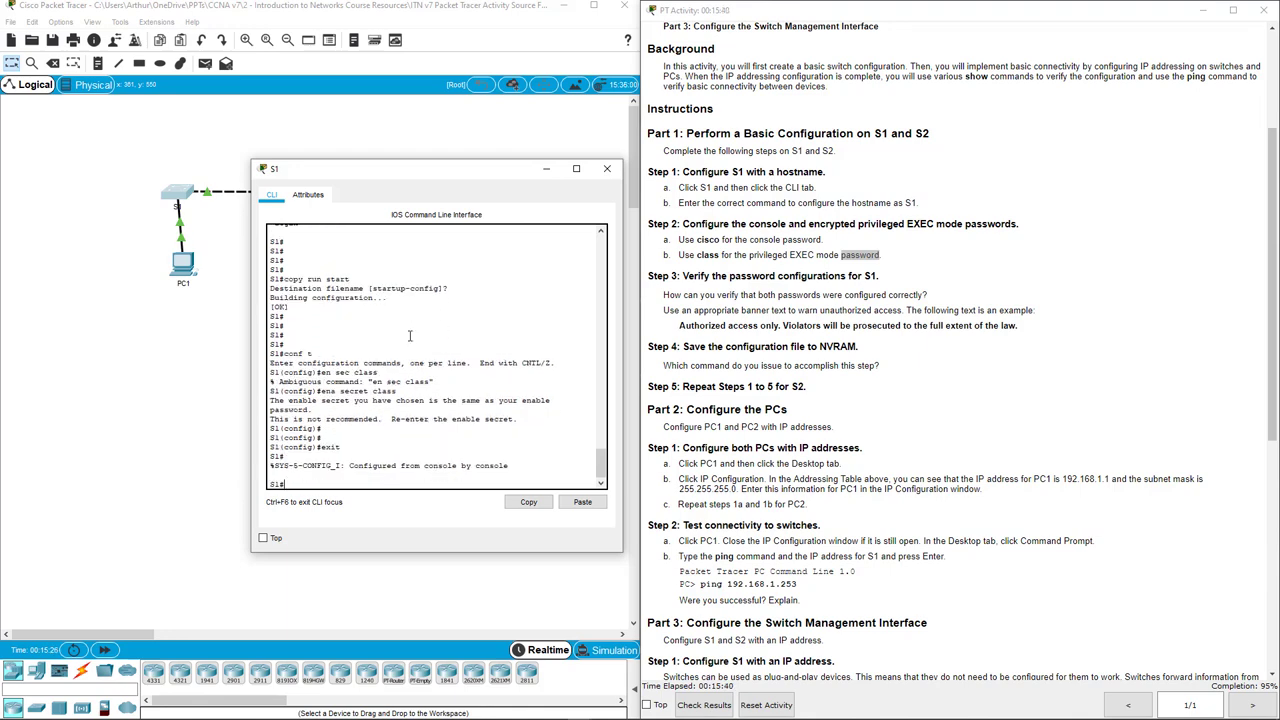
pyautogui.write('copy ru')
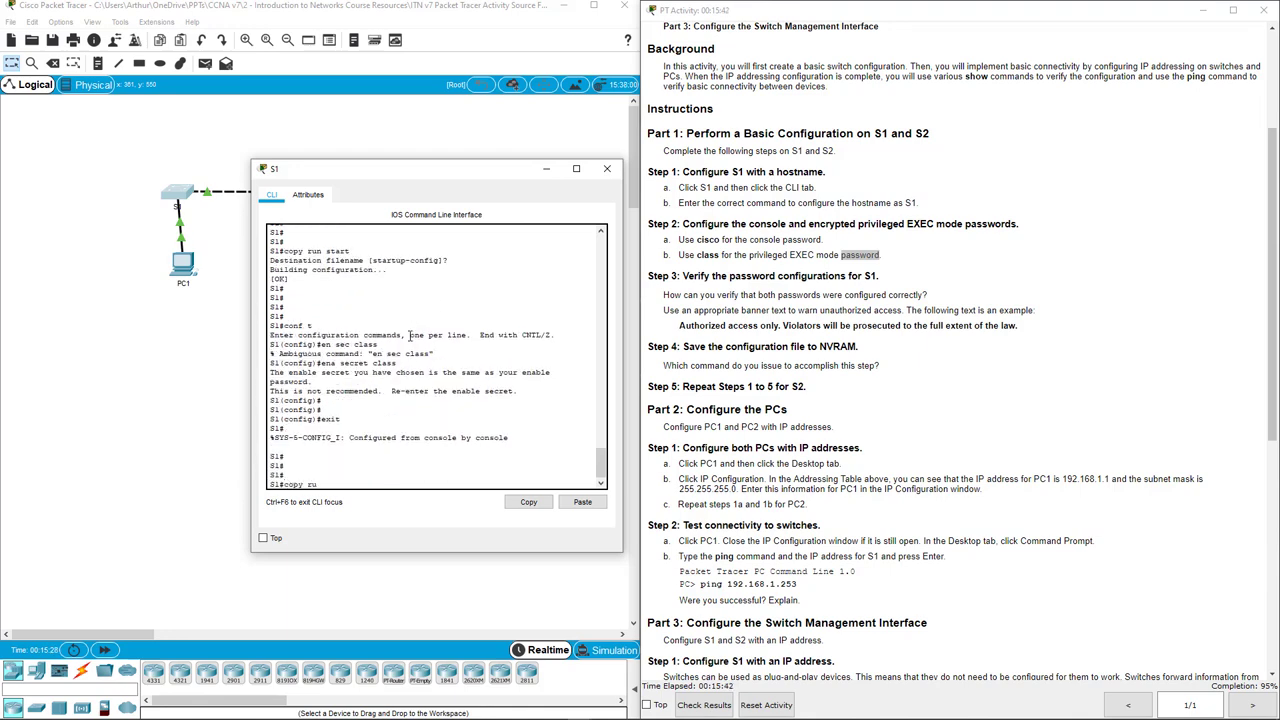
pyautogui.write('n start')
pyautogui.press('Return')
pyautogui.press('Return')
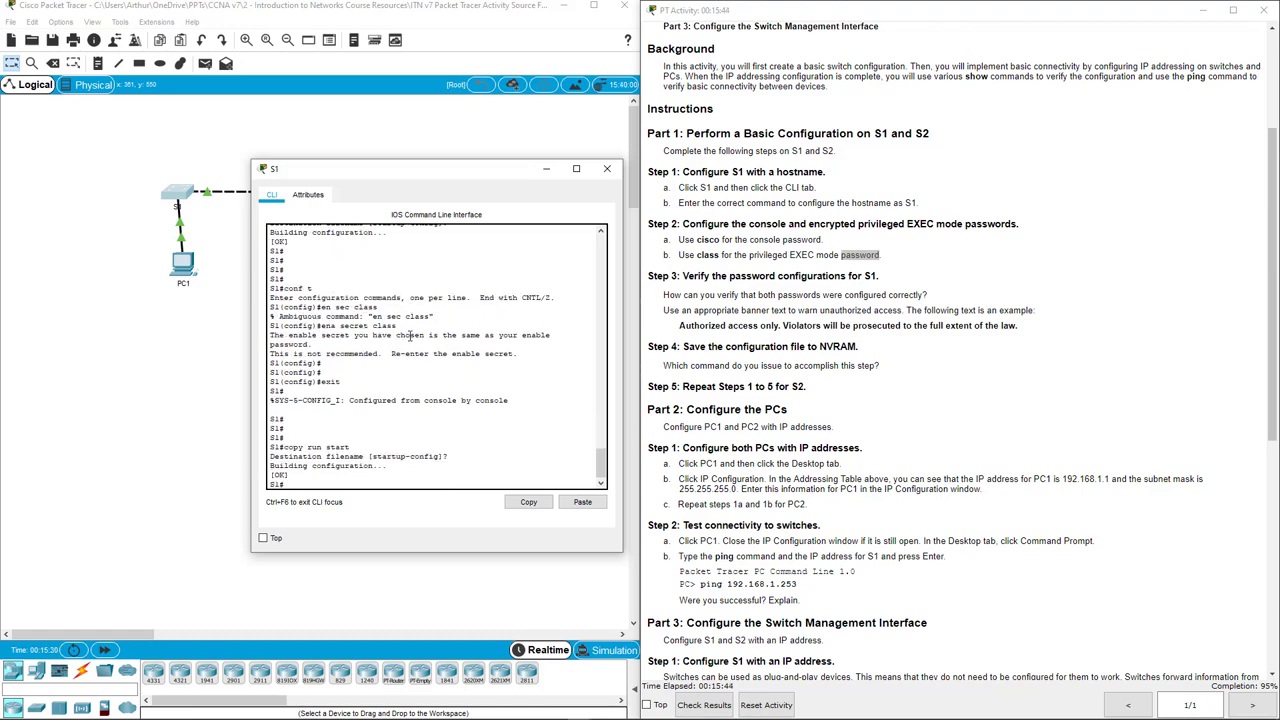
# Close S1, then on S2 enter config mode and set the enable secret to the lab password.
pyautogui.click(606, 168)
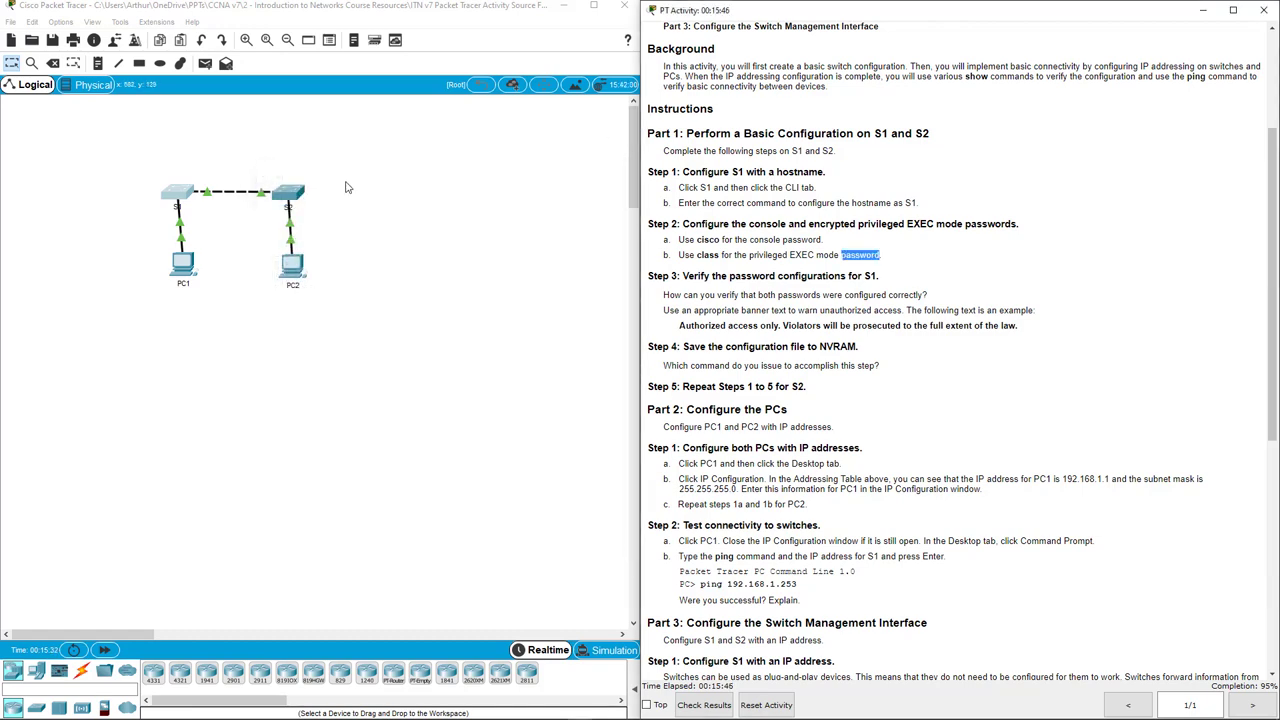
pyautogui.click(295, 200)
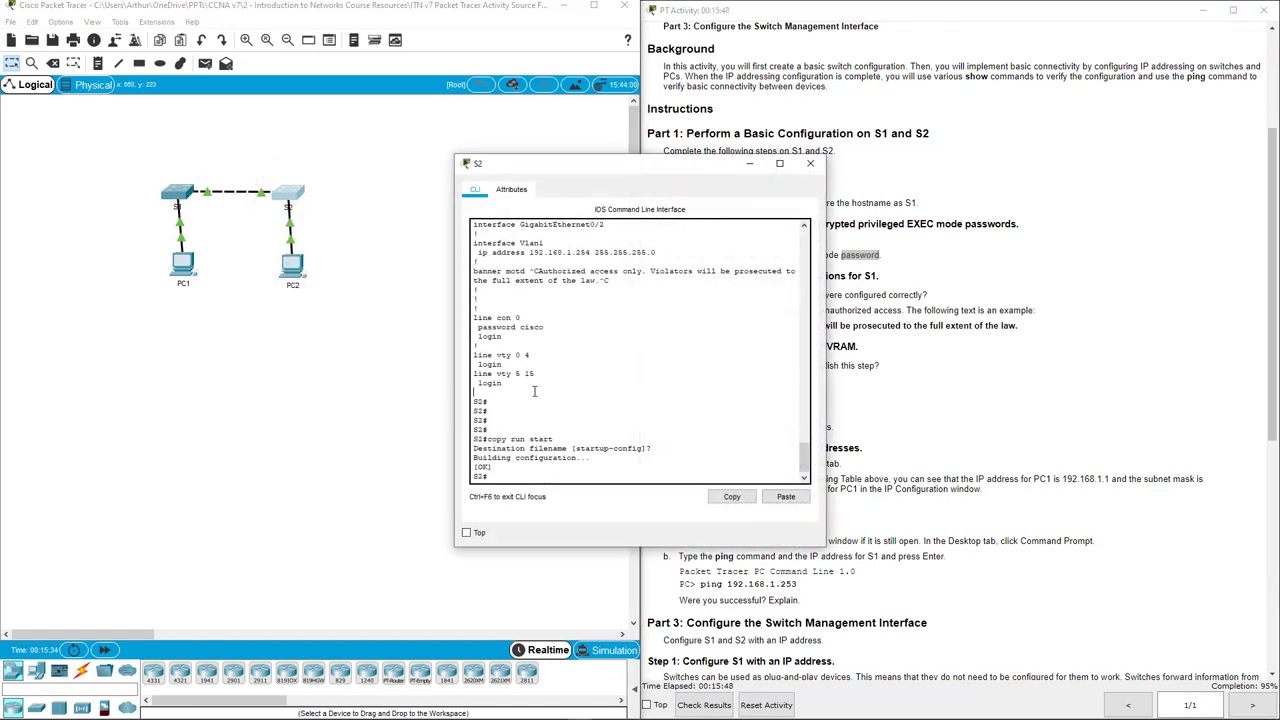
pyautogui.press('Return')
pyautogui.press('Return')
pyautogui.press('Return')
pyautogui.write('conf t')
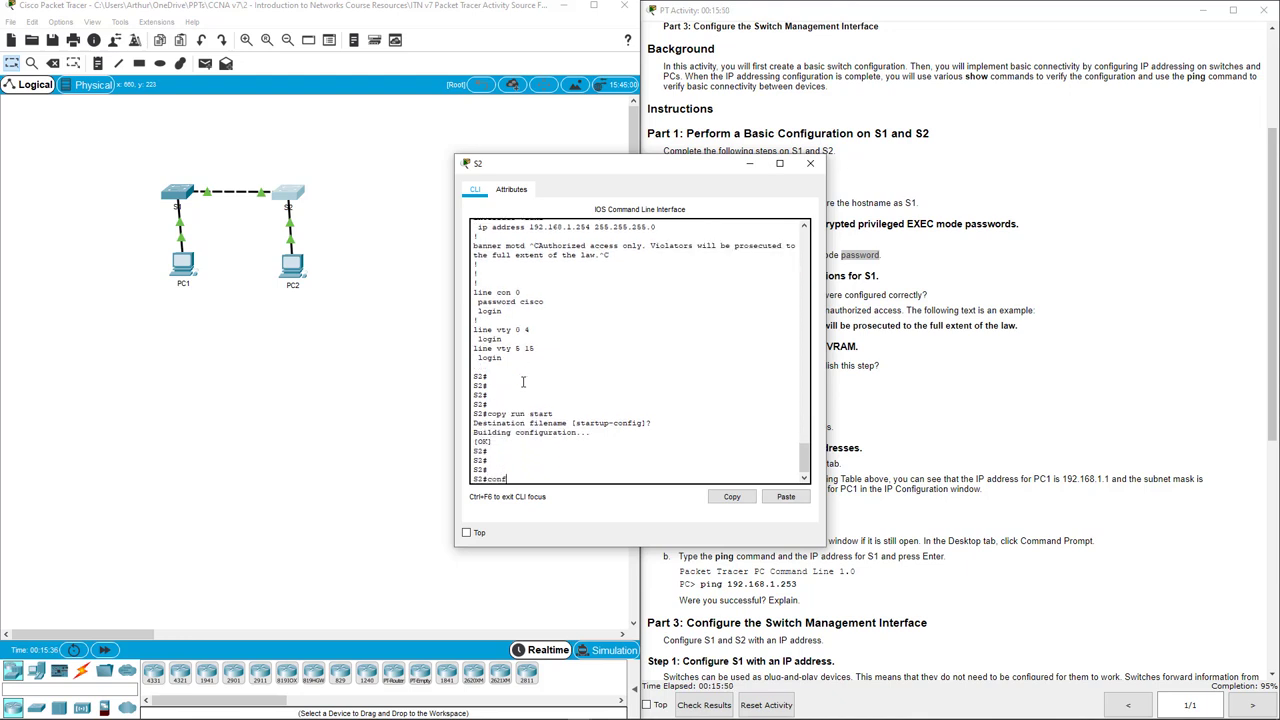
pyautogui.press('Return')
pyautogui.press('Return')
pyautogui.press('Return')
pyautogui.press('Return')
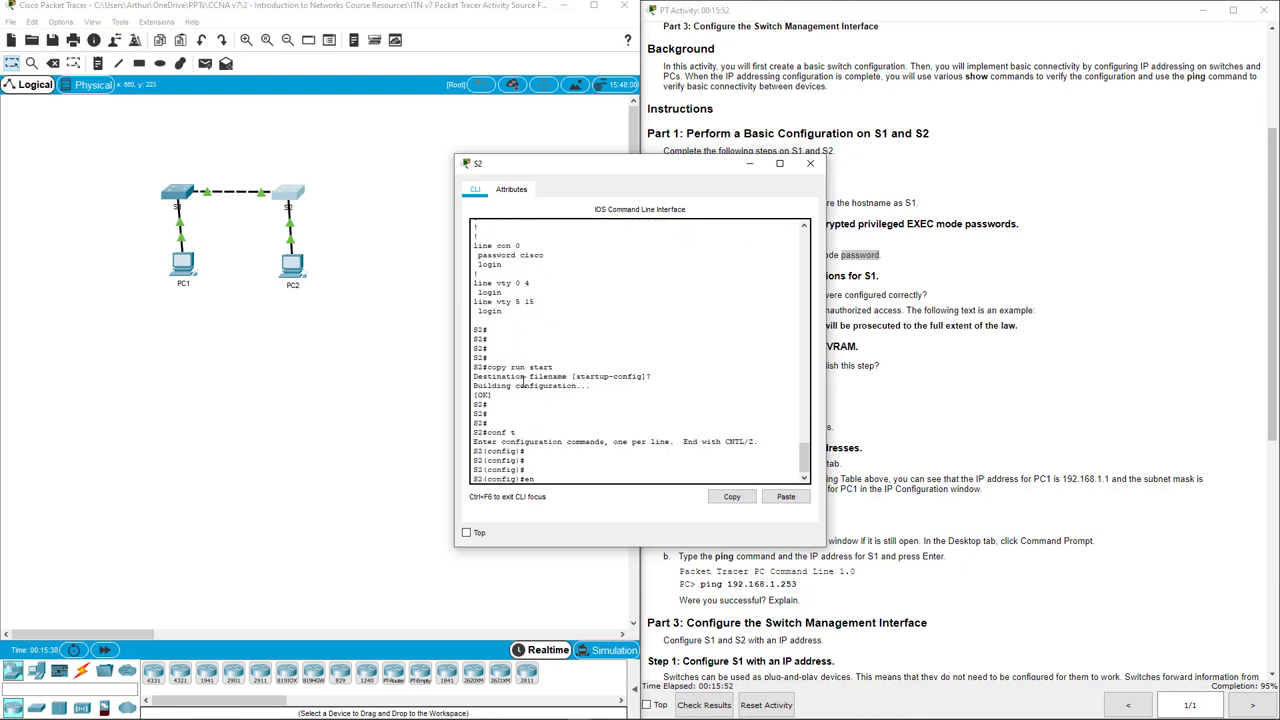
pyautogui.write('ena sec class')
pyautogui.press('Return')
# Exit configuration mode and save S2's running config with 'copy run start'.
pyautogui.press('Return')
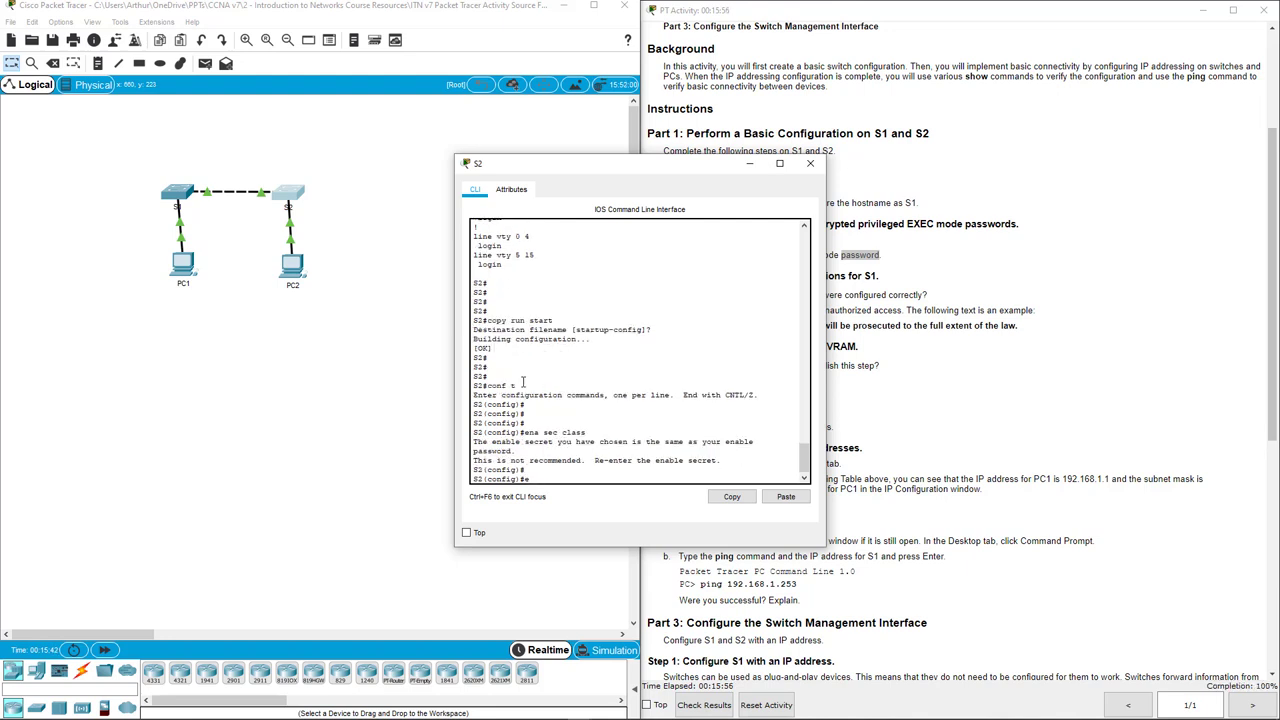
pyautogui.write('exit')
pyautogui.press('Return')
pyautogui.press('Return')
pyautogui.press('Return')
pyautogui.write('co')
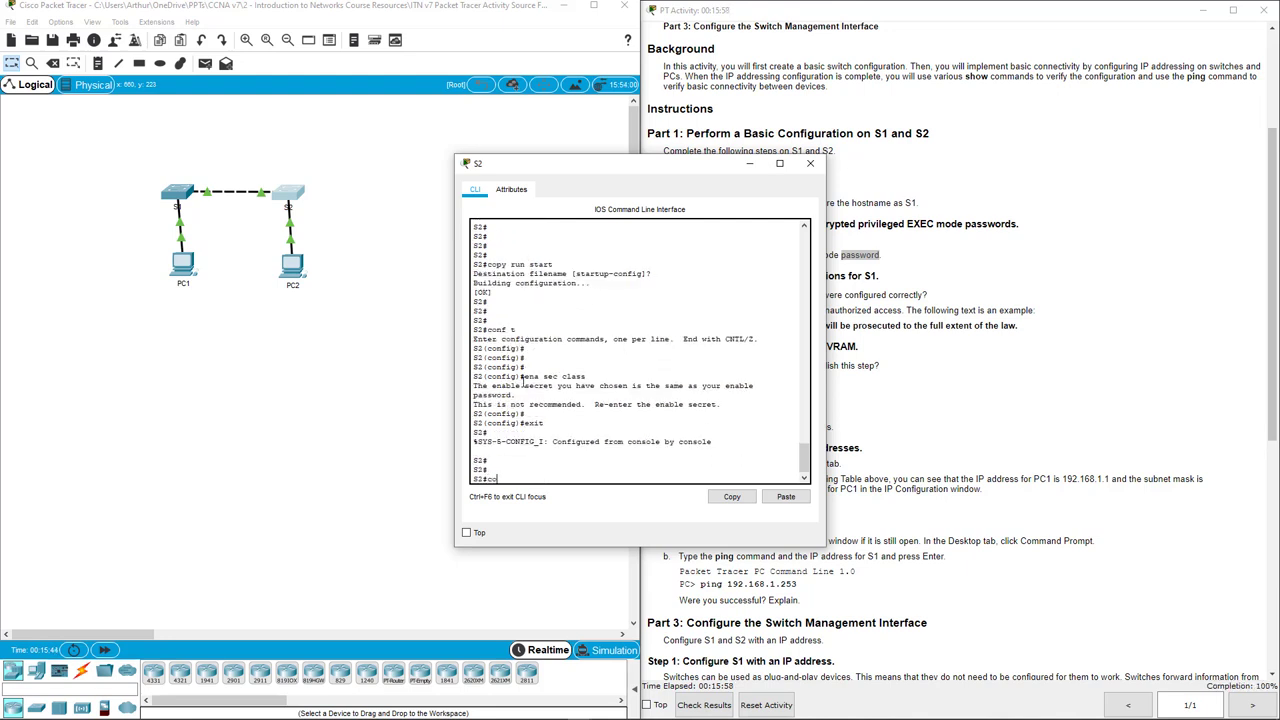
pyautogui.write('py run start')
pyautogui.press('Return')
pyautogui.press('Return')
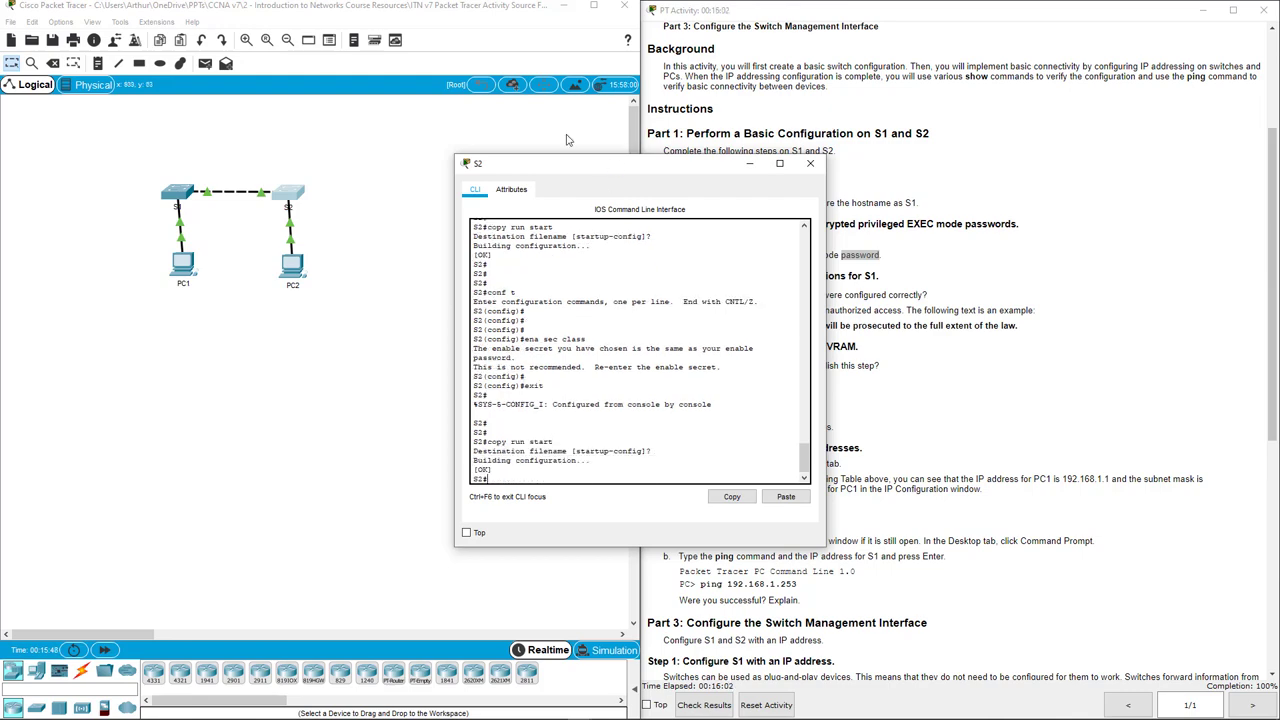
# Close S2 and check Assessment Items and Connectivity Tests, confirming 88/88 and 22/22 correct.
pyautogui.click(803, 166)
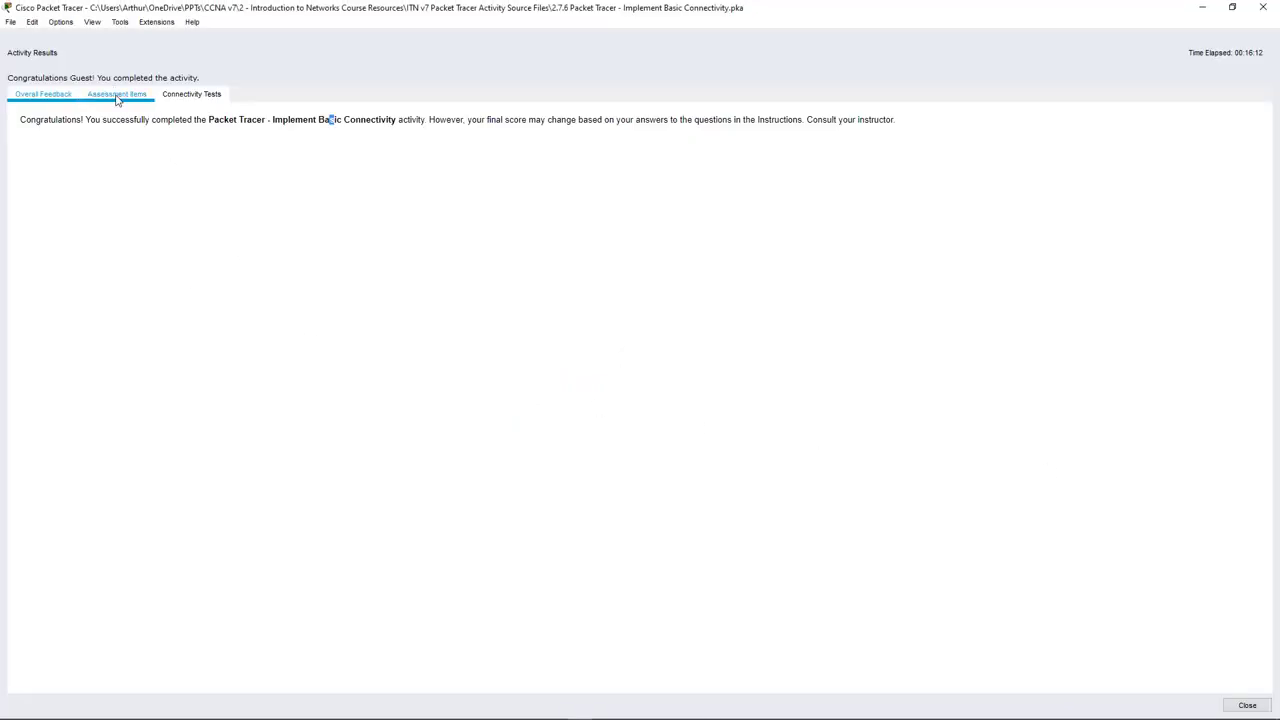
pyautogui.click(116, 93)
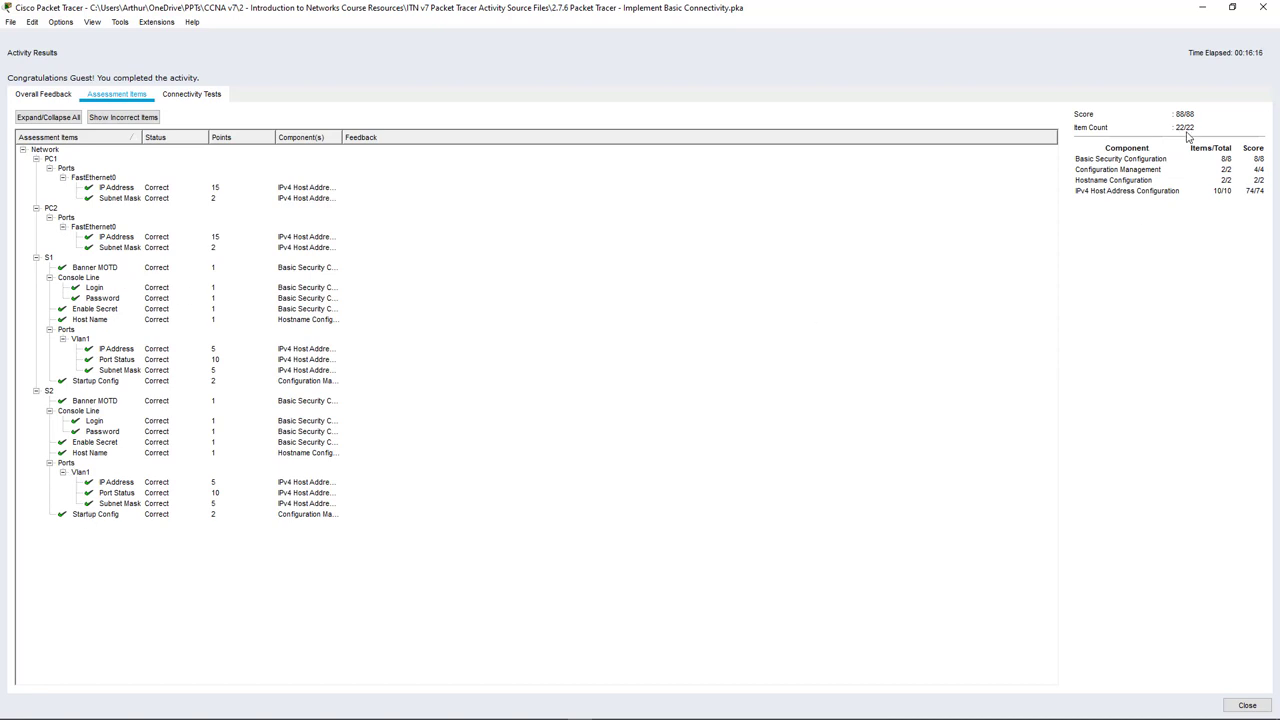
pyautogui.click(190, 94)
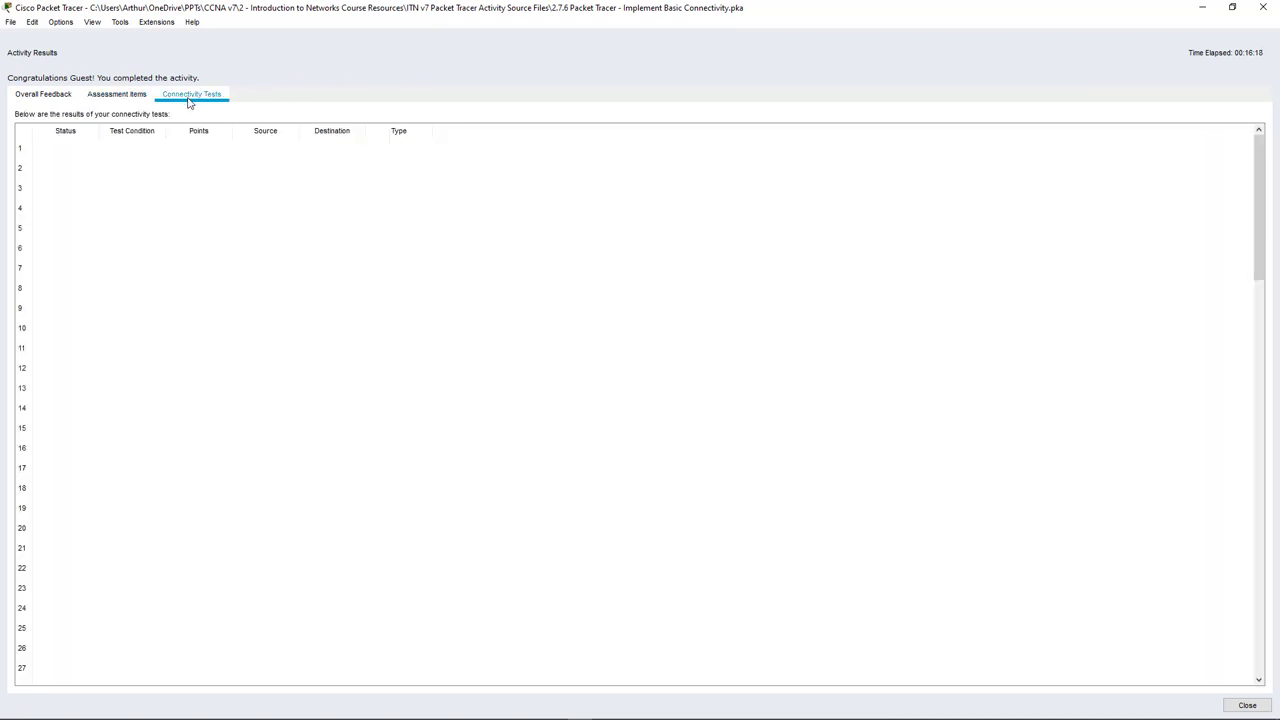
pyautogui.click(140, 94)
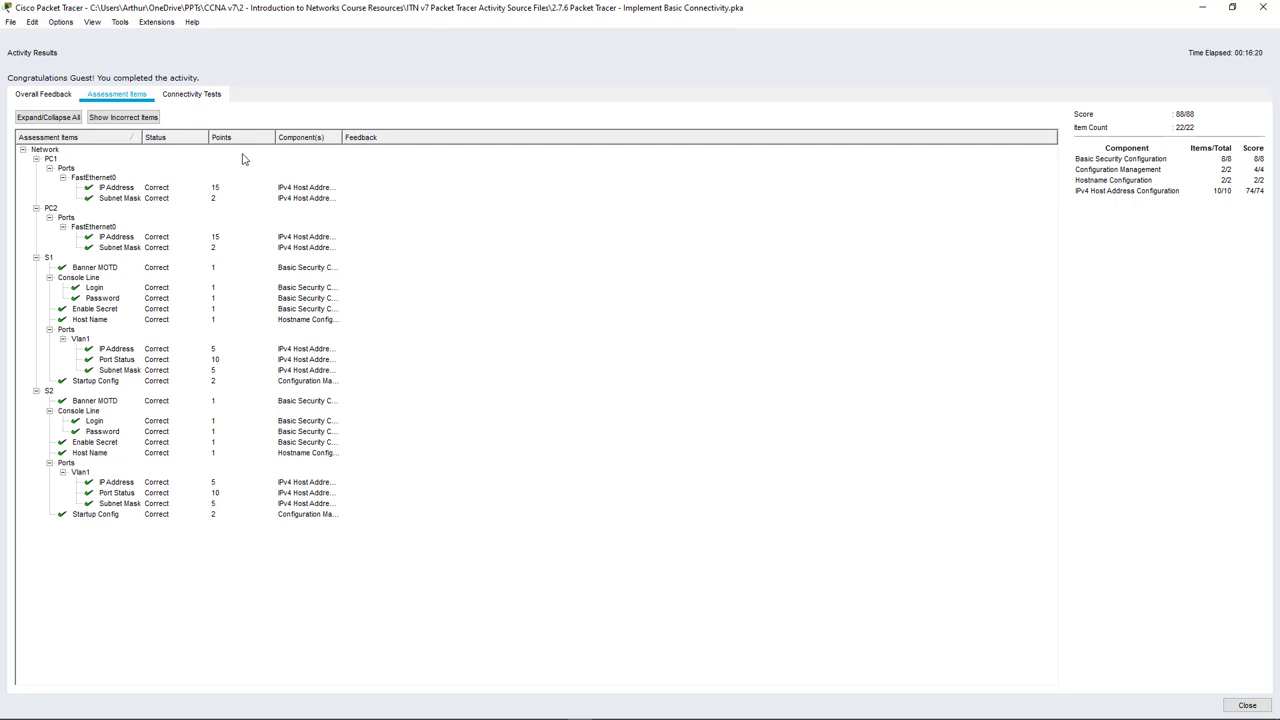